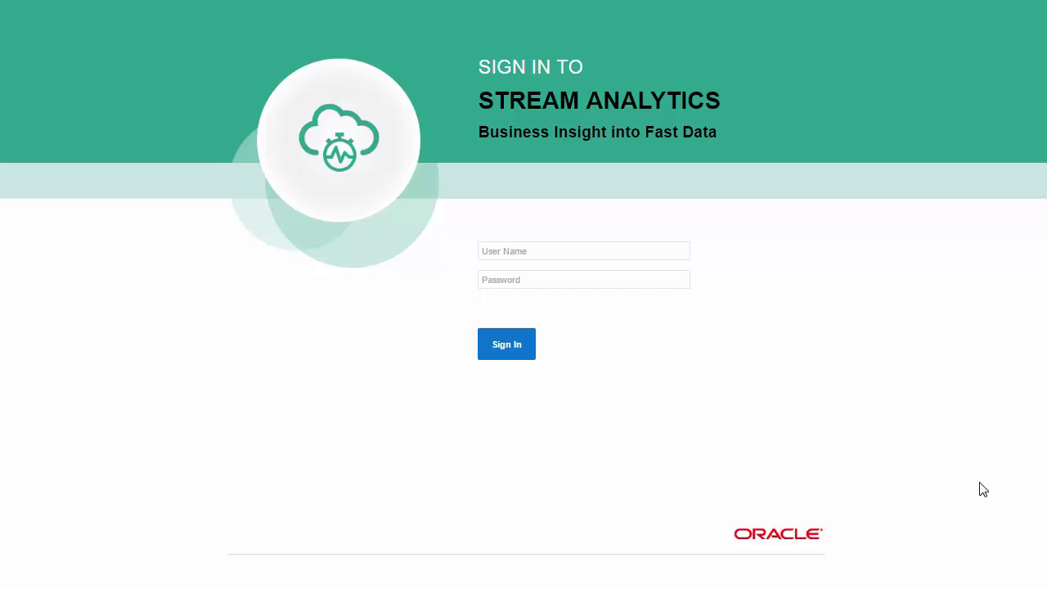
Step: Sign in to Stream Analytics as osaadmin with the account password
left_click(590, 248)
type("osaadmin")
left_click(561, 269)
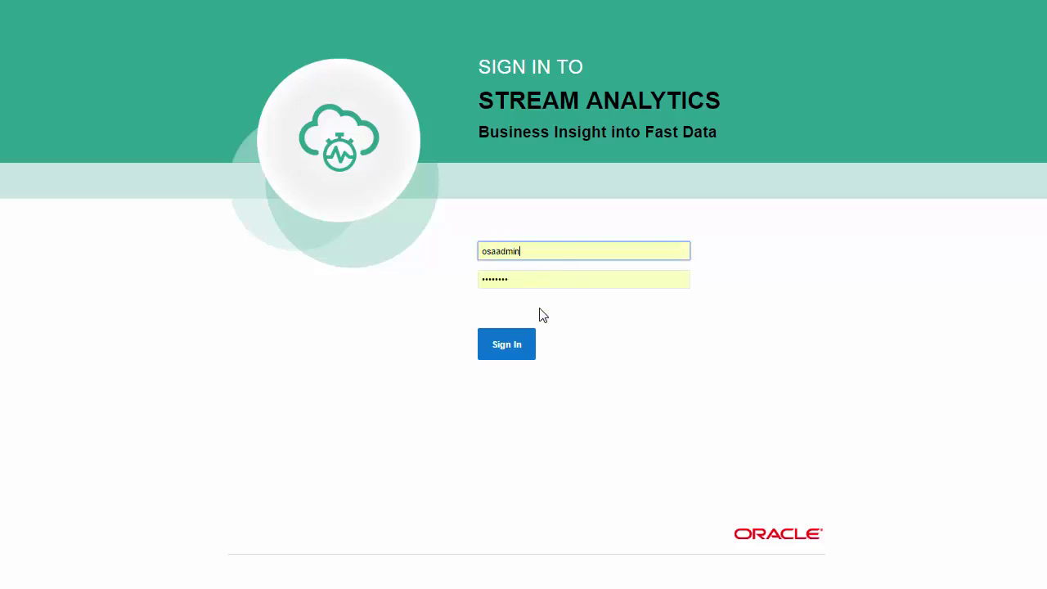
left_click(524, 347)
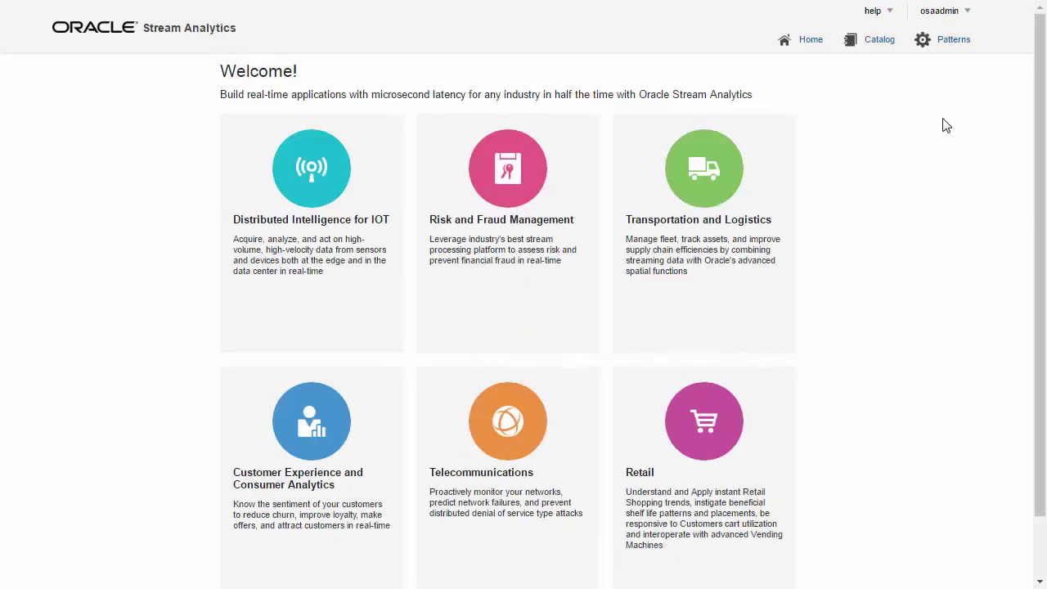
Step: Review the Environment and Analytics sections of the system settings, leaving without saving changes
left_click(953, 12)
left_click(935, 34)
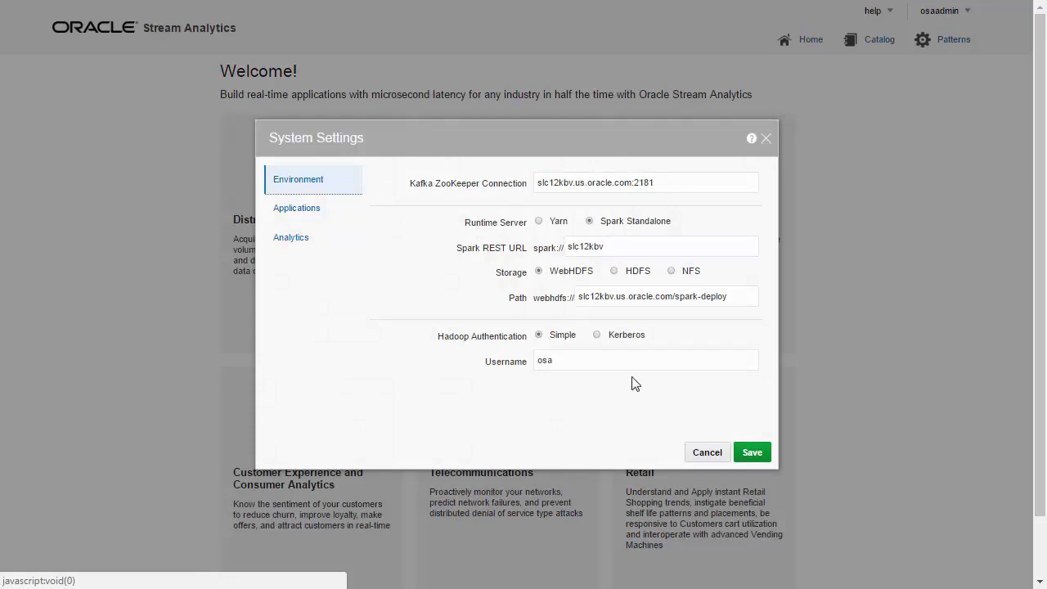
left_click(297, 246)
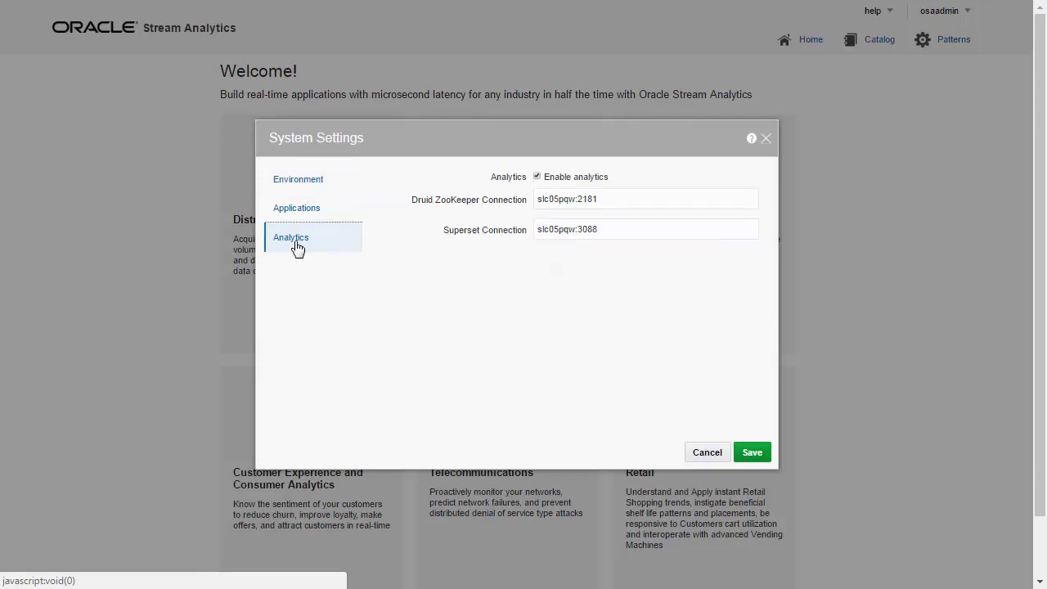
left_click(706, 452)
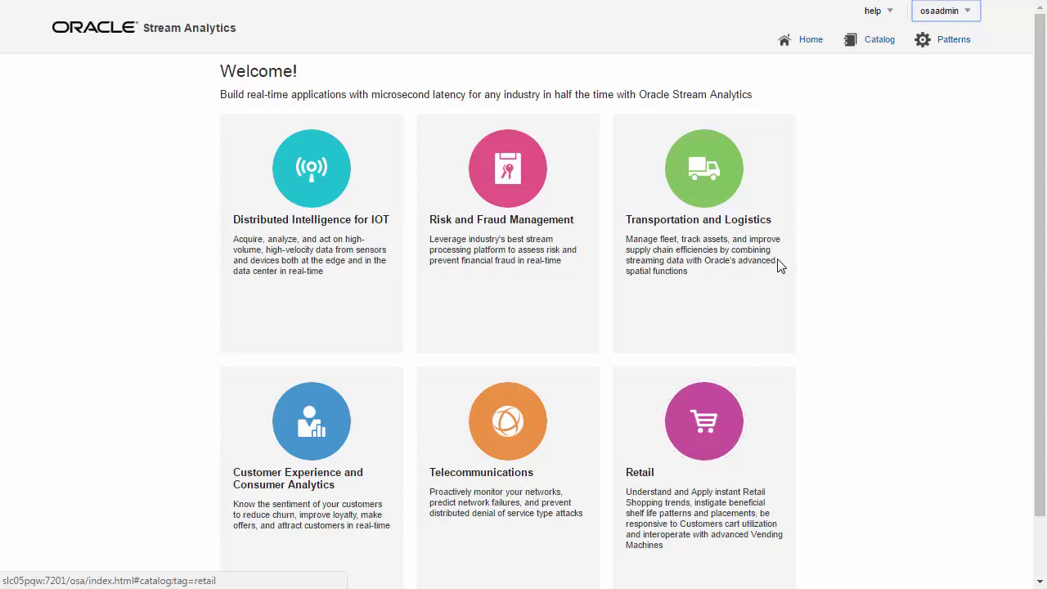
Step: From the Transportation and Logistics catalog, create application TUT_A1, "Tutorial : Vehicle monitoring application", tagged transportation, tutorial and Application, using stream TUT_S1
left_click(704, 179)
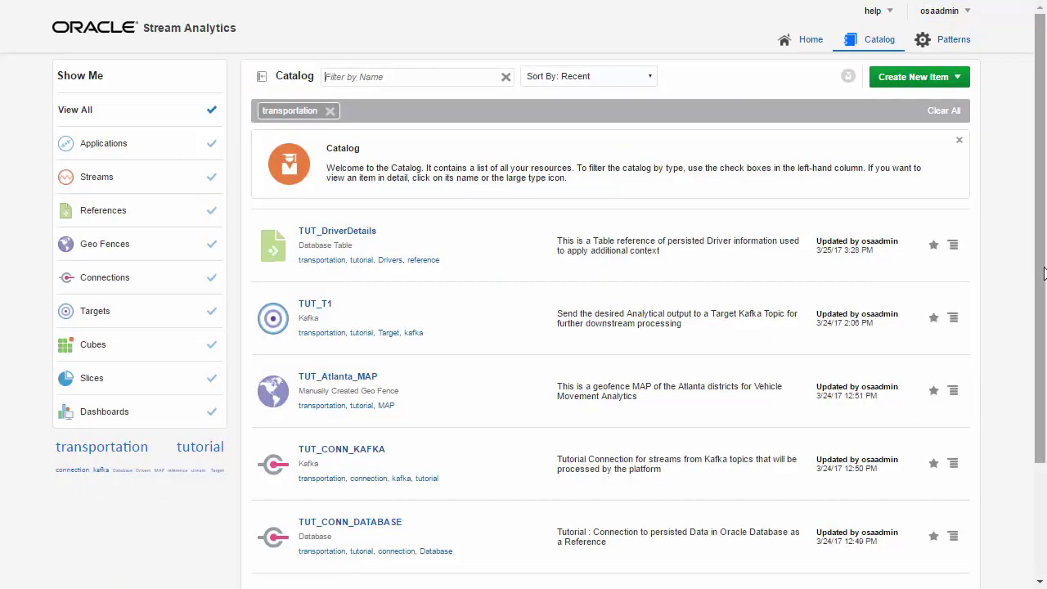
left_click_drag(1042, 275, 1043, 354)
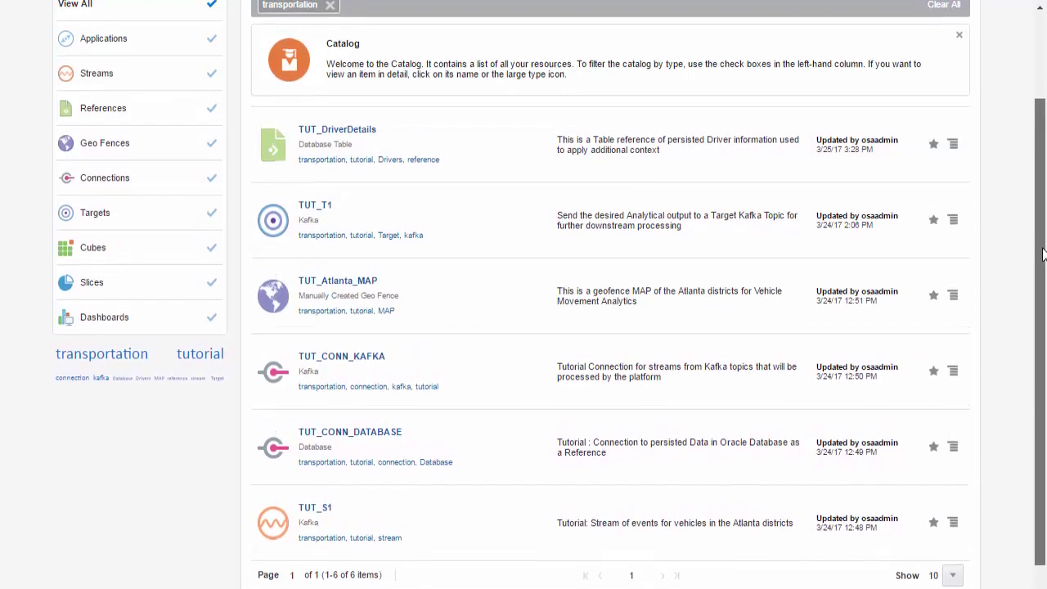
scroll(998, 531, "up", 3)
left_click(908, 81)
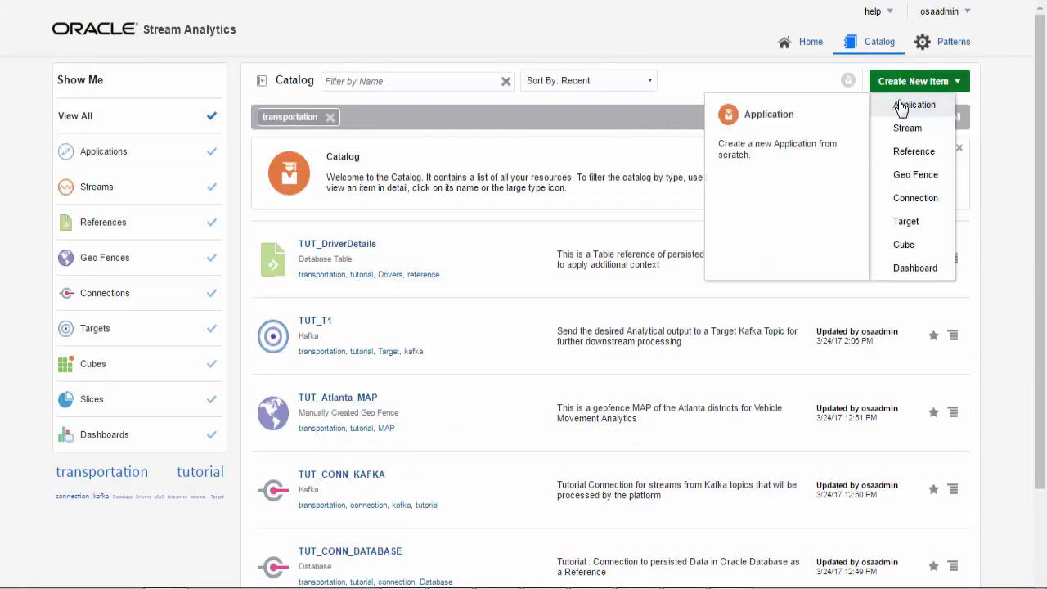
left_click(900, 106)
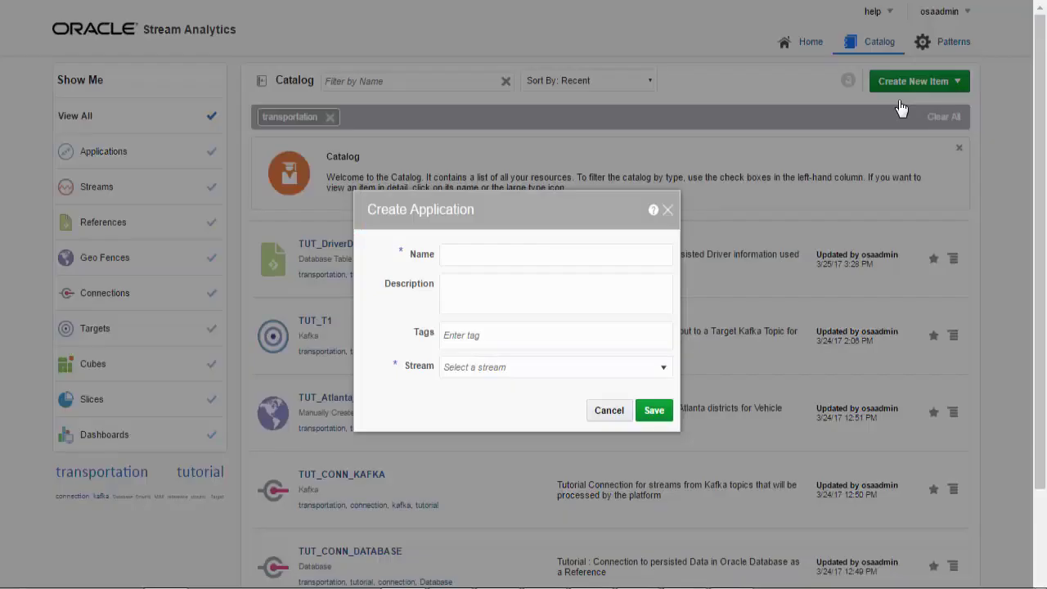
type("TUT_A1T")
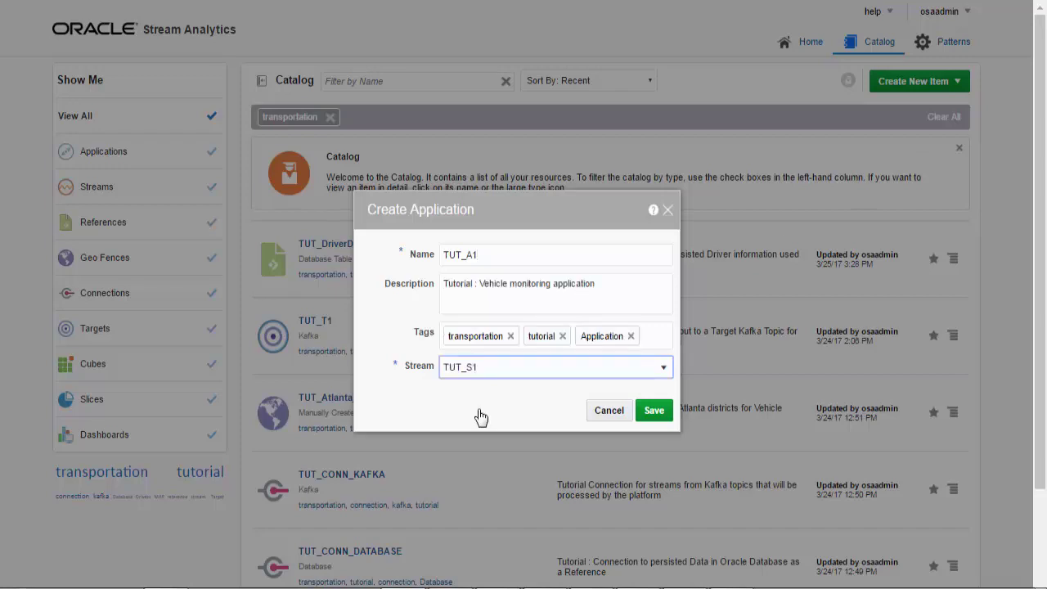
left_click(654, 412)
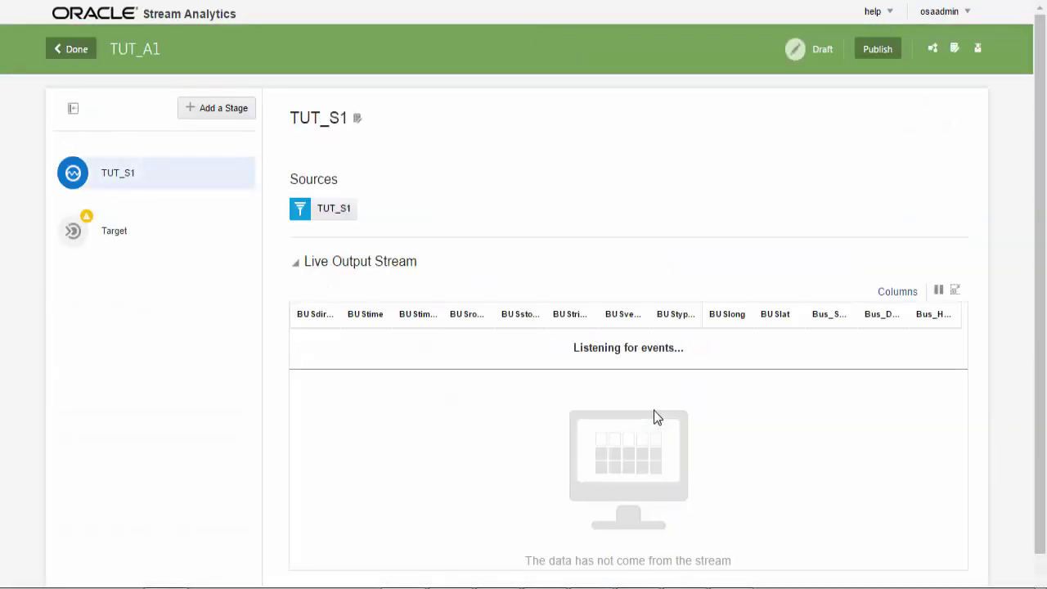
Step: Check the refreshed Spark Master page in the browser for the TUT_A1 draft's running application and driver, and return to Stream Analytics
right_click(1004, 223)
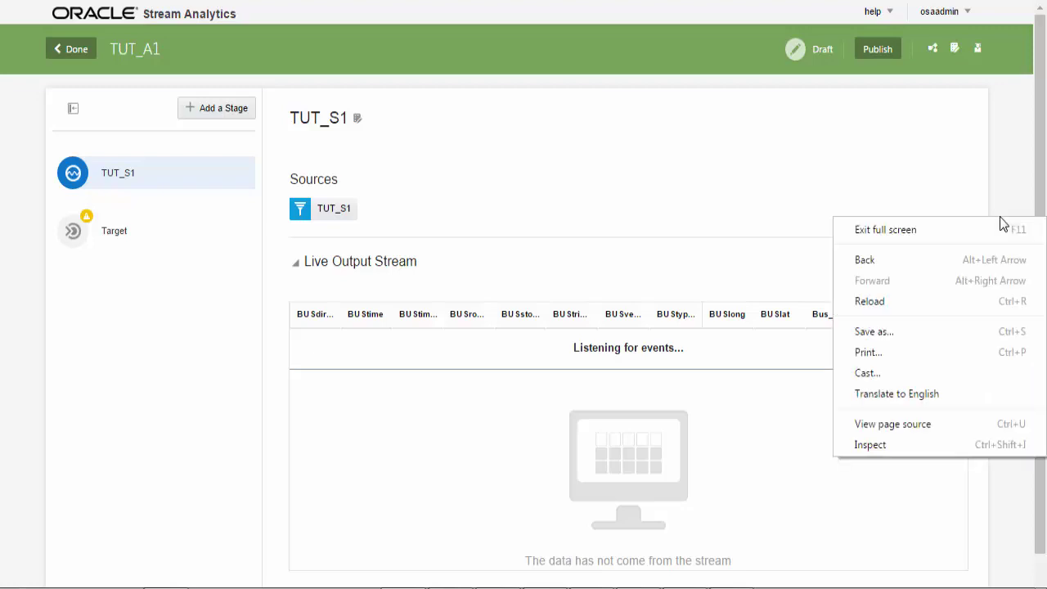
left_click(996, 224)
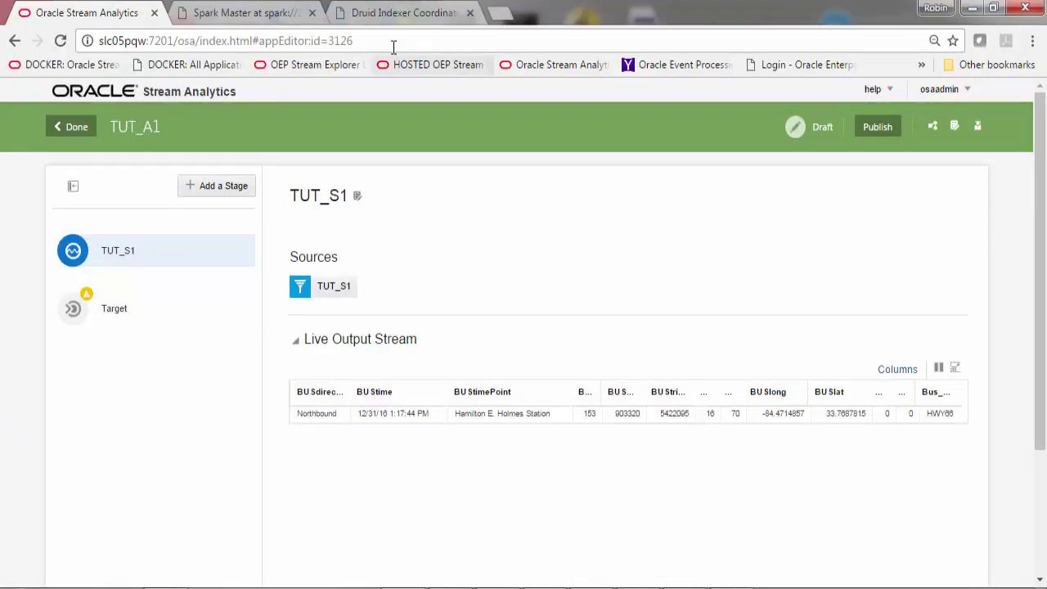
left_click(269, 23)
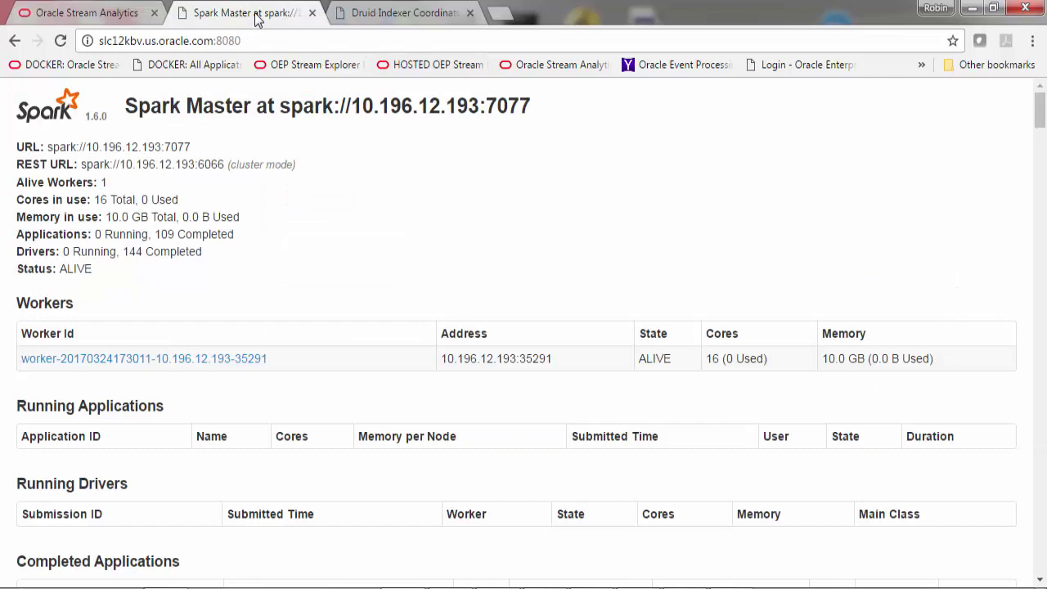
left_click(61, 41)
left_click(60, 41)
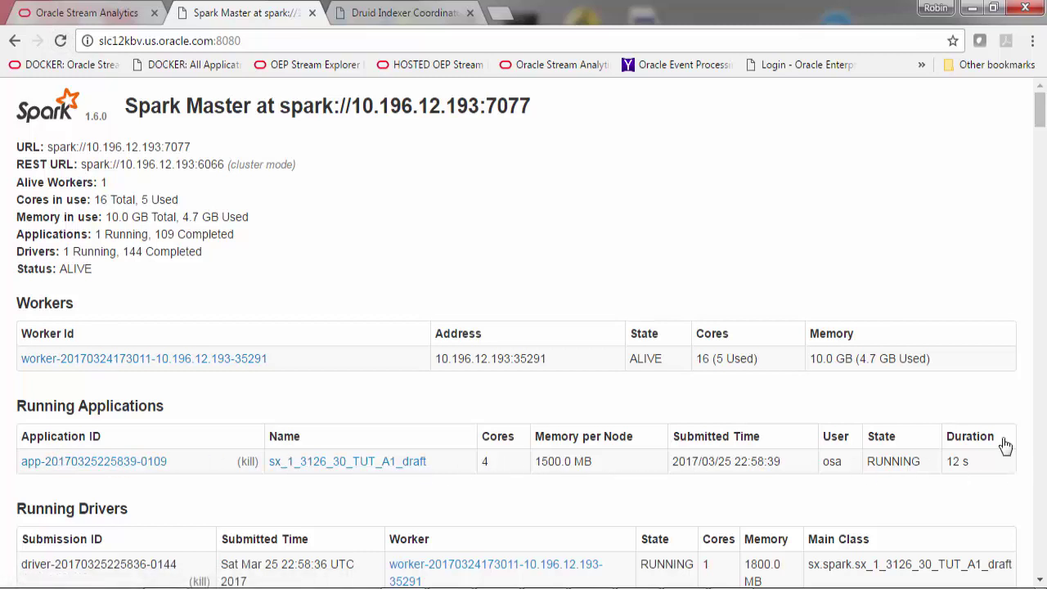
left_click(60, 41)
left_click(61, 15)
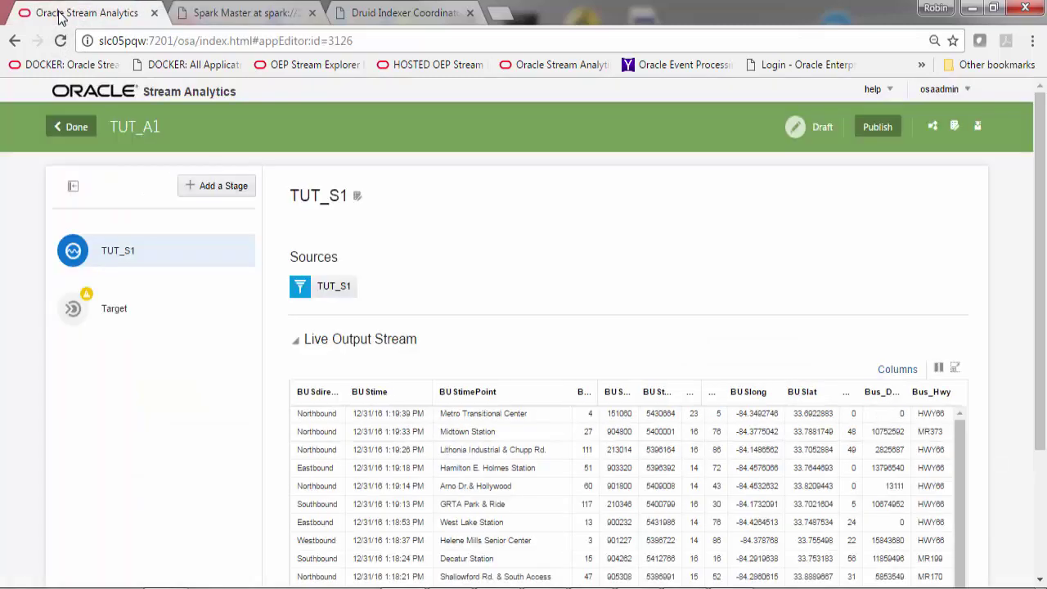
key("F11")
Step: Add a Geo Fence Filter: Inside pattern stage named G1 with the description "Spatial Analytics for the City of Atlanta"
scroll(213, 69, "down", 1)
left_click(213, 67)
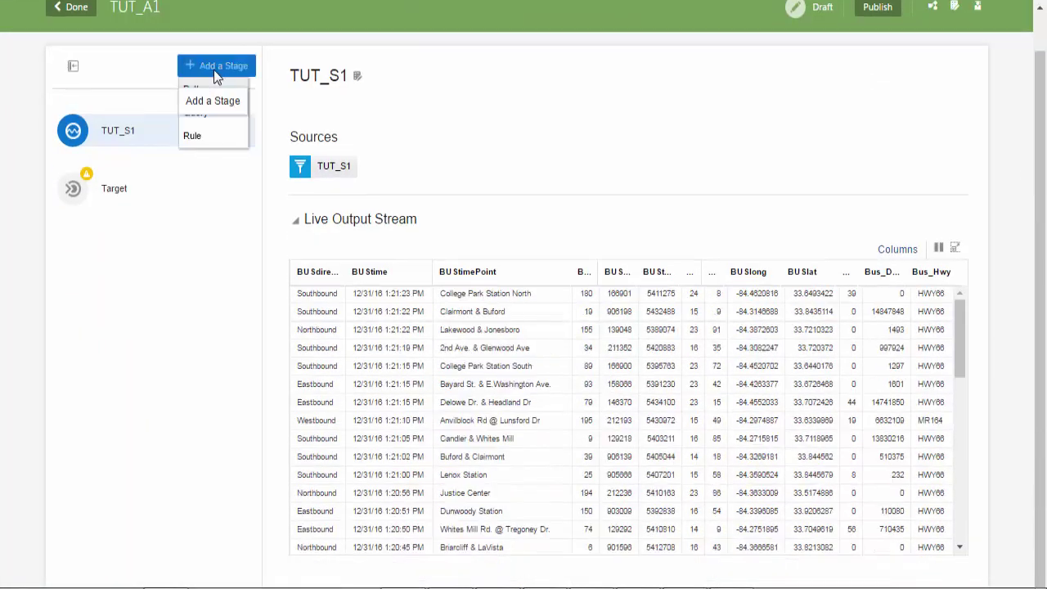
left_click(199, 90)
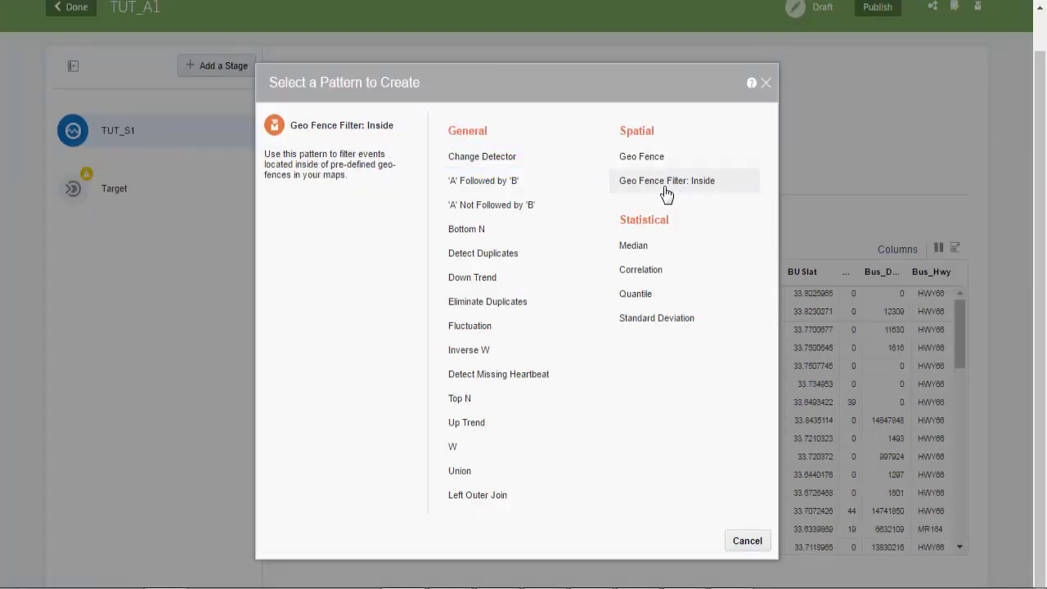
left_click(666, 181)
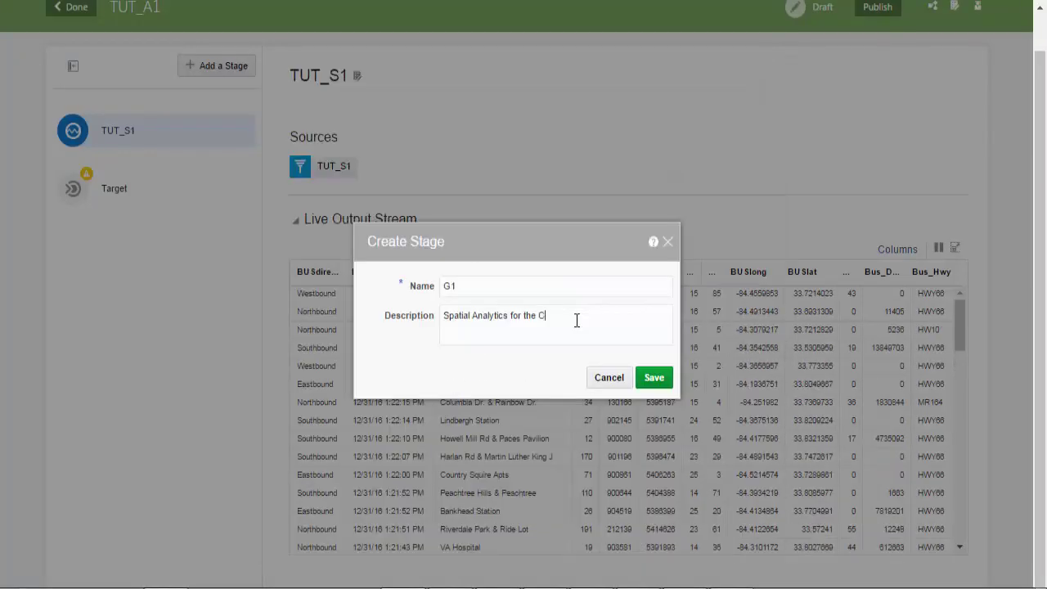
type("ty of Atlanta")
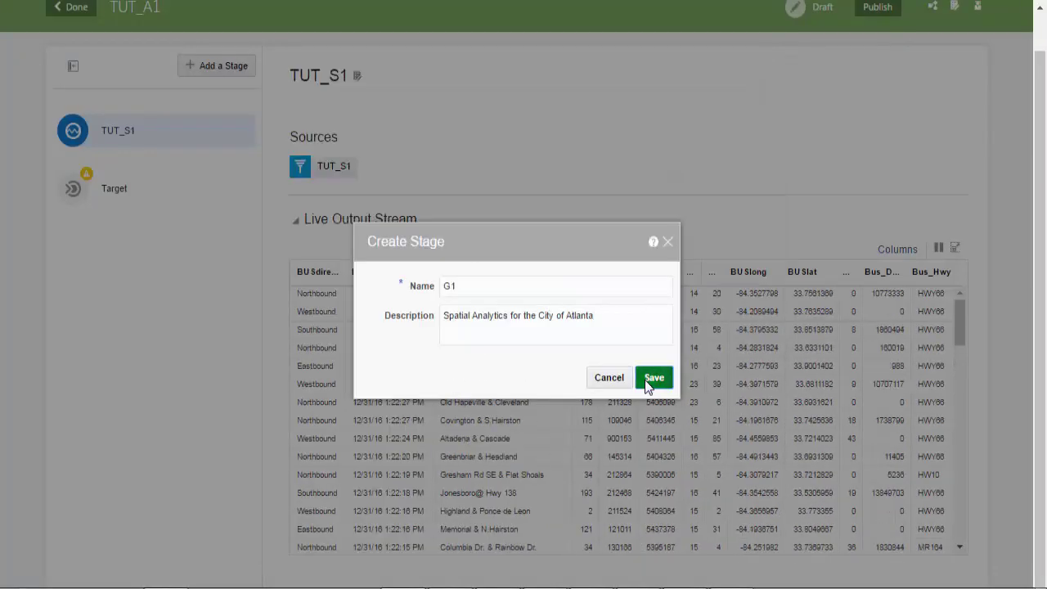
left_click(654, 377)
Step: Set the G1 stage's geo fence to TUT_Atlanta_MAP and its latitude to BUSlat
left_click_drag(1042, 346, 1027, 134)
left_click(789, 174)
left_click(530, 219)
left_click(555, 210)
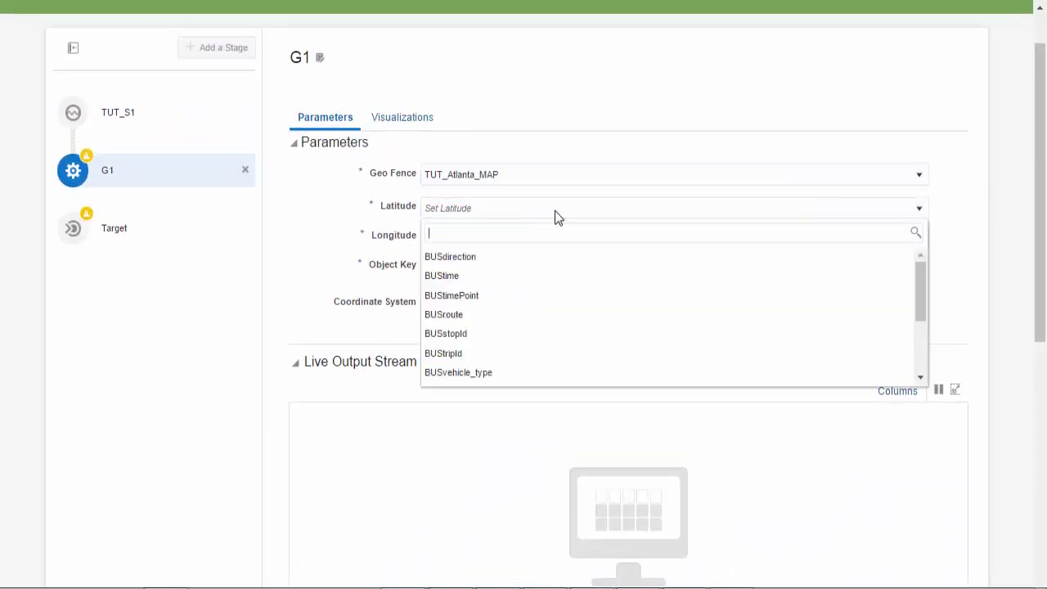
left_click_drag(922, 291, 925, 368)
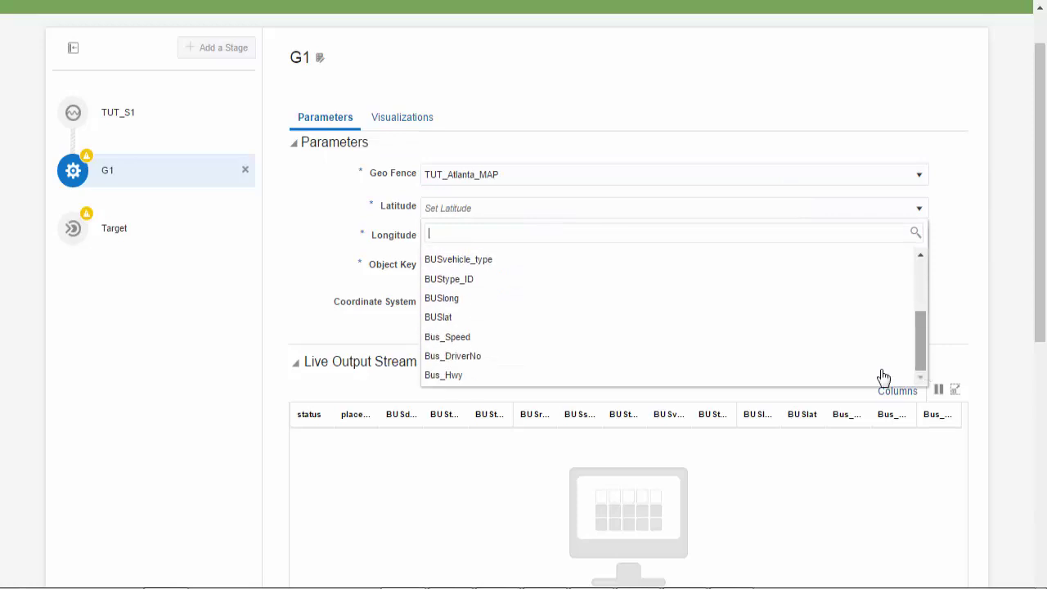
left_click(444, 324)
Step: Set the G1 stage's longitude to BUSlong and its object key to BUStripId
left_click(450, 236)
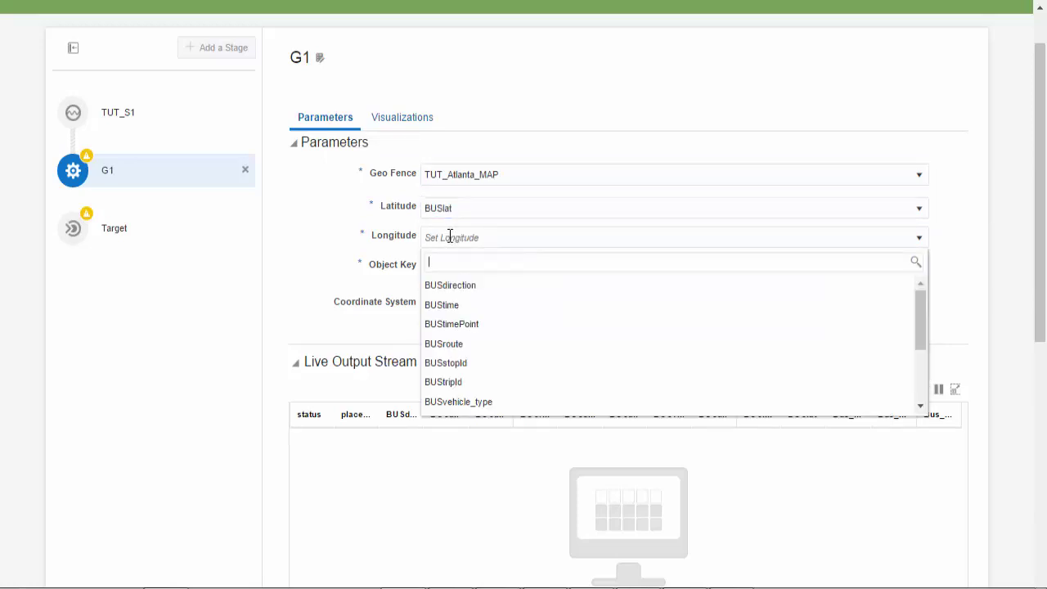
left_click_drag(919, 309, 925, 364)
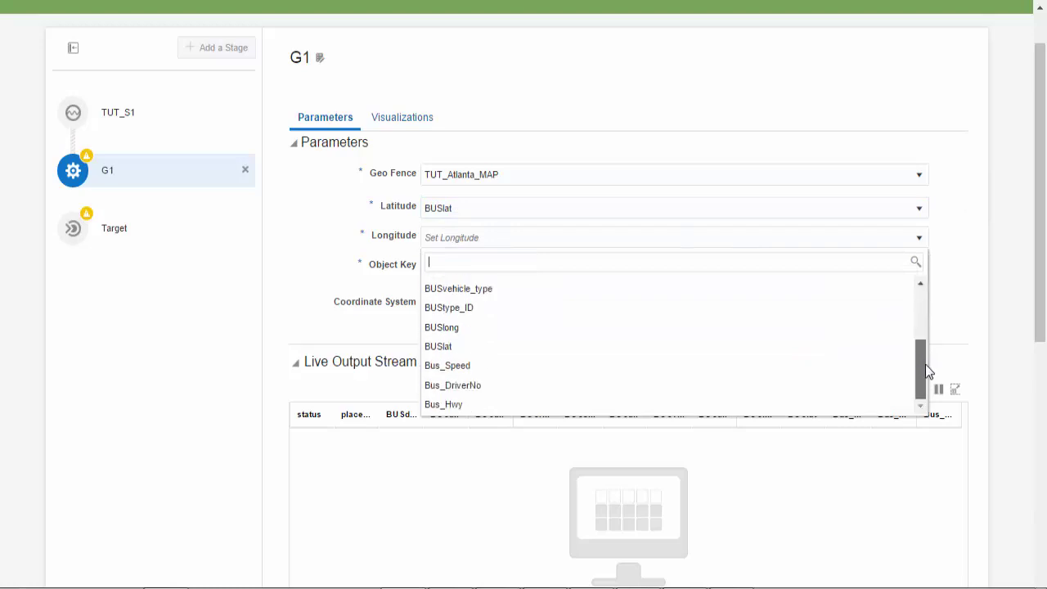
left_click(448, 329)
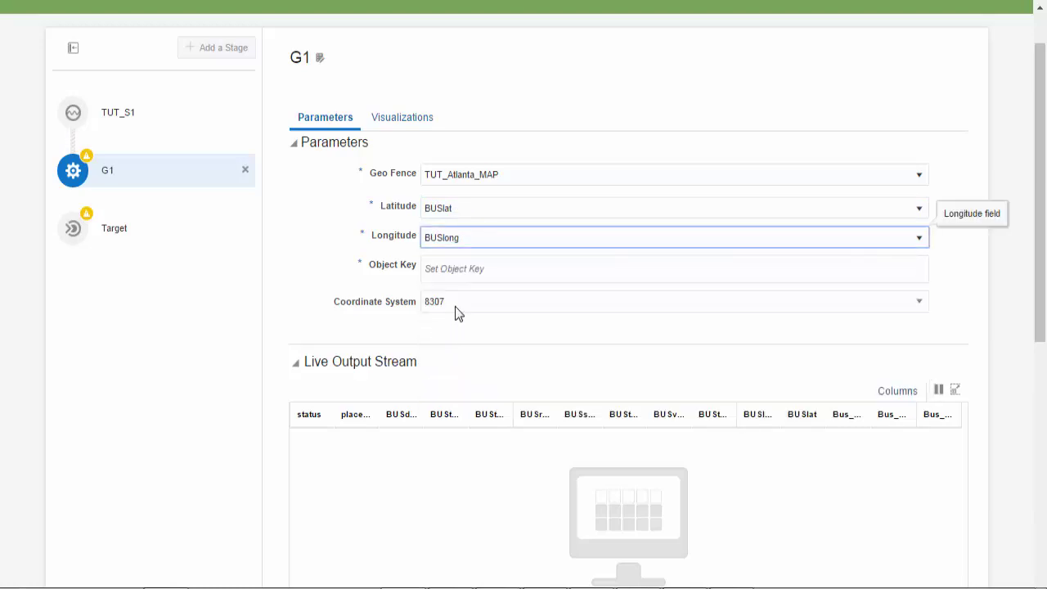
left_click(457, 271)
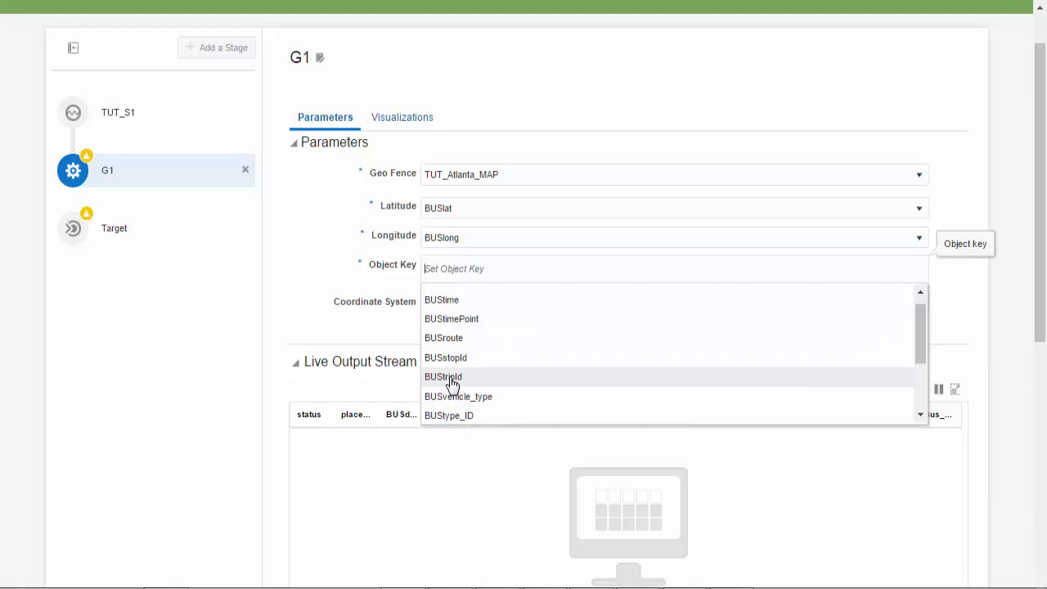
left_click(450, 380)
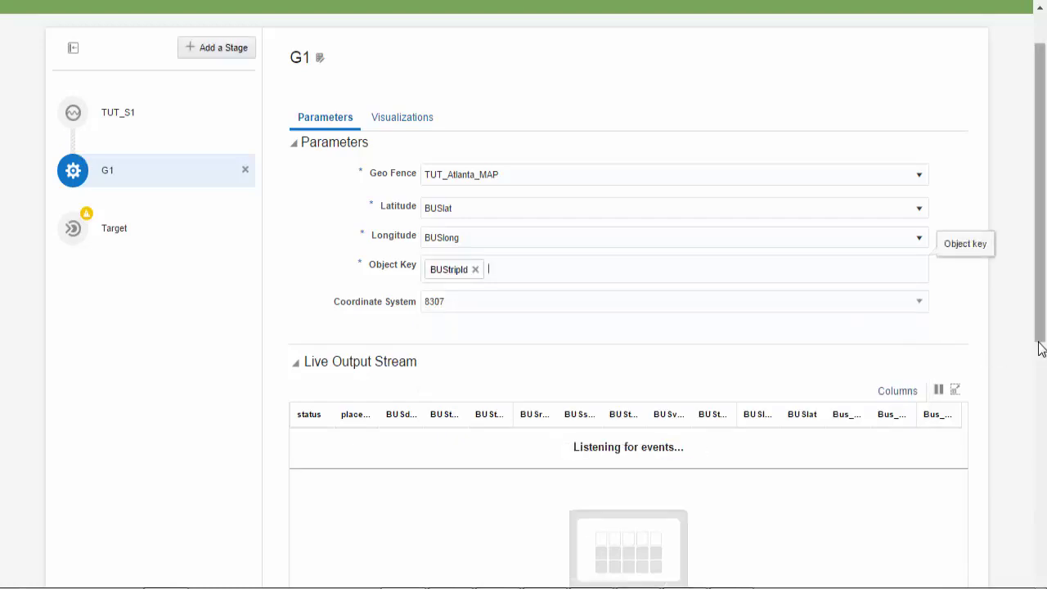
Step: Add a query stage after G1, named Q1, with the description "Analytics only on moving vehicles"
left_click_drag(1039, 303, 1044, 491)
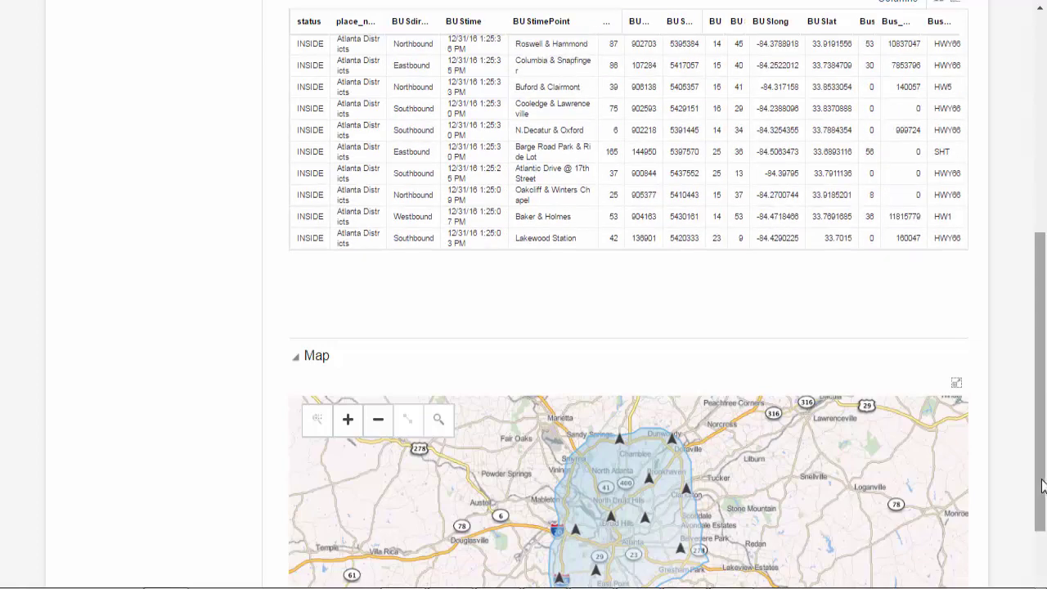
left_click_drag(1046, 491, 1045, 534)
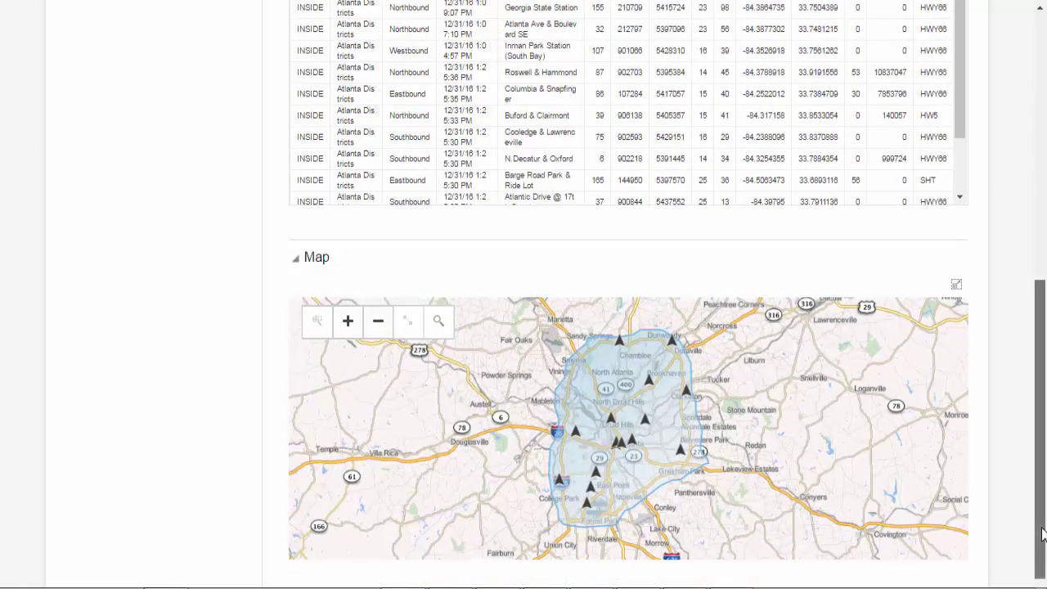
scroll(1043, 533, "up", 10)
left_click(198, 62)
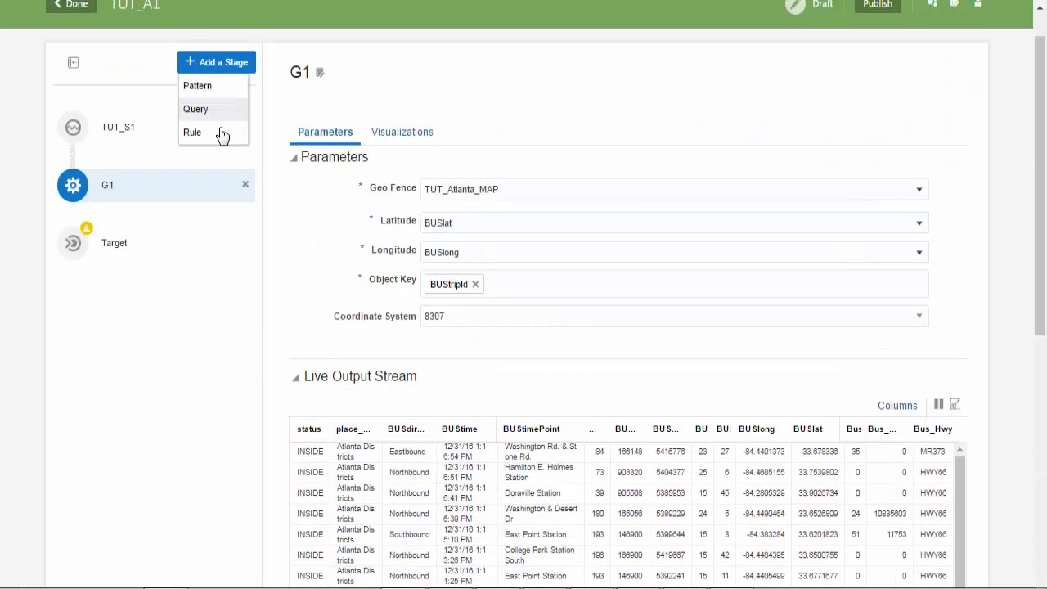
left_click(196, 109)
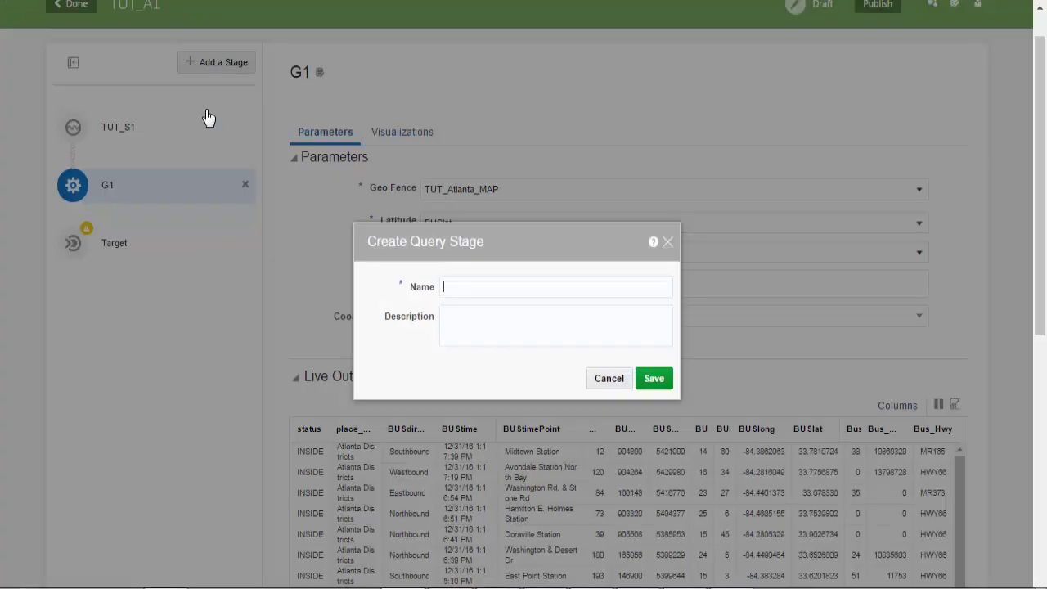
type("Q1")
left_click(502, 320)
type("Analytics ")
type("only in moving ")
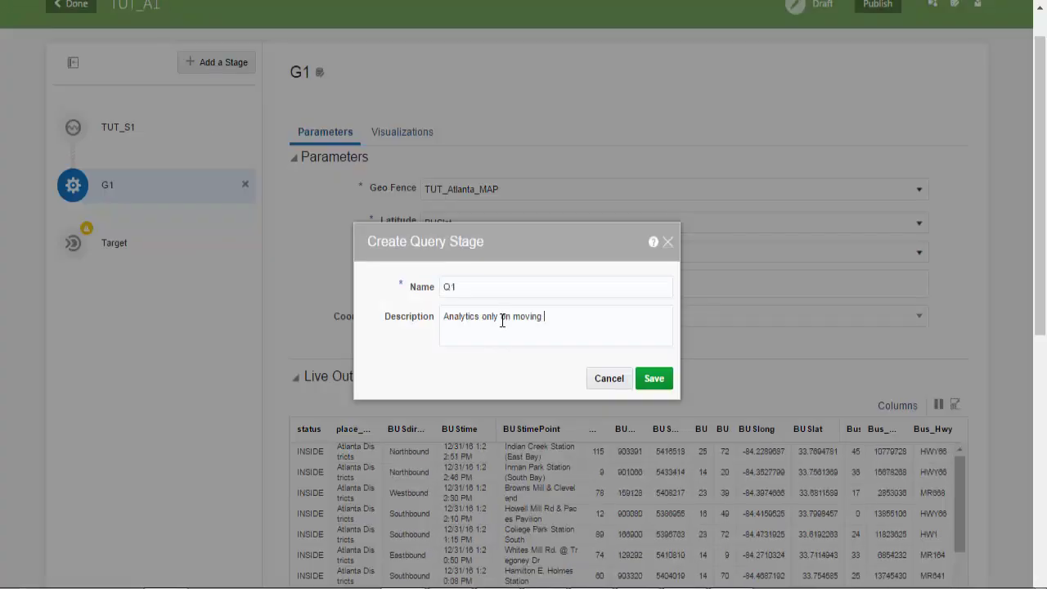
type("vehicles")
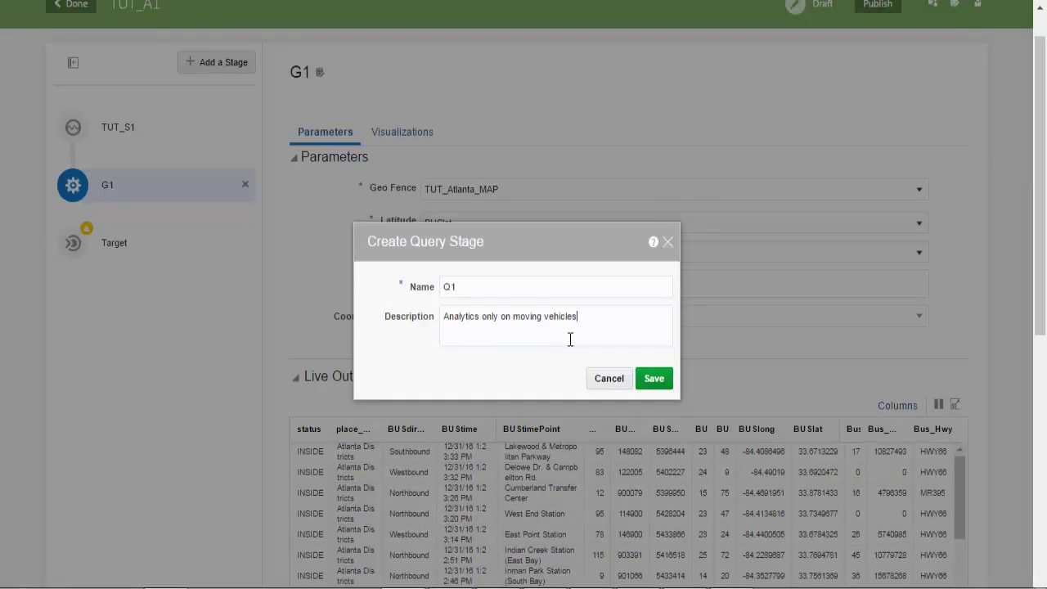
left_click(655, 378)
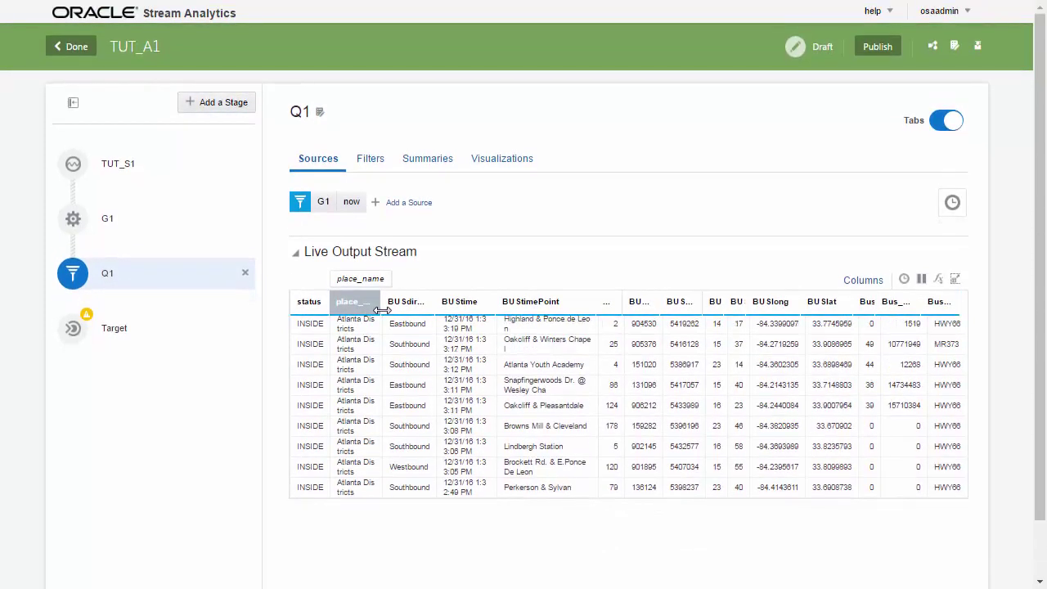
Step: Add a Match All filter condition on the Bus_Speed field to the Q1 stage
left_click(368, 162)
left_click(344, 190)
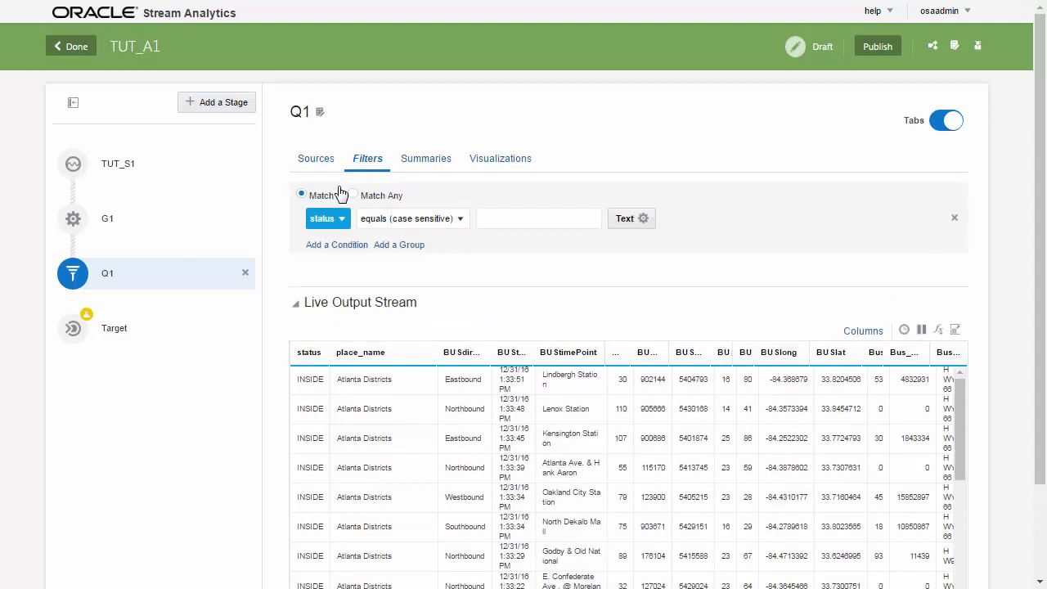
left_click(341, 220)
left_click(413, 328)
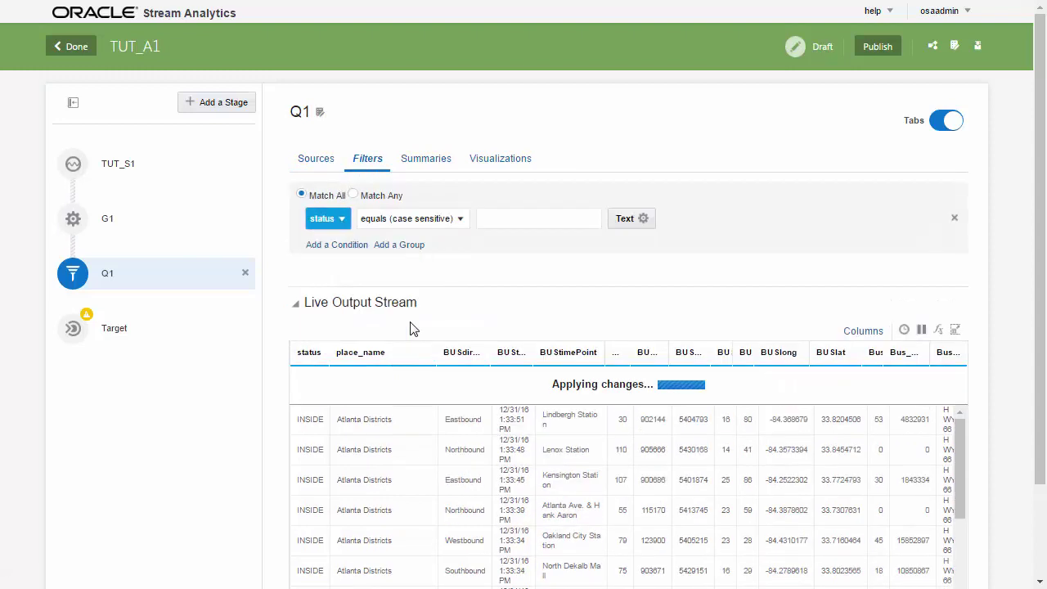
left_click(343, 225)
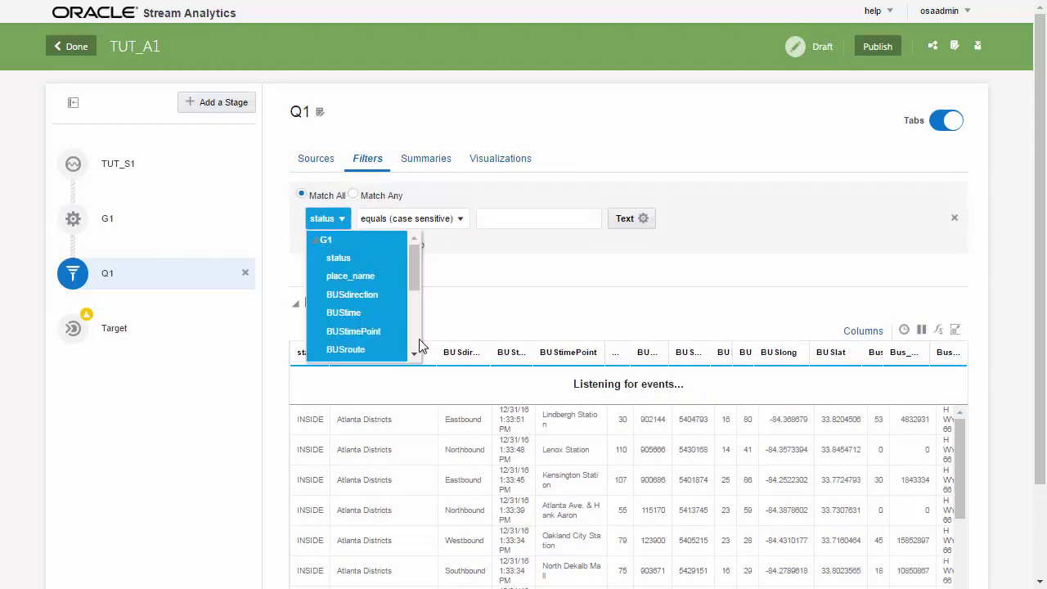
scroll(418, 339, "down", 3)
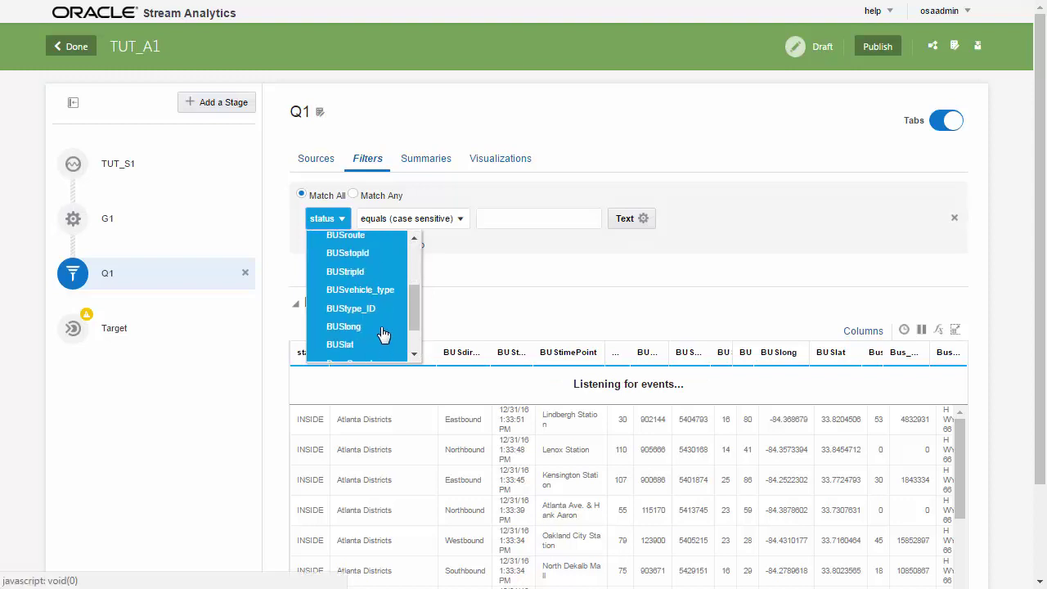
scroll(408, 340, "down", 2)
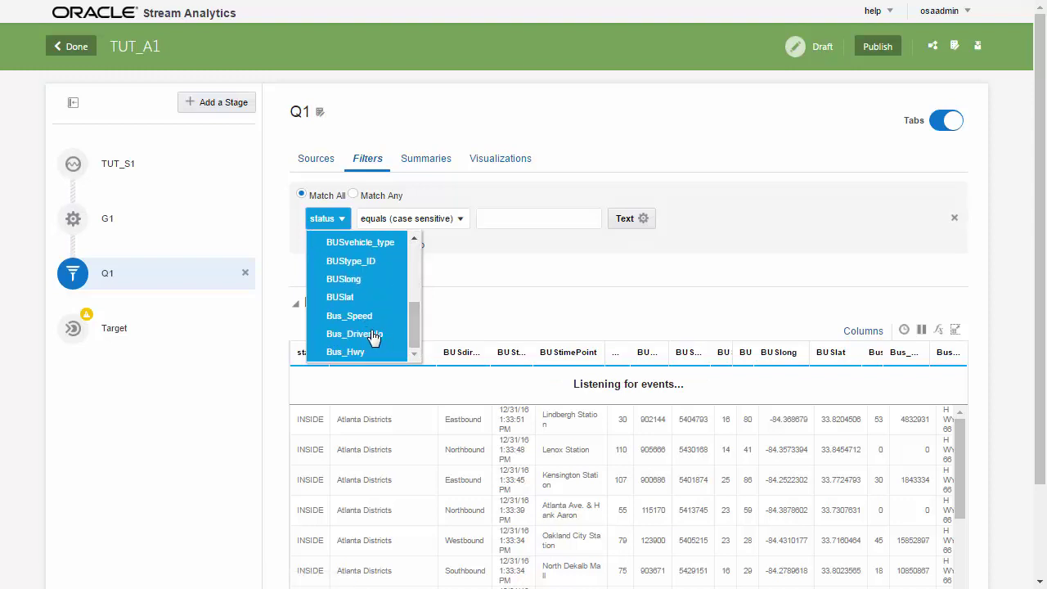
left_click(365, 318)
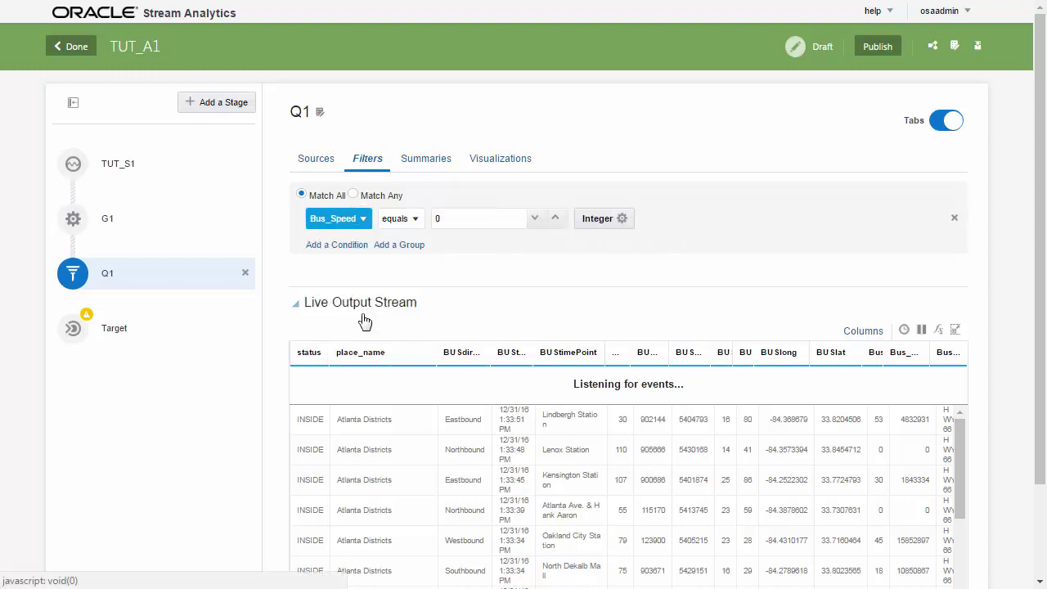
Step: Set the Bus_Speed filter condition to greater than 0
left_click(416, 222)
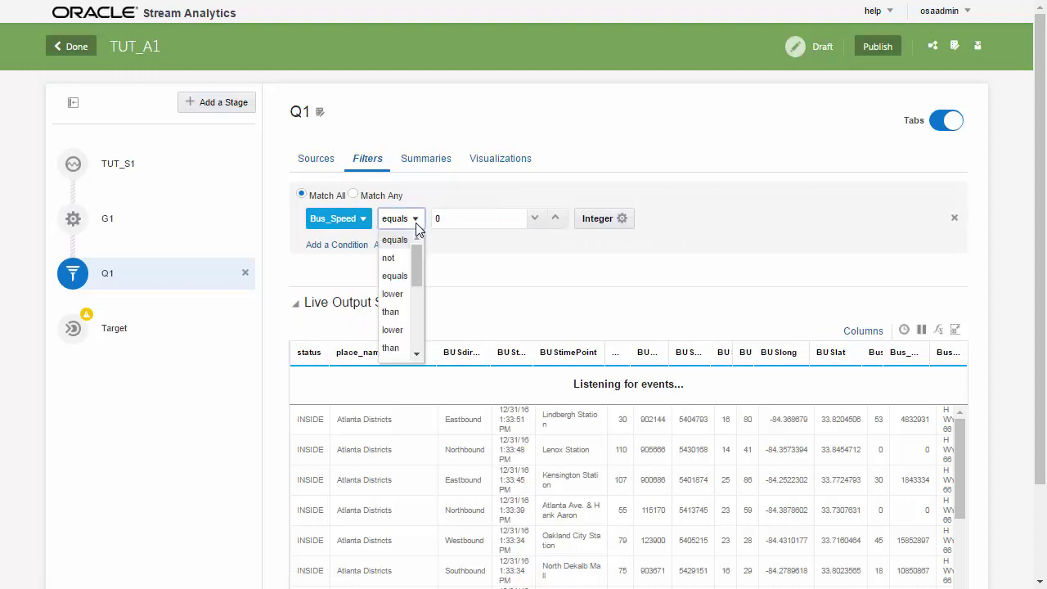
scroll(408, 295, "down", 2)
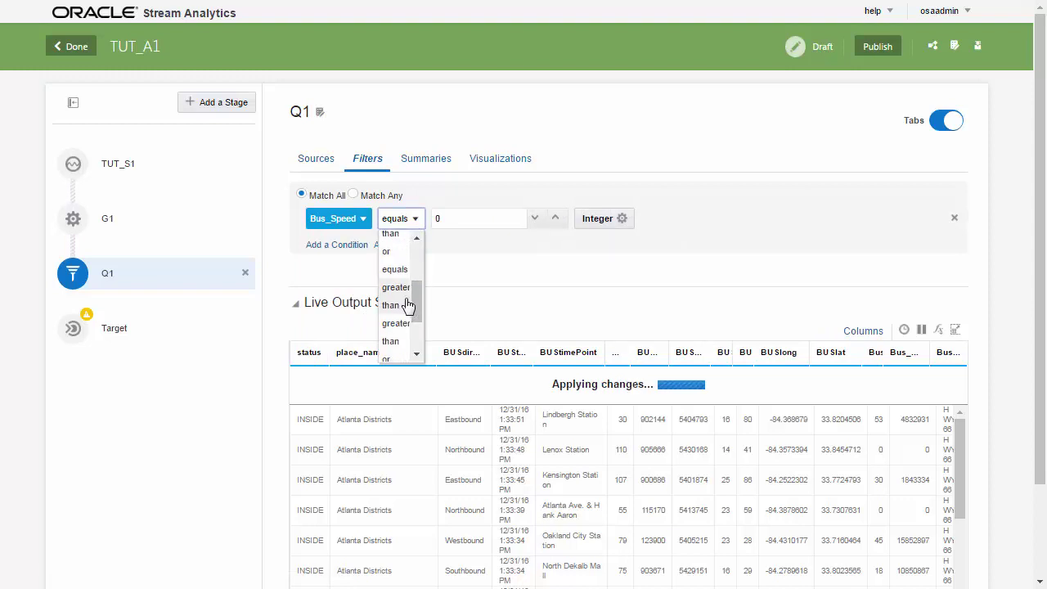
left_click(408, 303)
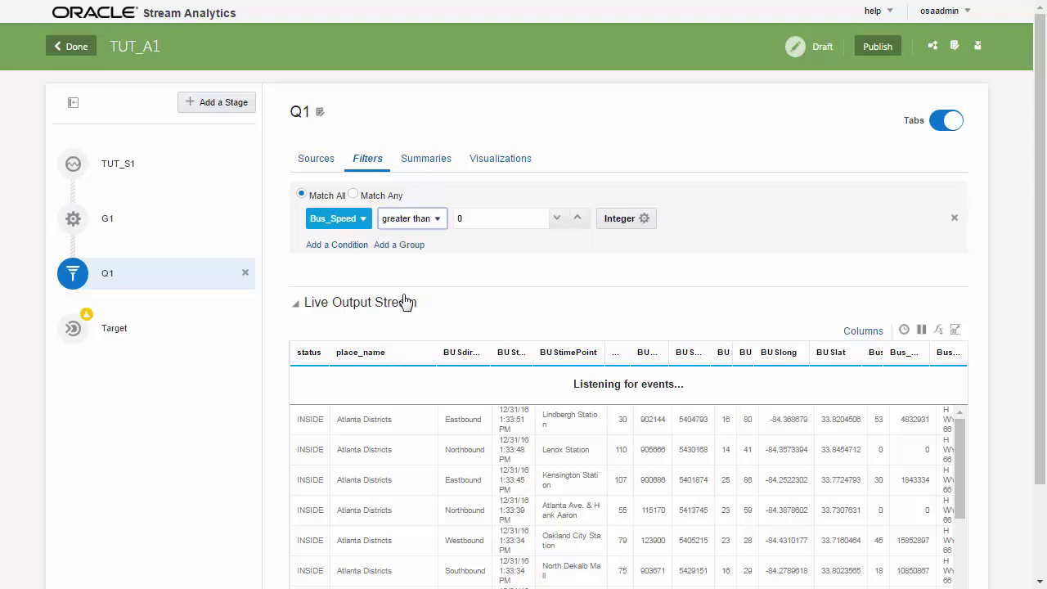
left_click(476, 218)
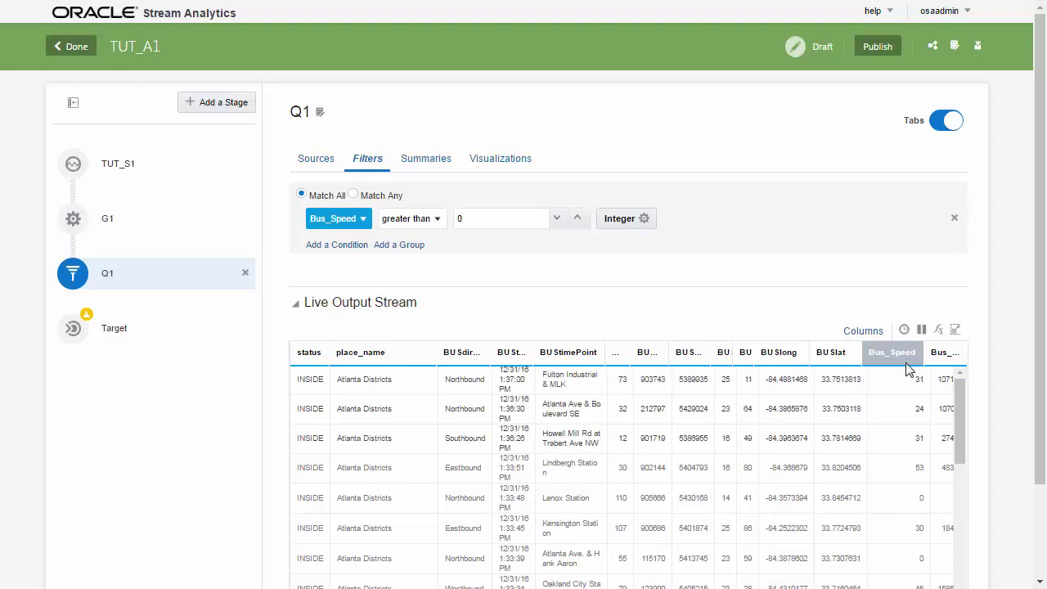
Step: Set the G1 source's time window in Q1 to a 10-second range with a 10-second evaluation frequency
left_click(317, 161)
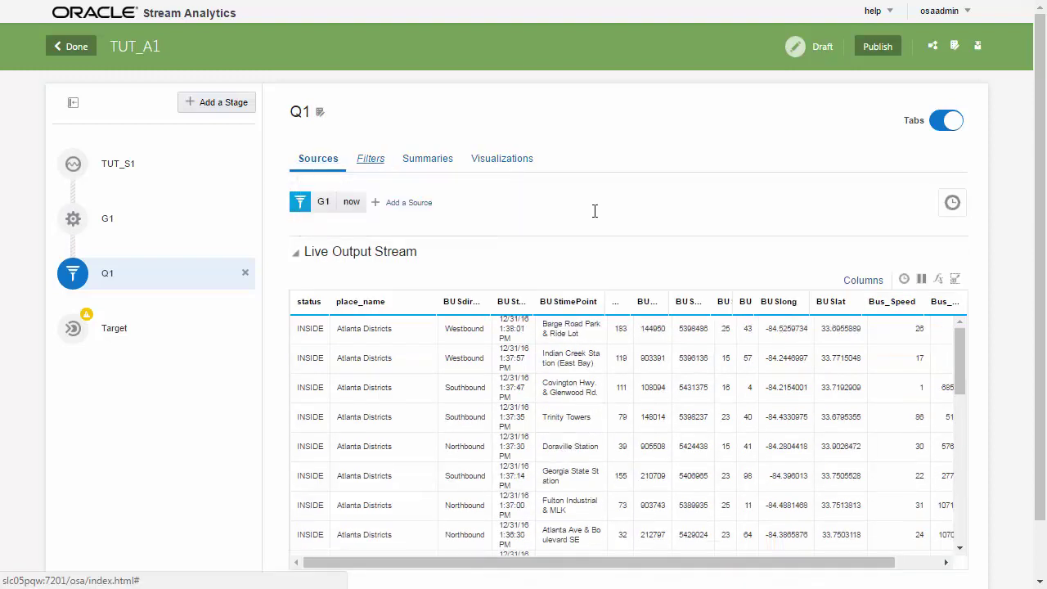
left_click(950, 206)
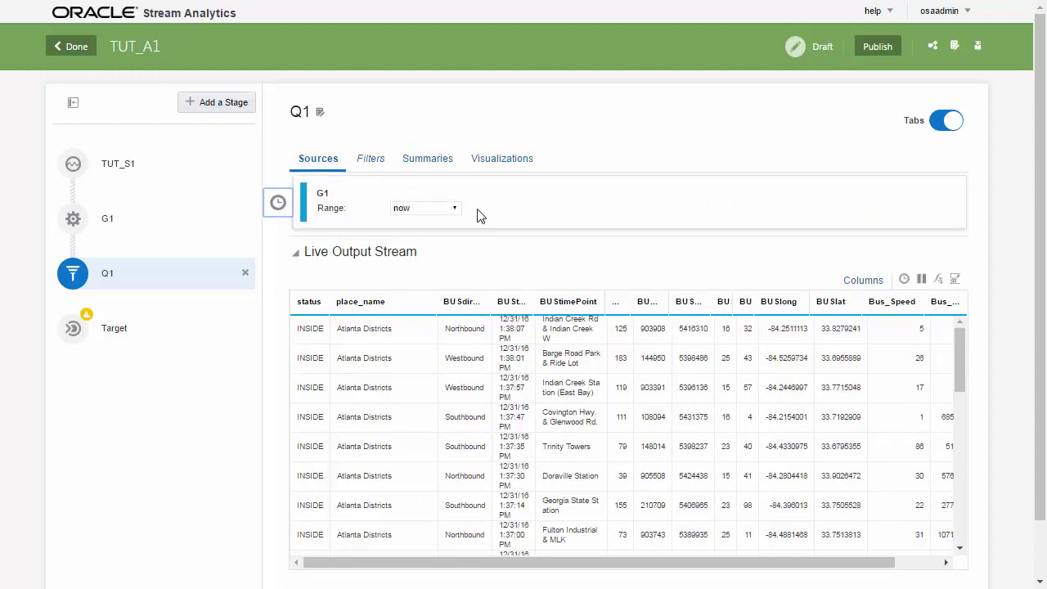
left_click(451, 210)
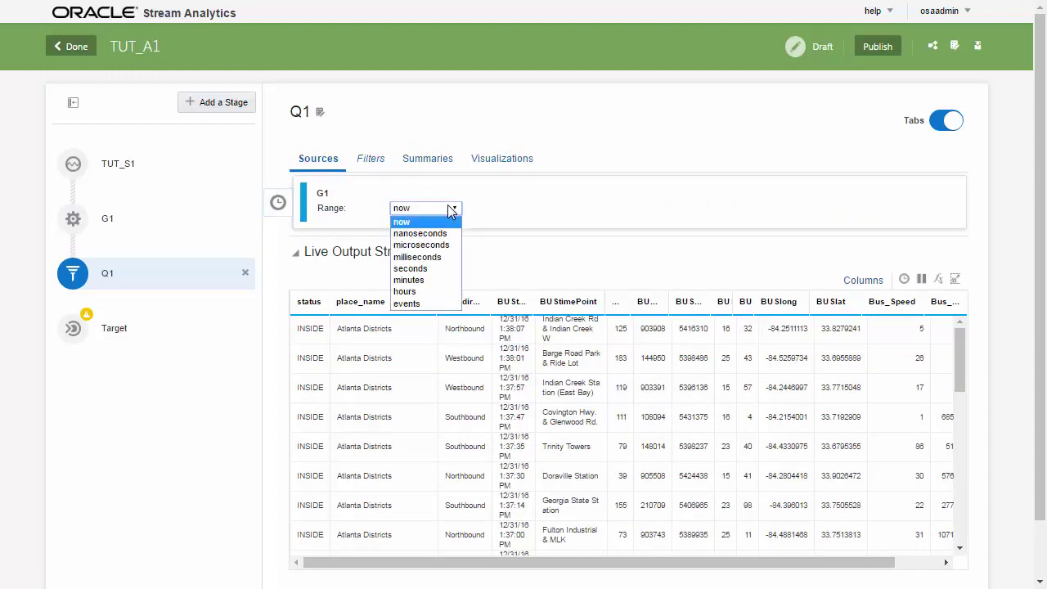
left_click(439, 269)
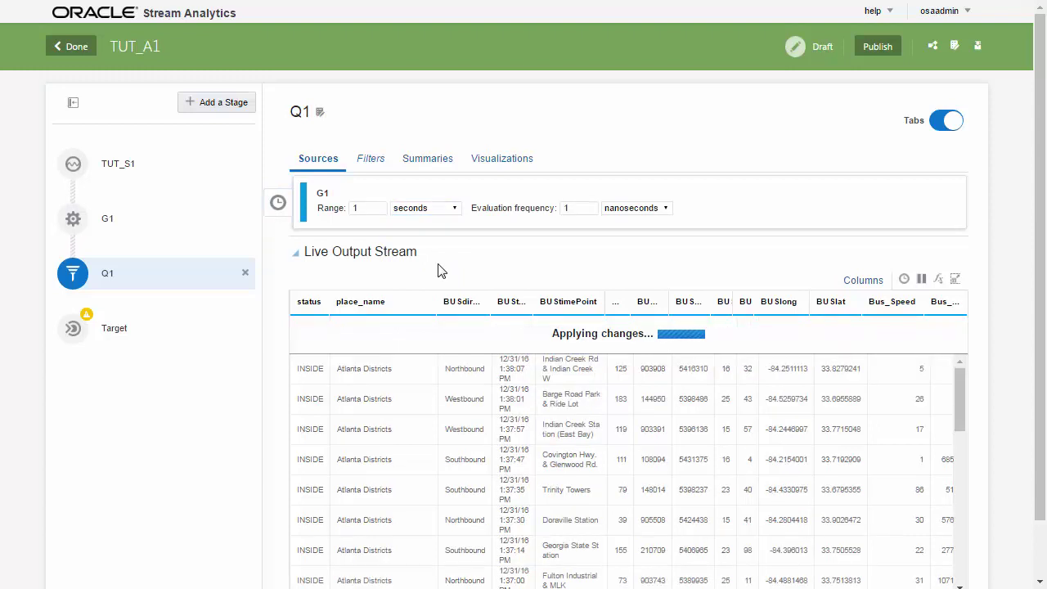
left_click(278, 206)
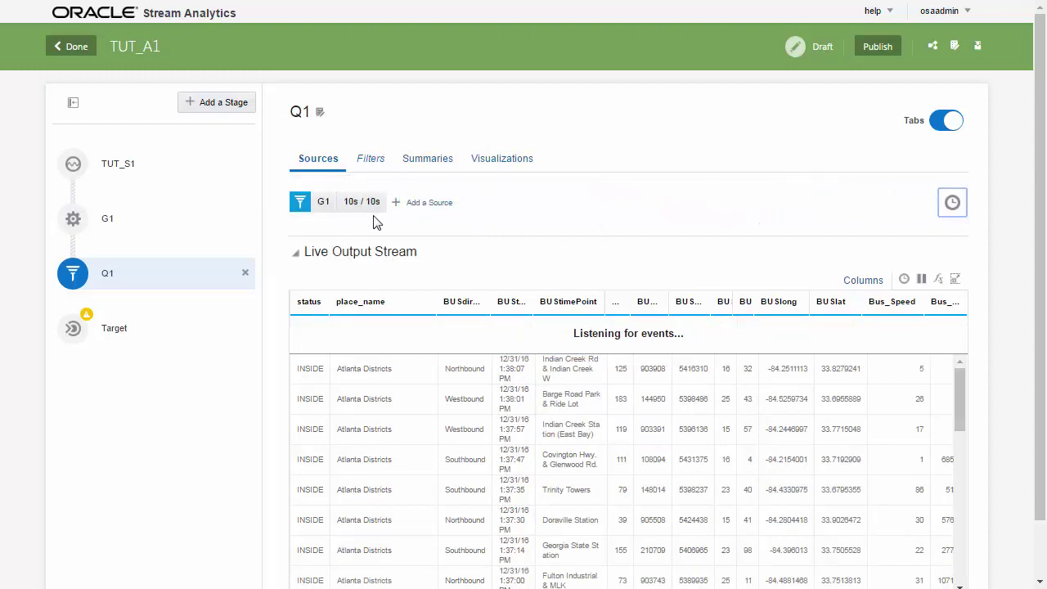
Step: Group the Q1 stage's summaries by BUStripId
left_click(423, 166)
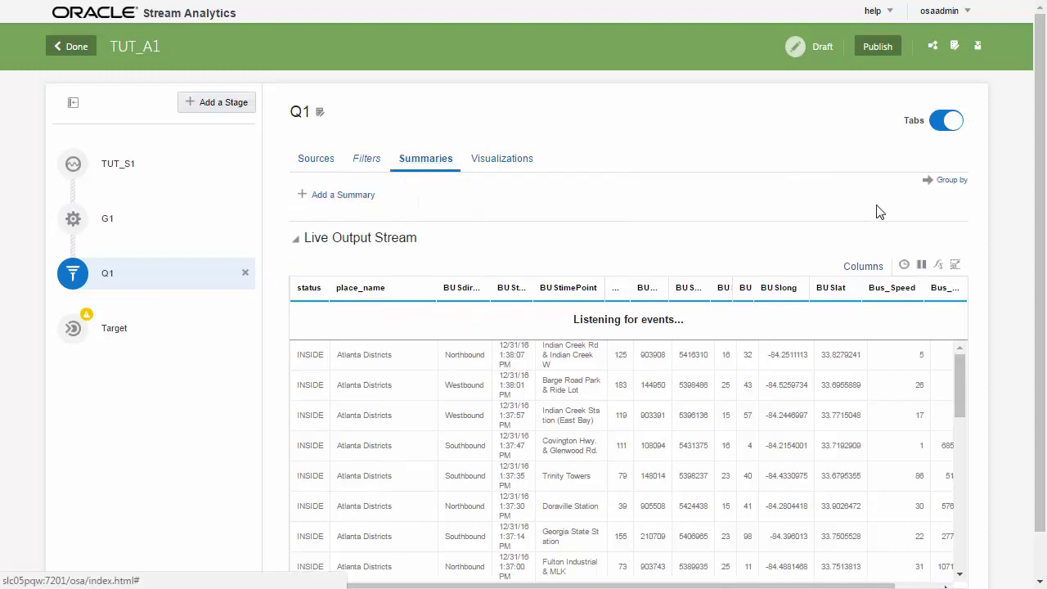
left_click(951, 181)
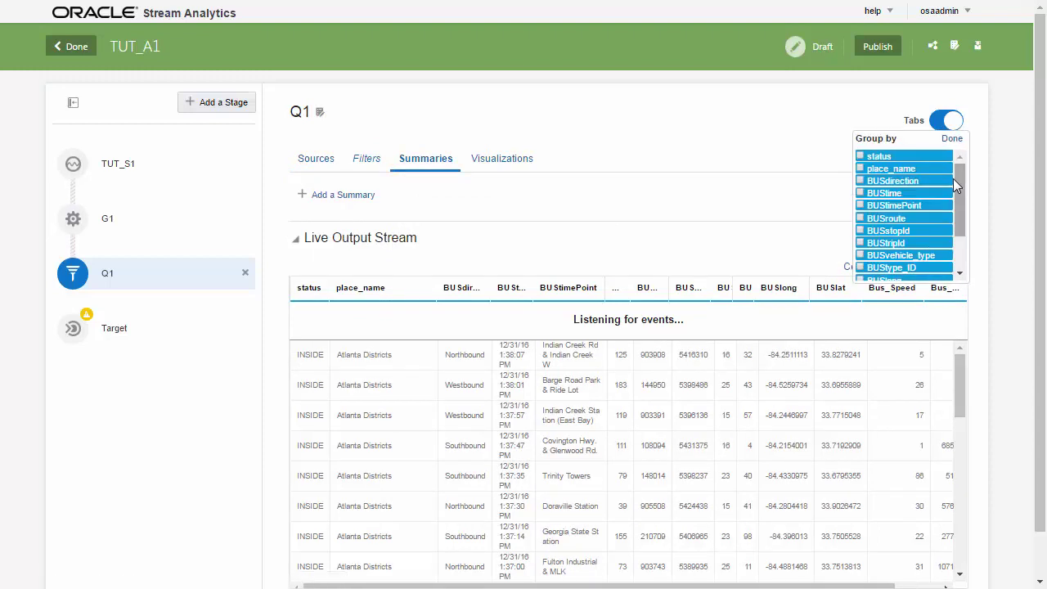
left_click(861, 244)
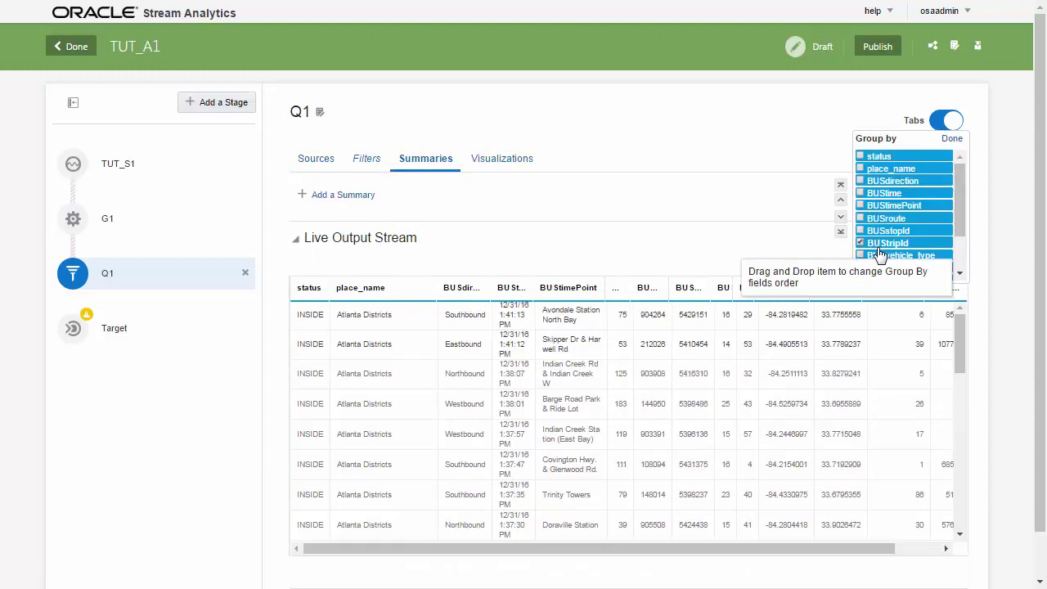
left_click(951, 139)
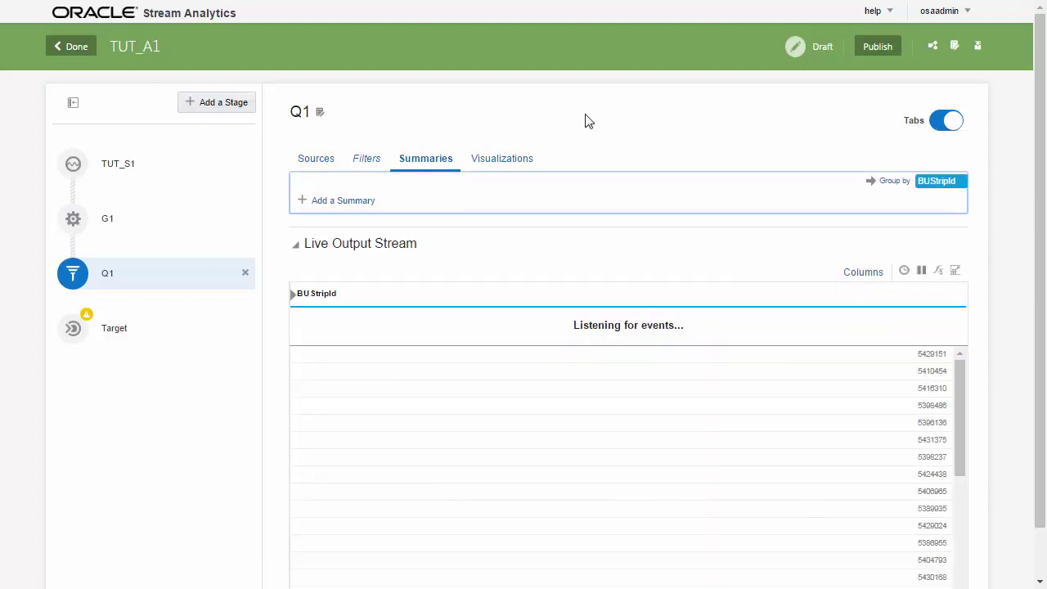
Step: Add a summary to Q1 that calculates the AVG of Bus_Speed
left_click(351, 205)
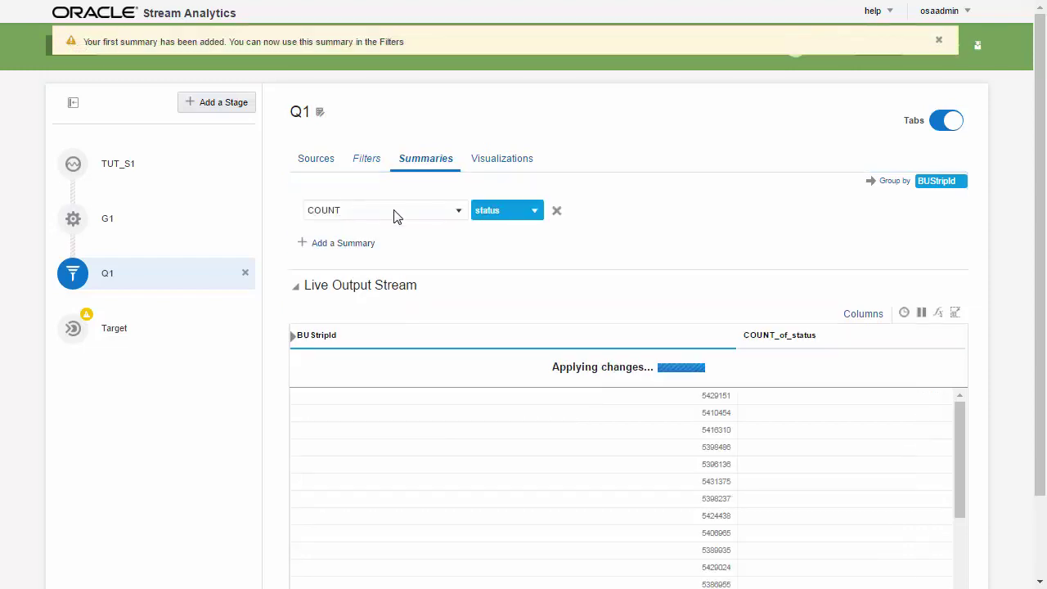
left_click(393, 210)
left_click(393, 231)
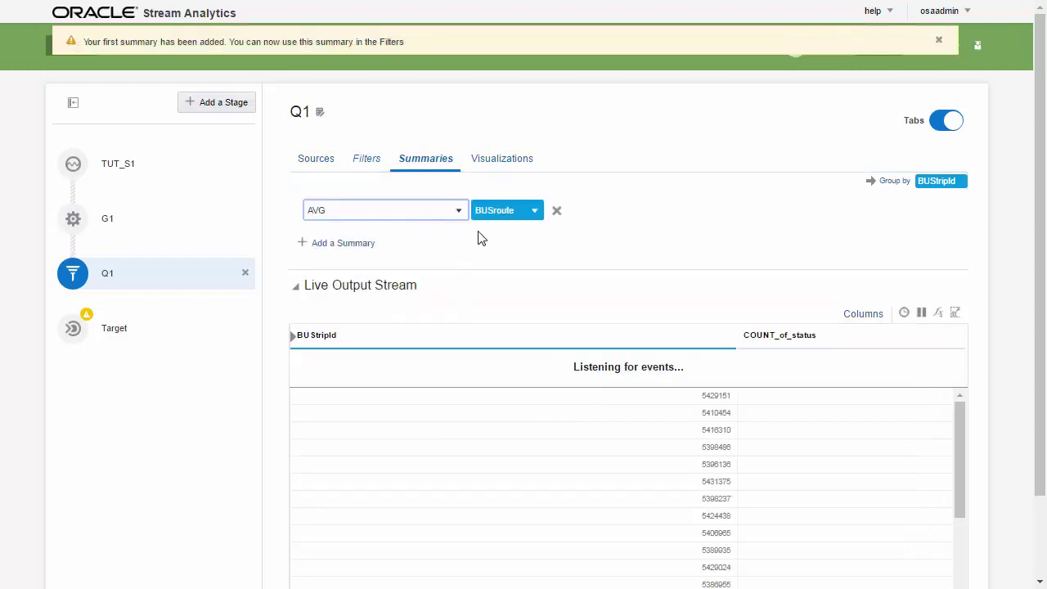
left_click(535, 211)
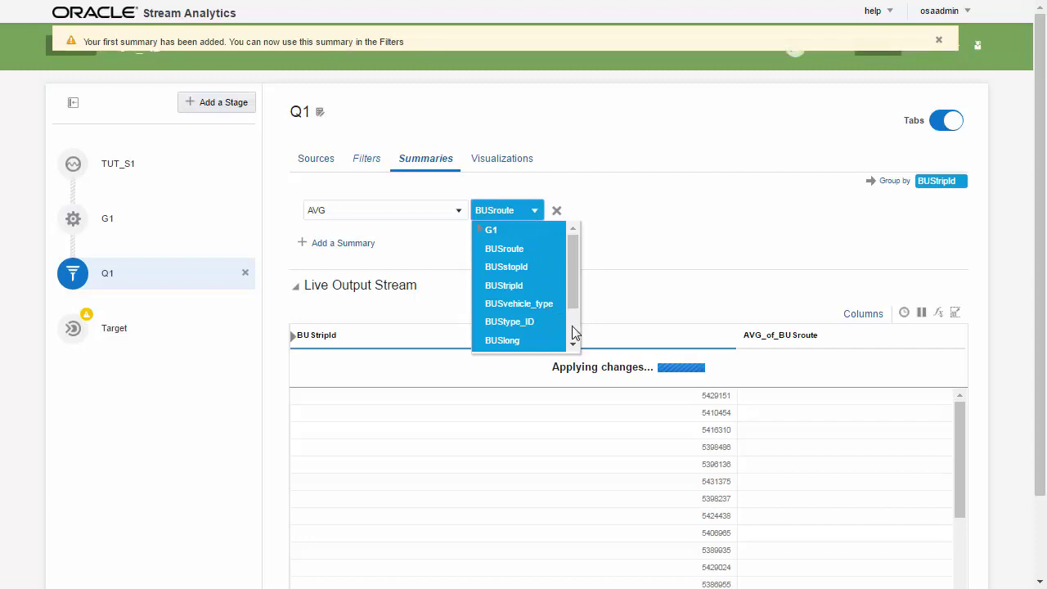
scroll(565, 324, "down", 2)
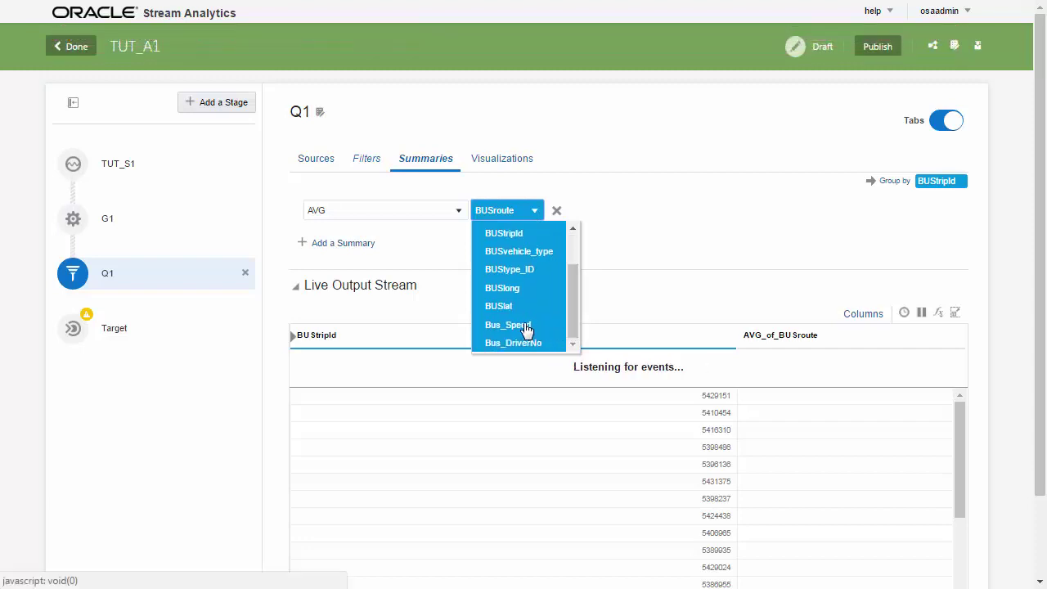
left_click(528, 326)
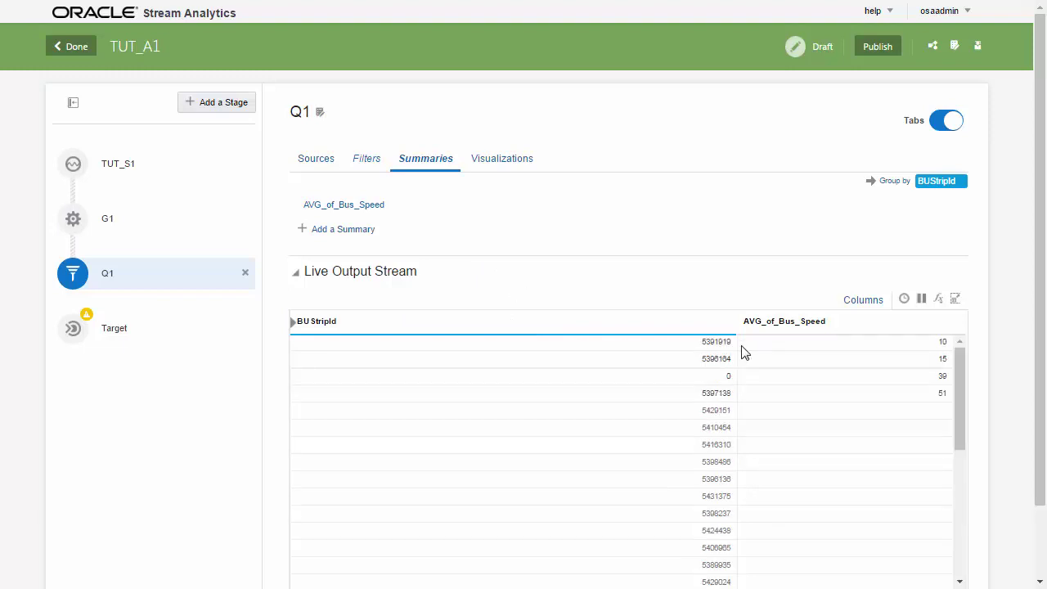
Step: Rename the output columns BUStripId to BusID and AVG_of_Bus_Speed to AvgSpeed, and narrow the BusID column
left_click(375, 319)
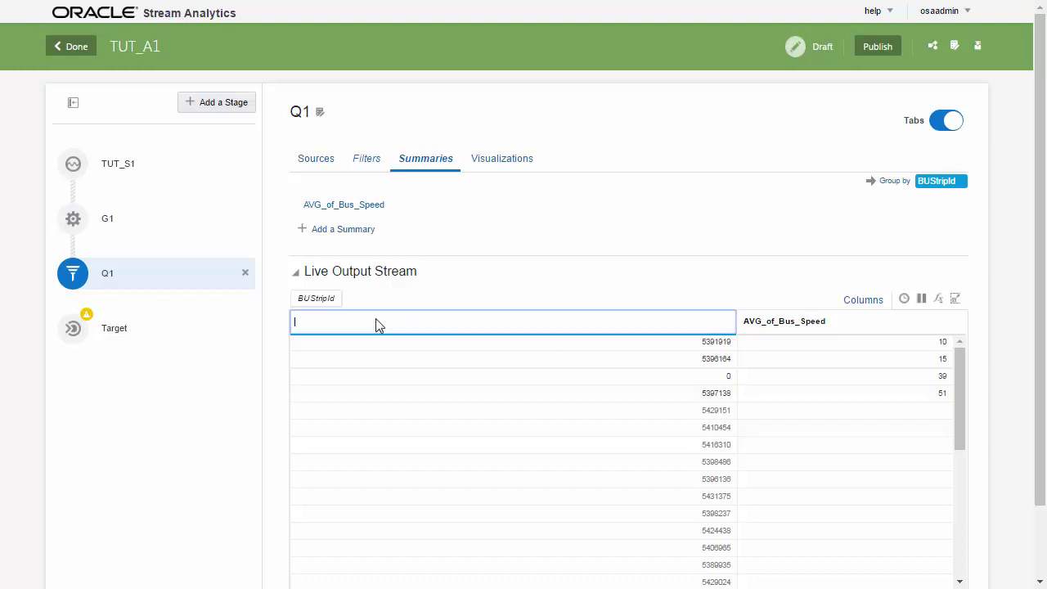
type("BusID")
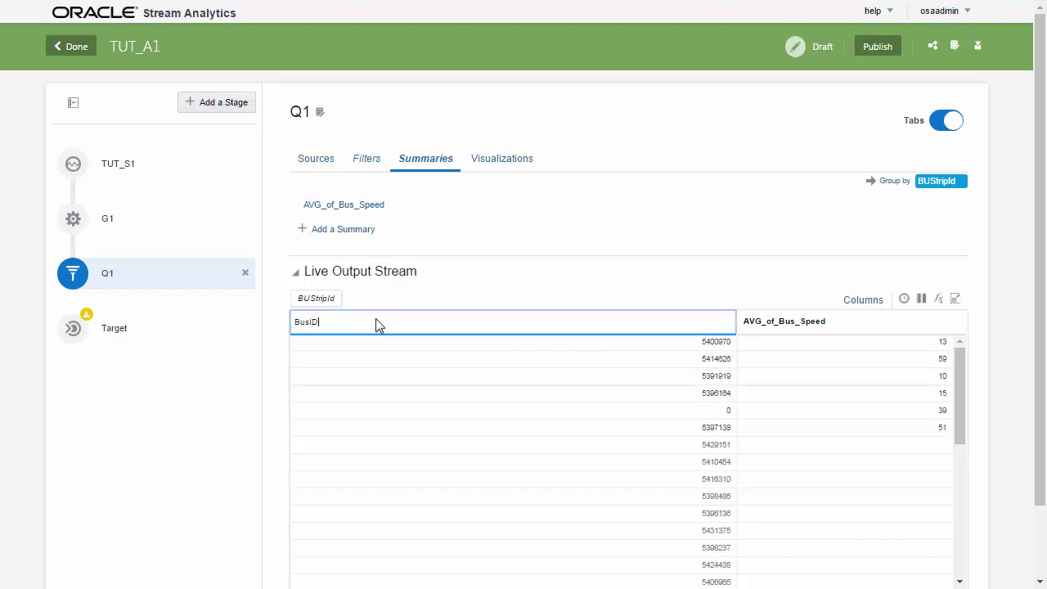
key("Return")
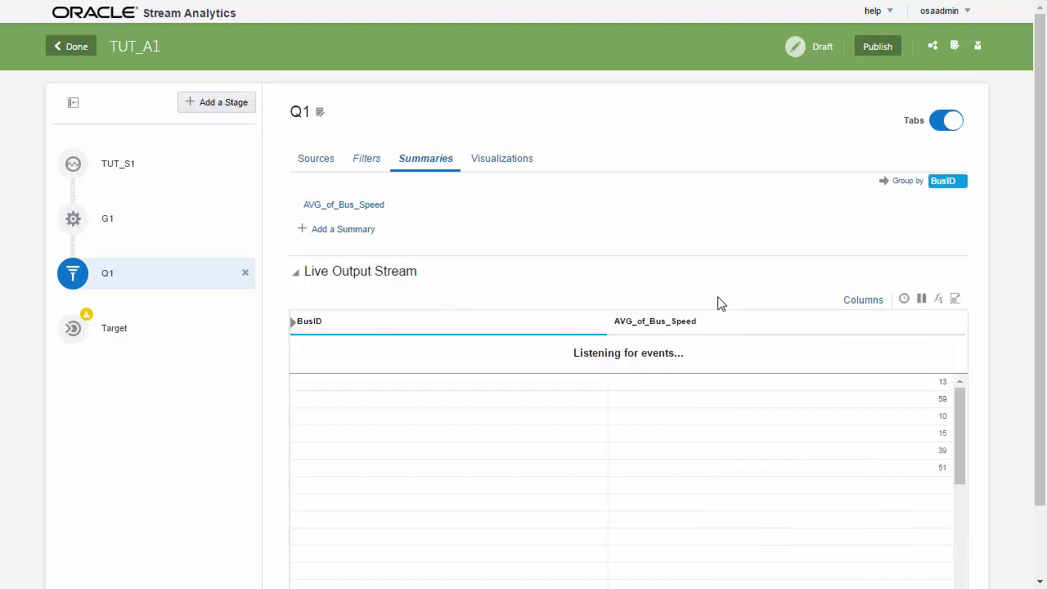
left_click(704, 320)
type("AvgSpeed")
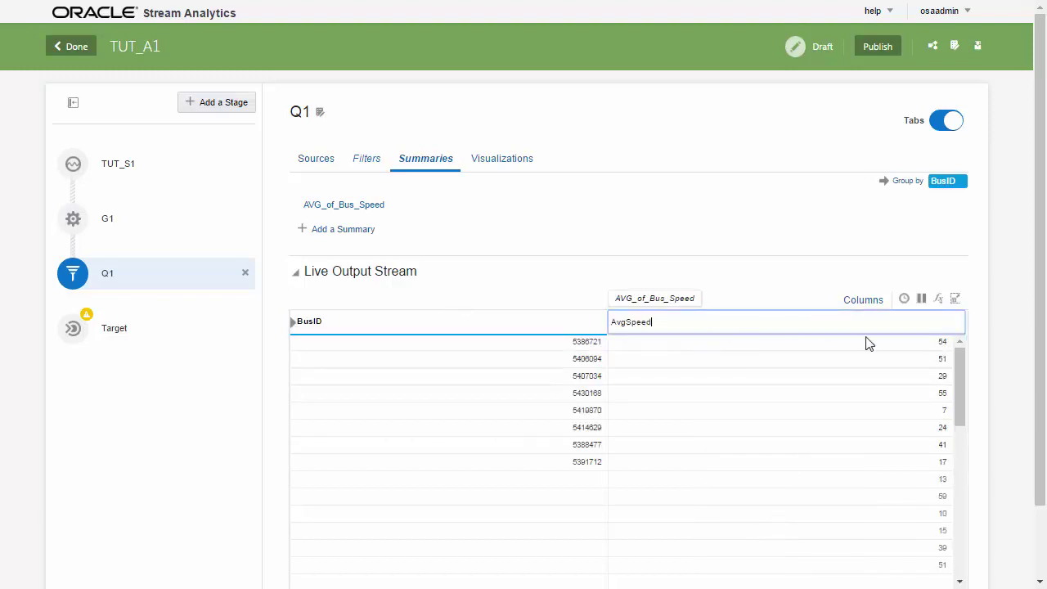
key("Return")
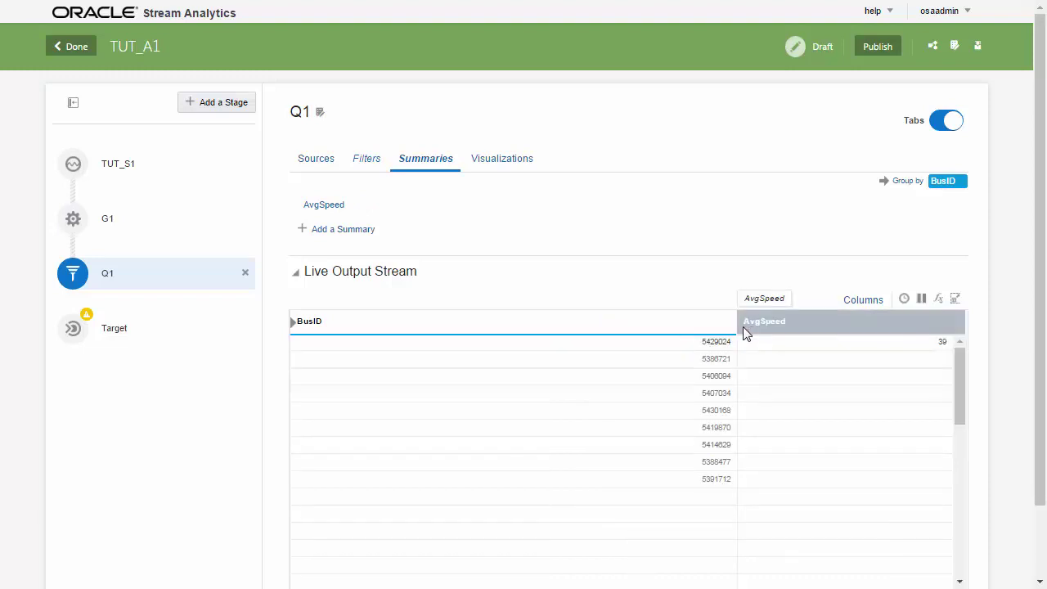
left_click_drag(737, 325, 388, 337)
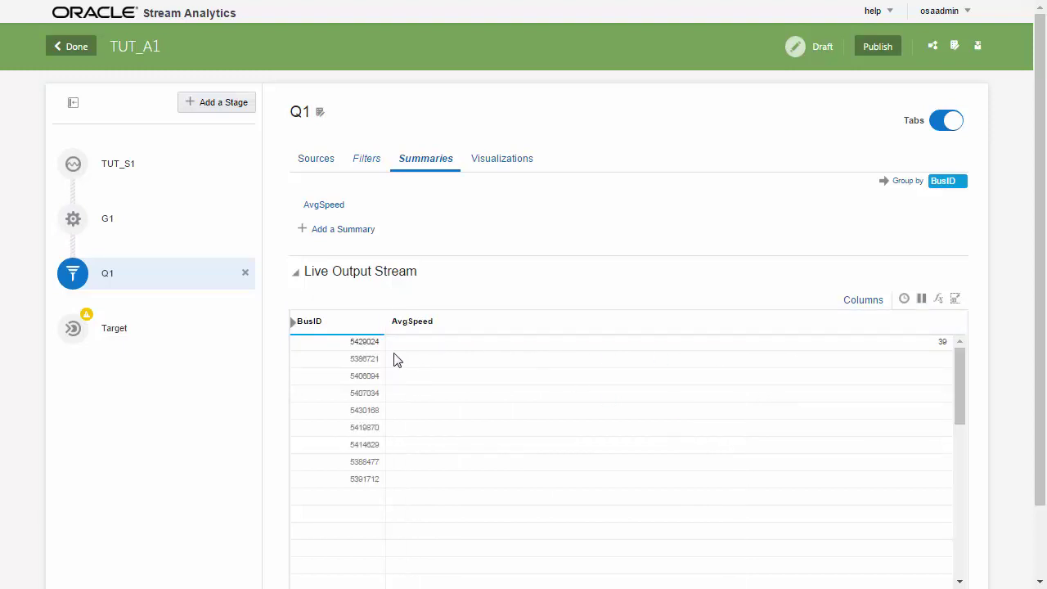
Step: Add a query stage after Q1, named Q2, with the description "Join original stream for all the data context"
left_click(215, 105)
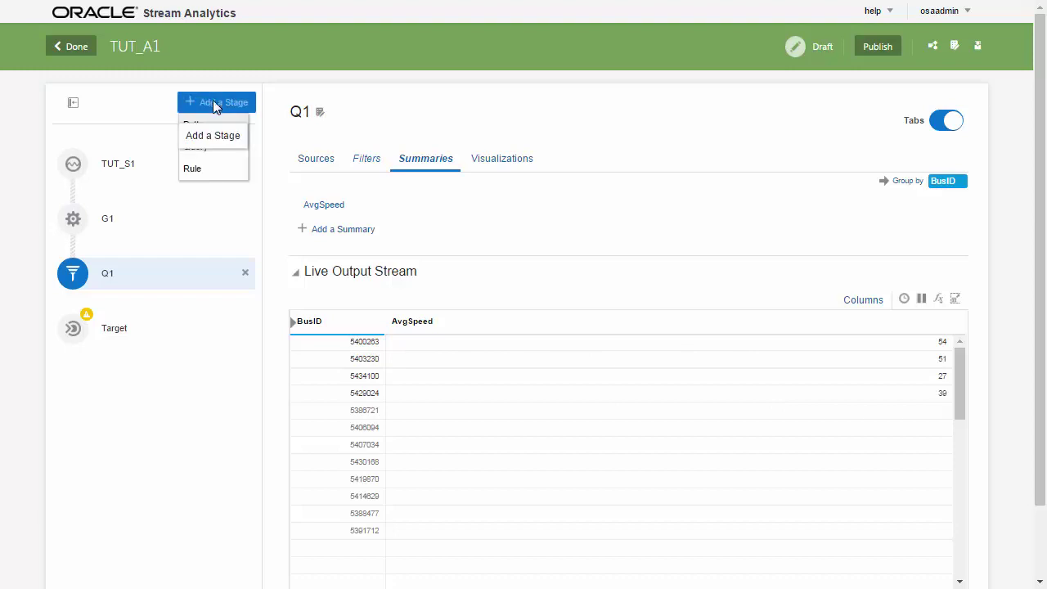
left_click(196, 148)
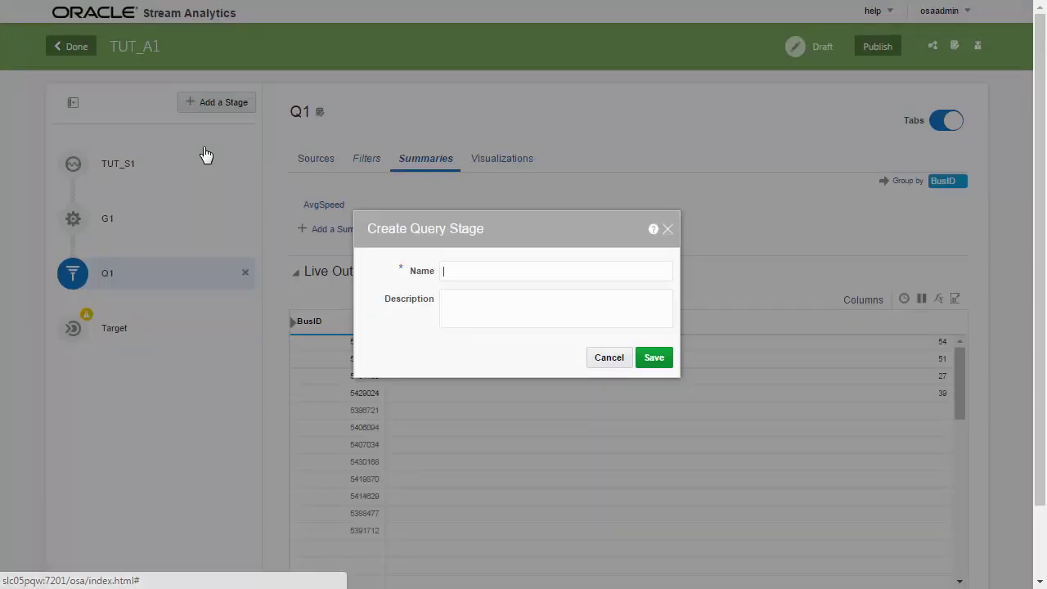
type("Q2")
left_click(458, 298)
type("Join original stream for all the data context")
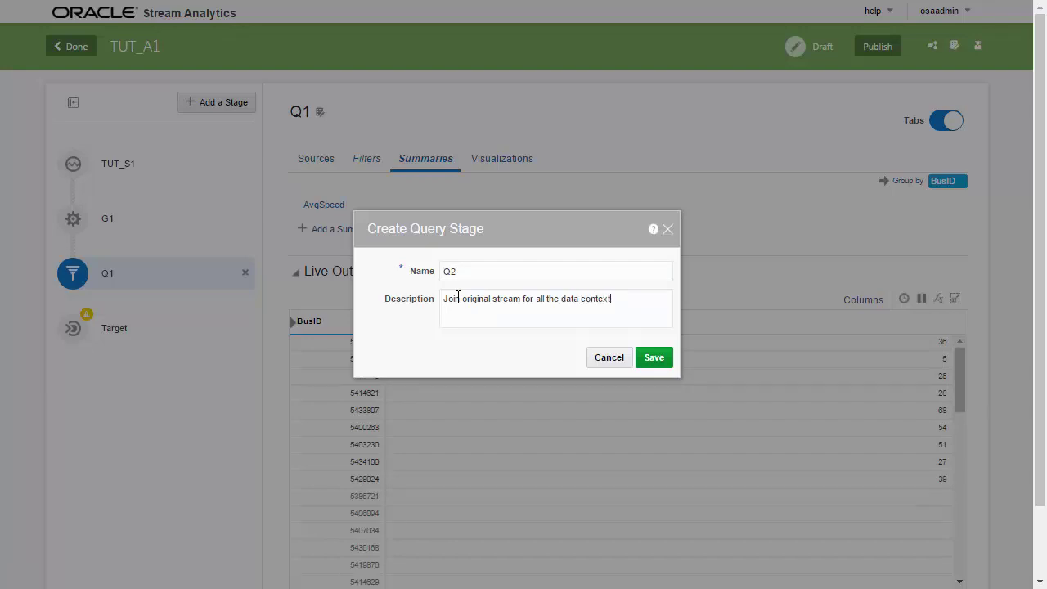
left_click(655, 357)
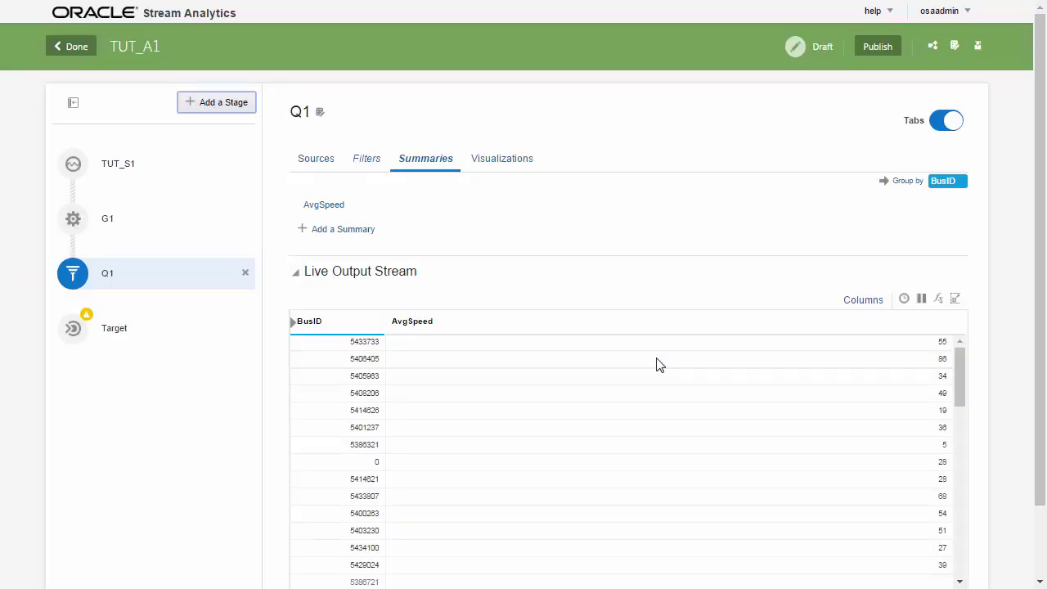
Step: Add TUT_S1 as a second source of Q2 and correlate its BUStripId with BusID from Q1
left_click(407, 202)
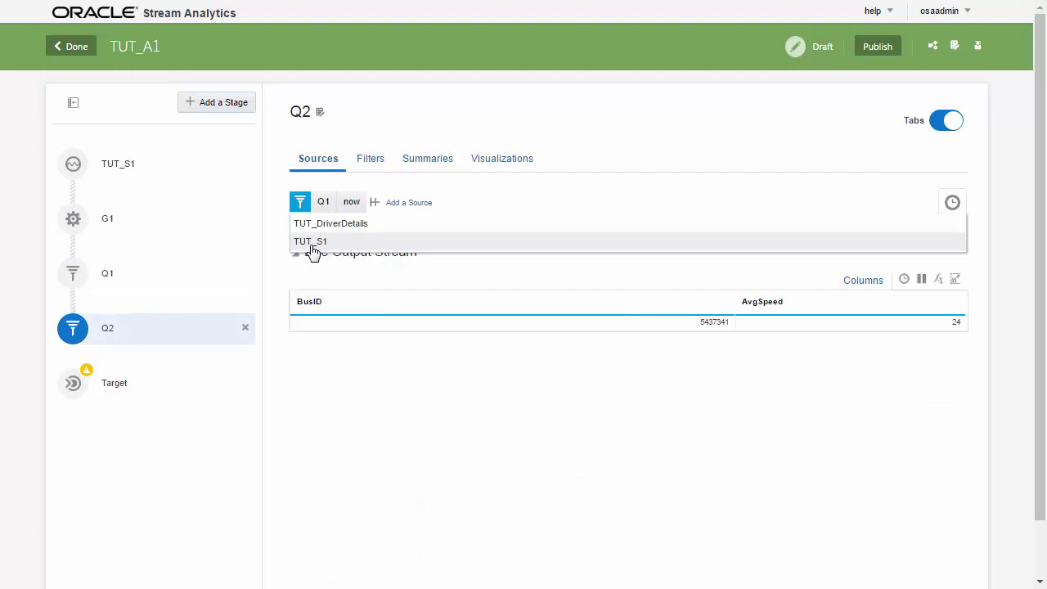
left_click(312, 242)
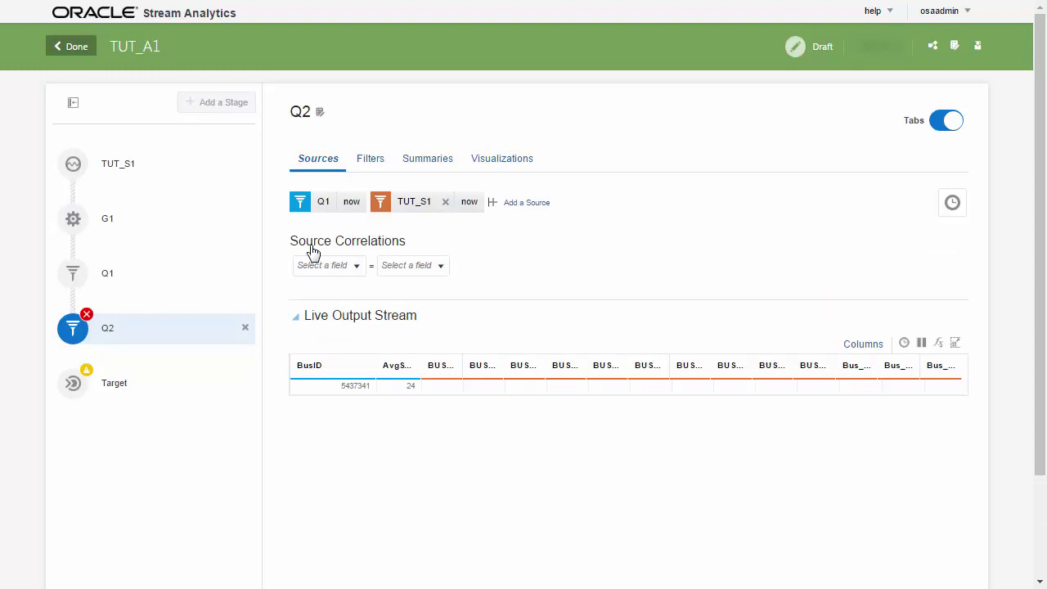
left_click(354, 267)
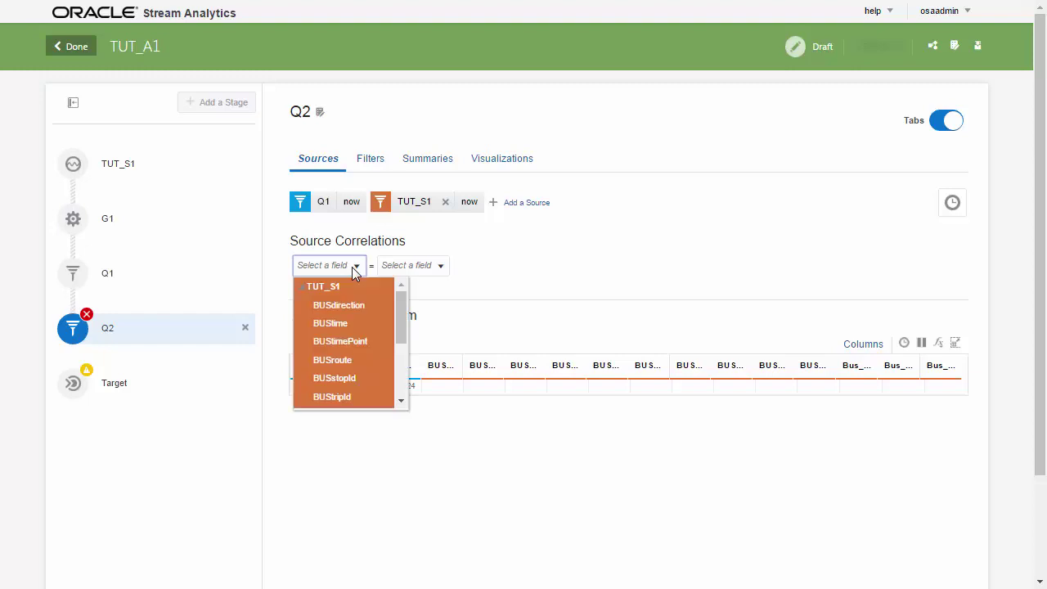
left_click(345, 398)
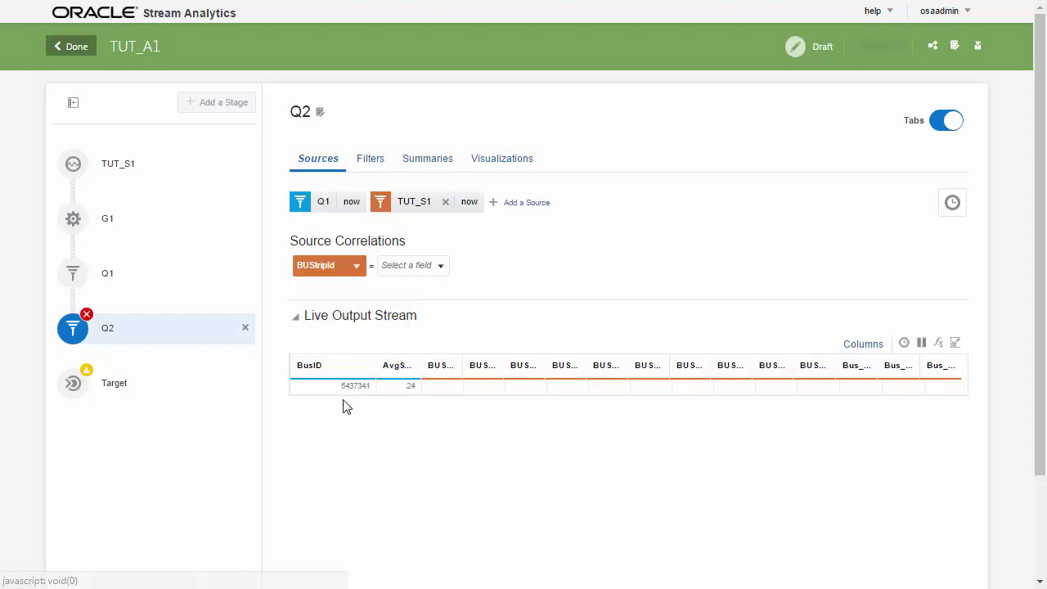
left_click(441, 270)
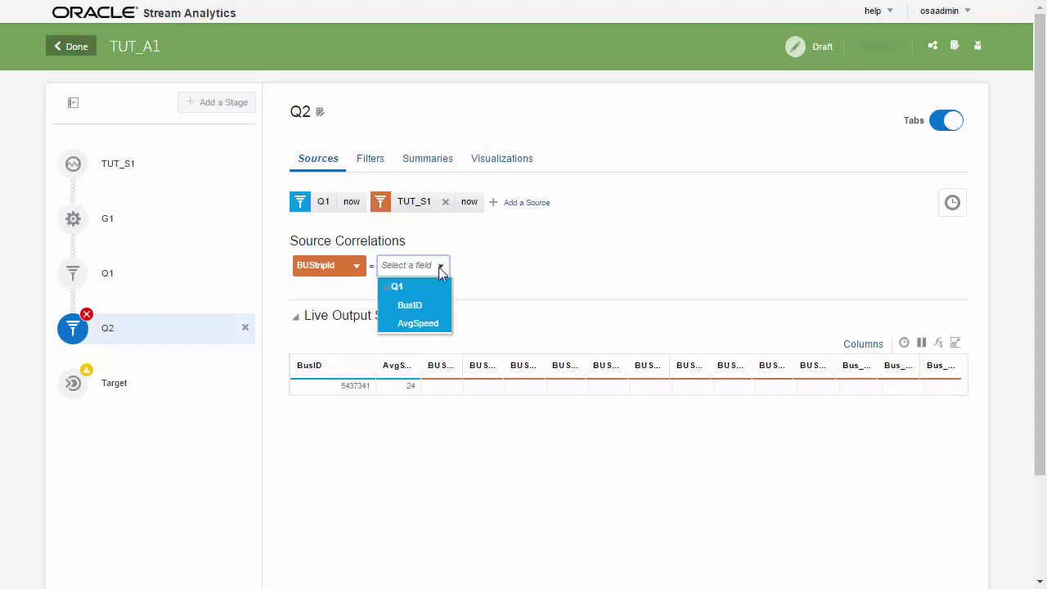
left_click(411, 306)
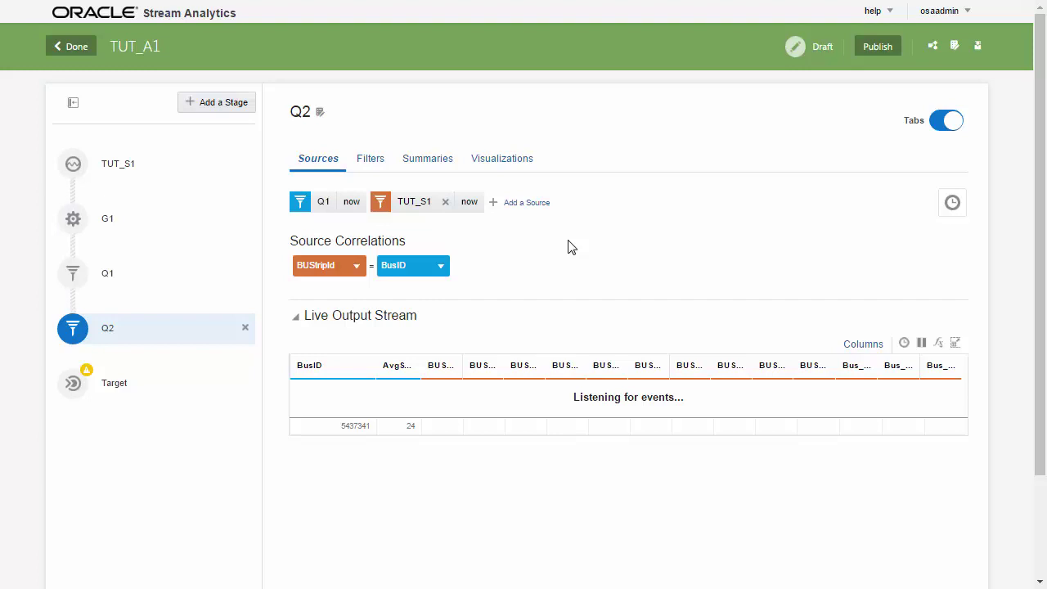
Step: Set the range and evaluation frequency of both Q2 sources, Q1 and TUT_S1, to 10 seconds
left_click(952, 204)
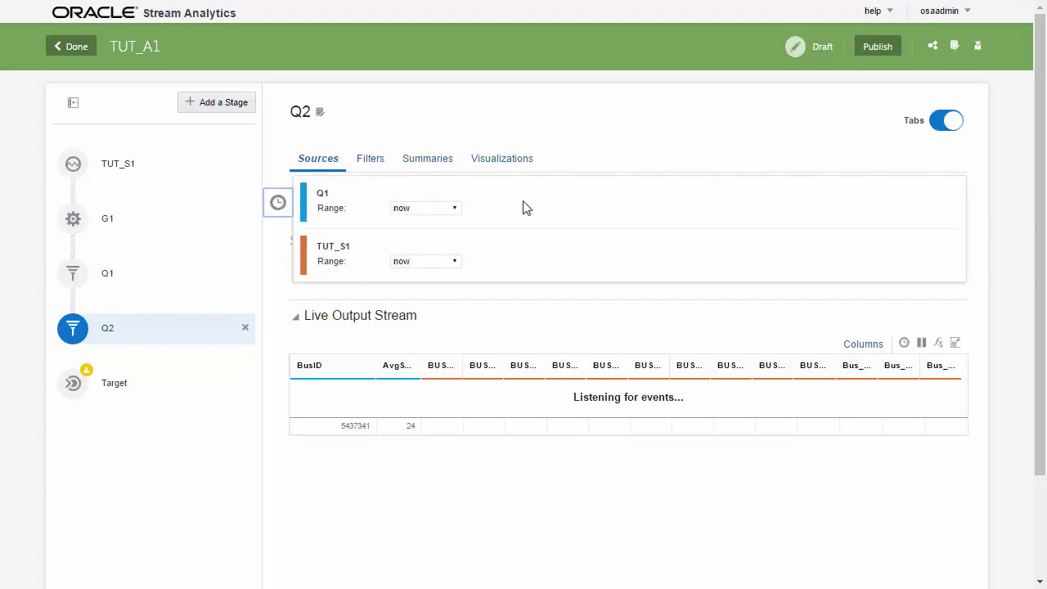
left_click(455, 209)
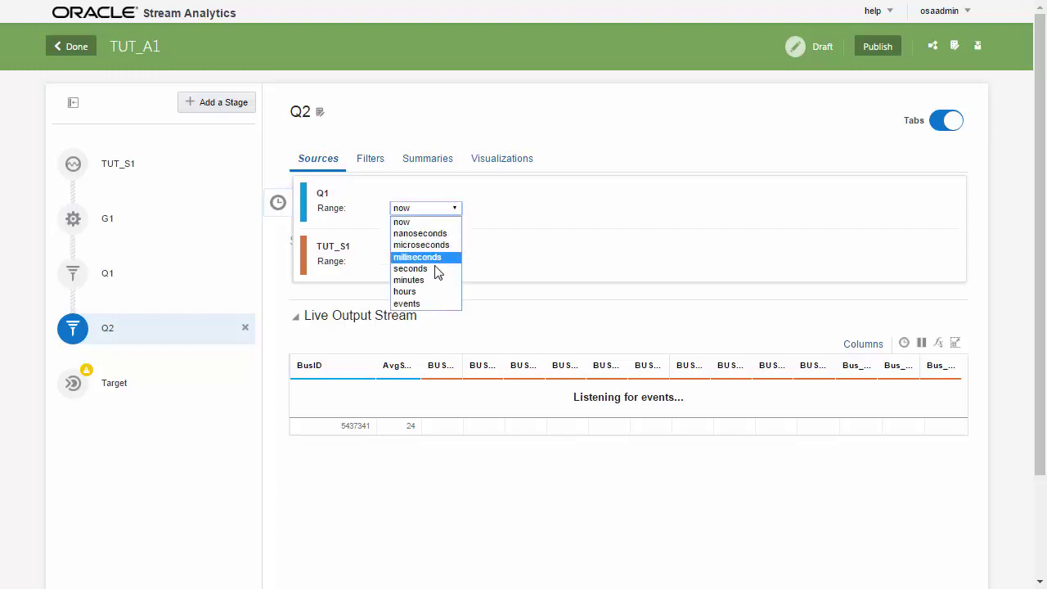
left_click(433, 269)
left_click(383, 207)
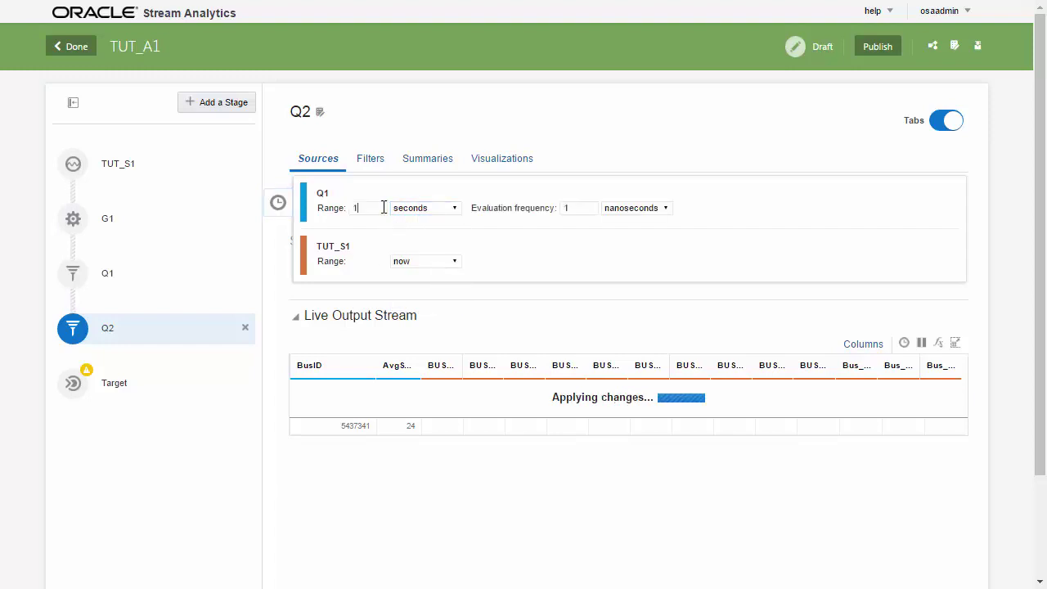
type("0")
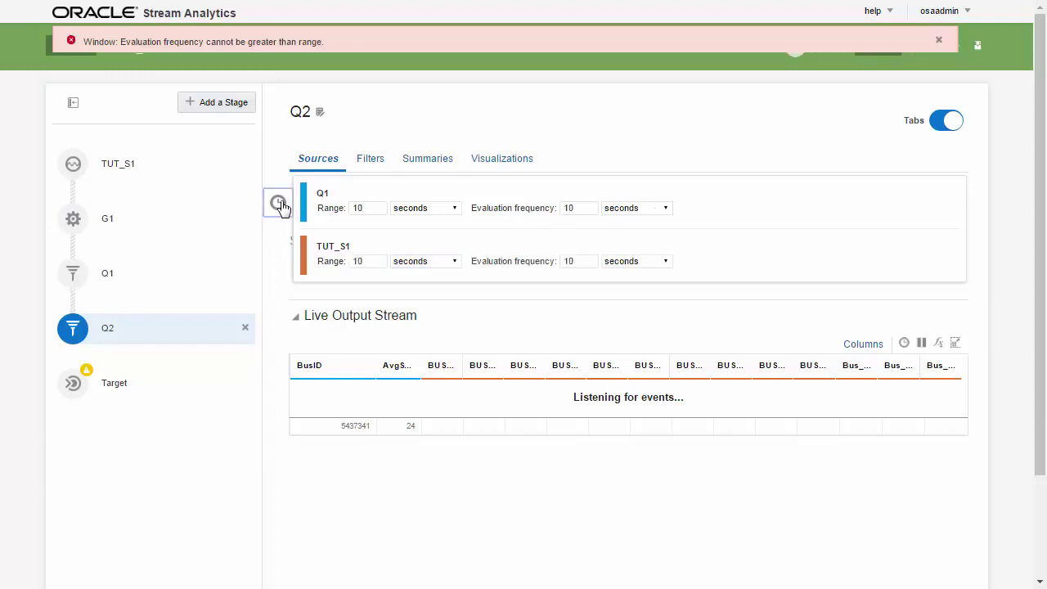
left_click(279, 203)
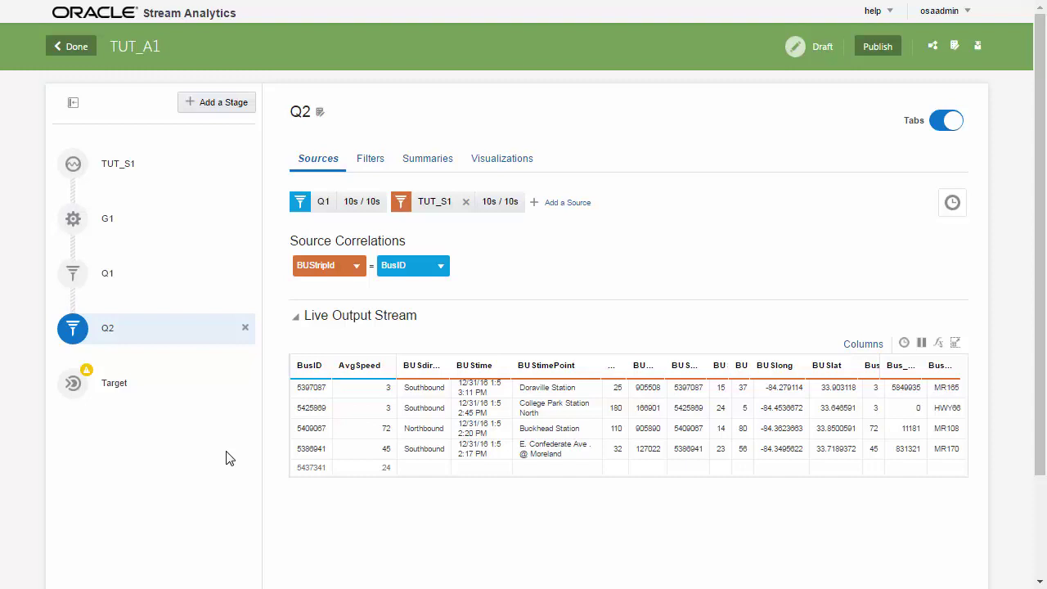
Step: Remove the duplicate BUStripId and Bus_Speed columns from Q2's output
right_click(685, 371)
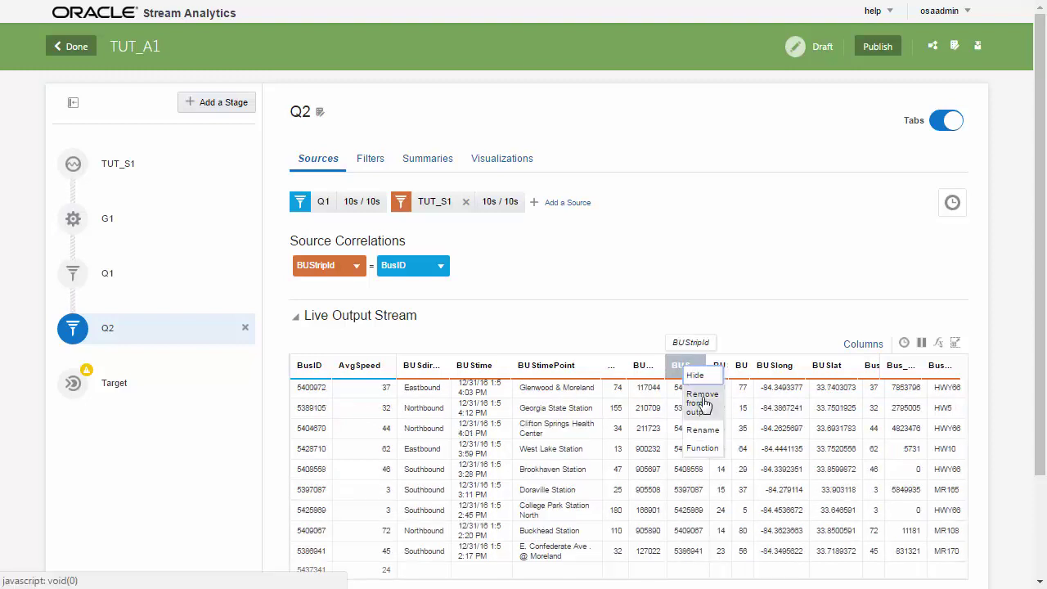
left_click(702, 402)
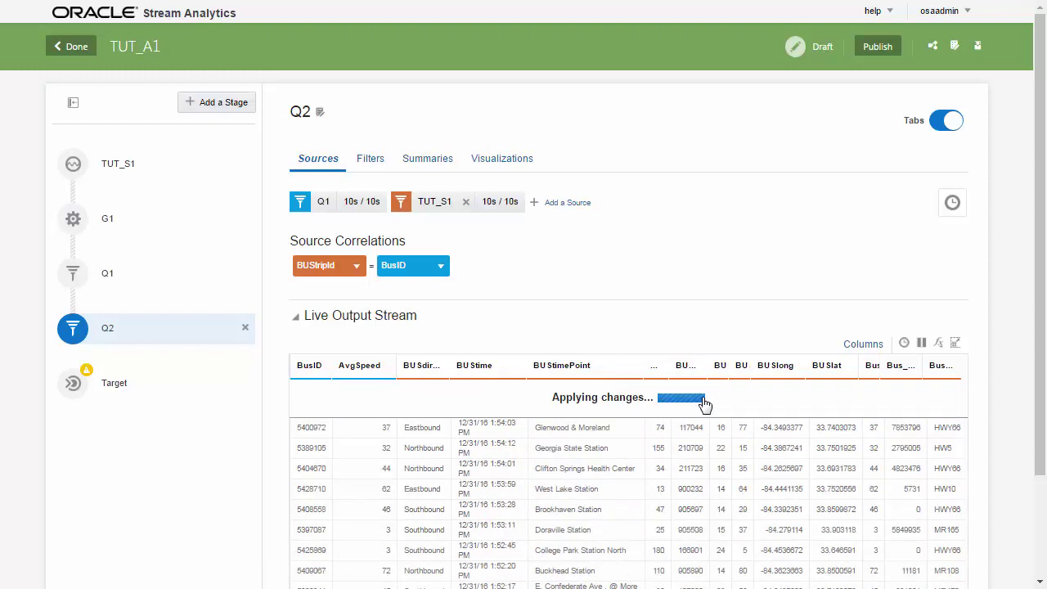
right_click(872, 365)
left_click(887, 406)
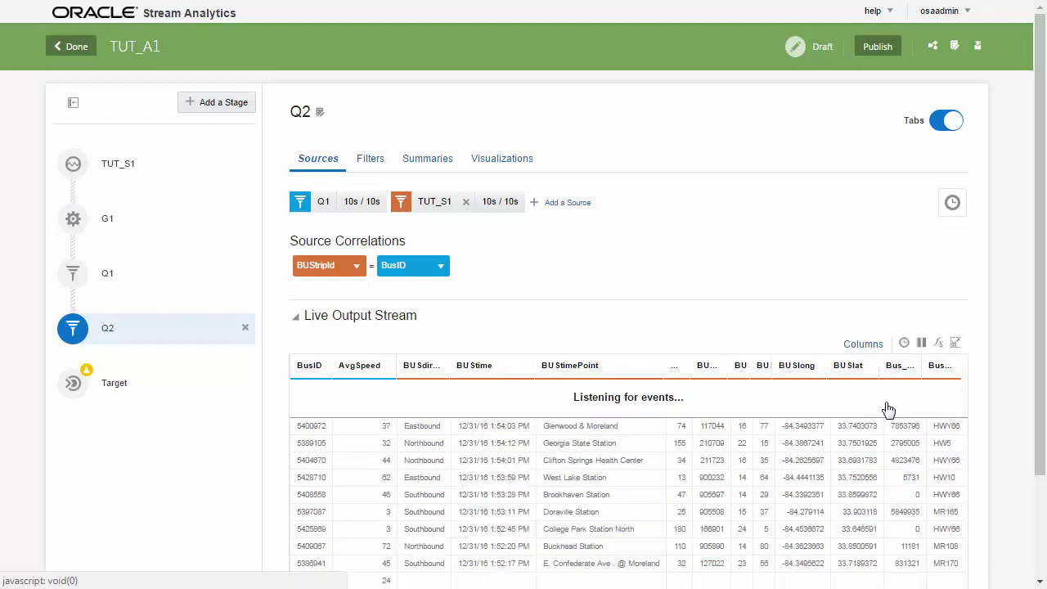
Step: Add a calculated column with the constant NO_VIOLATION to Q2's output and name it VIOLATION
left_click(939, 344)
type("NO_VIOLATION")
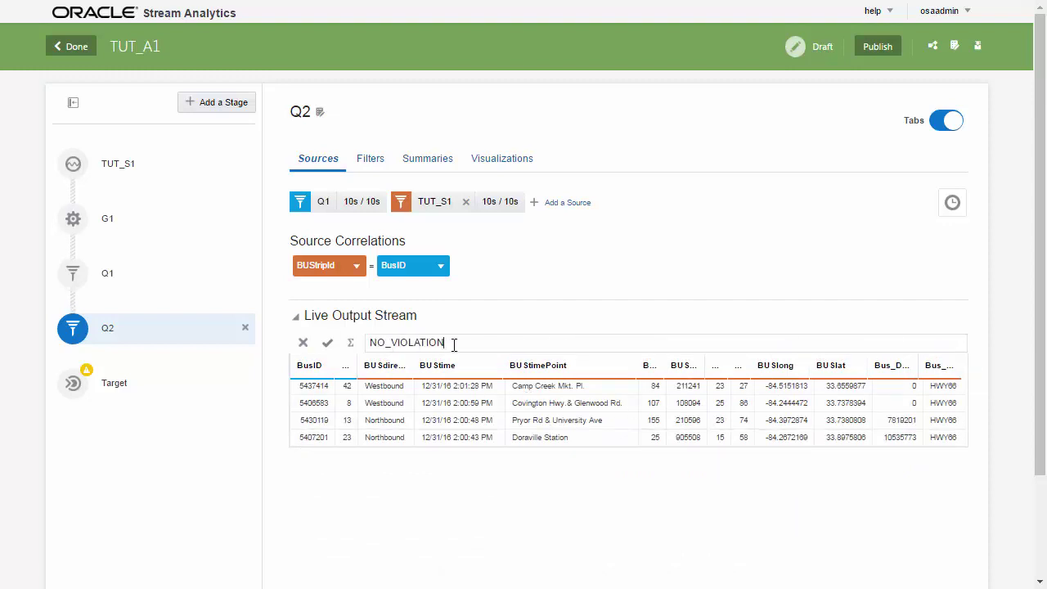
left_click(327, 343)
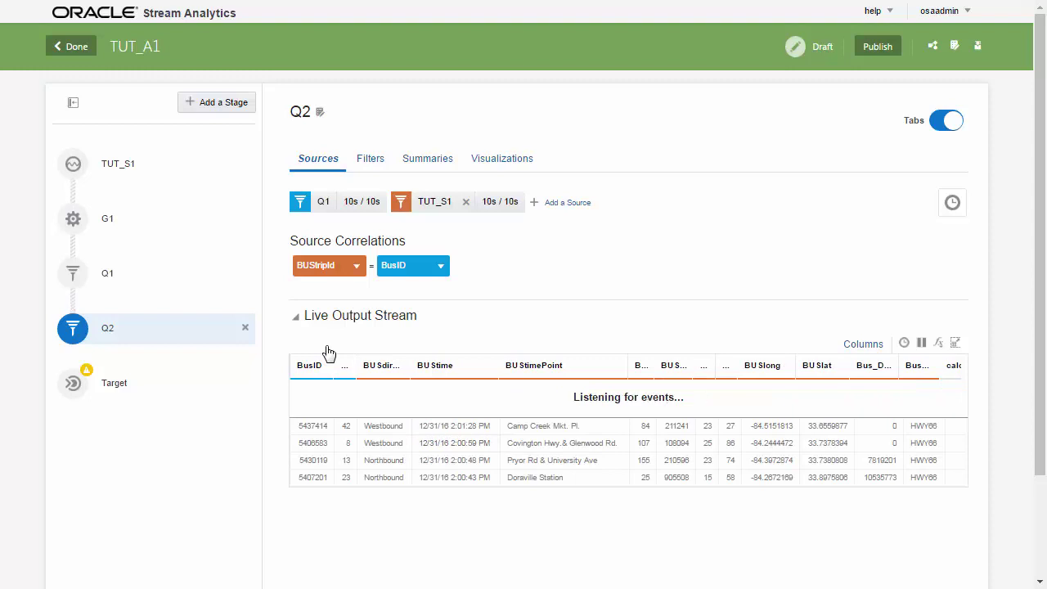
double_click(917, 365)
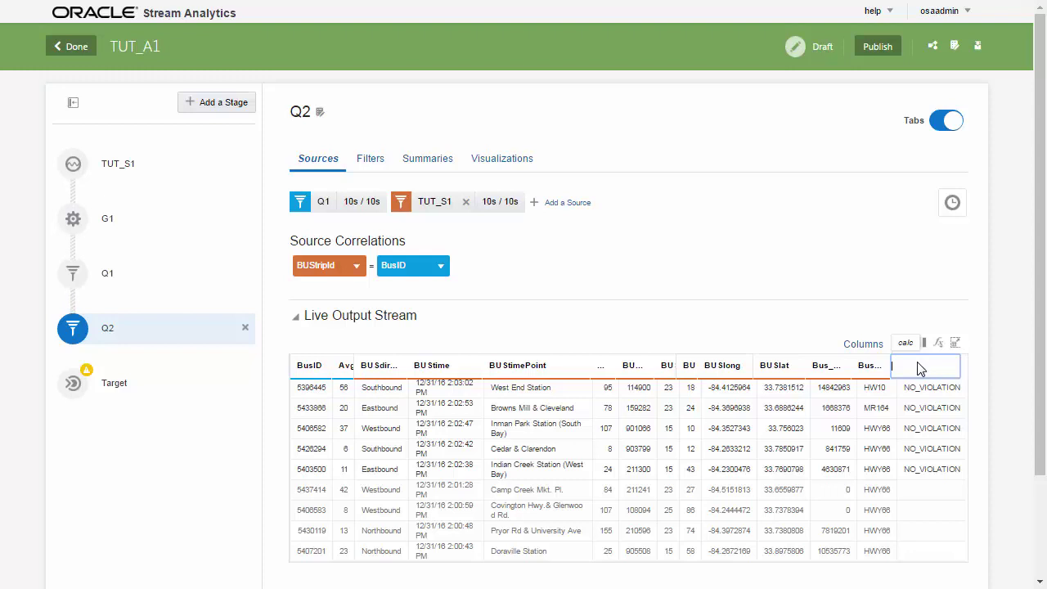
type("VIOLATION")
key("Return")
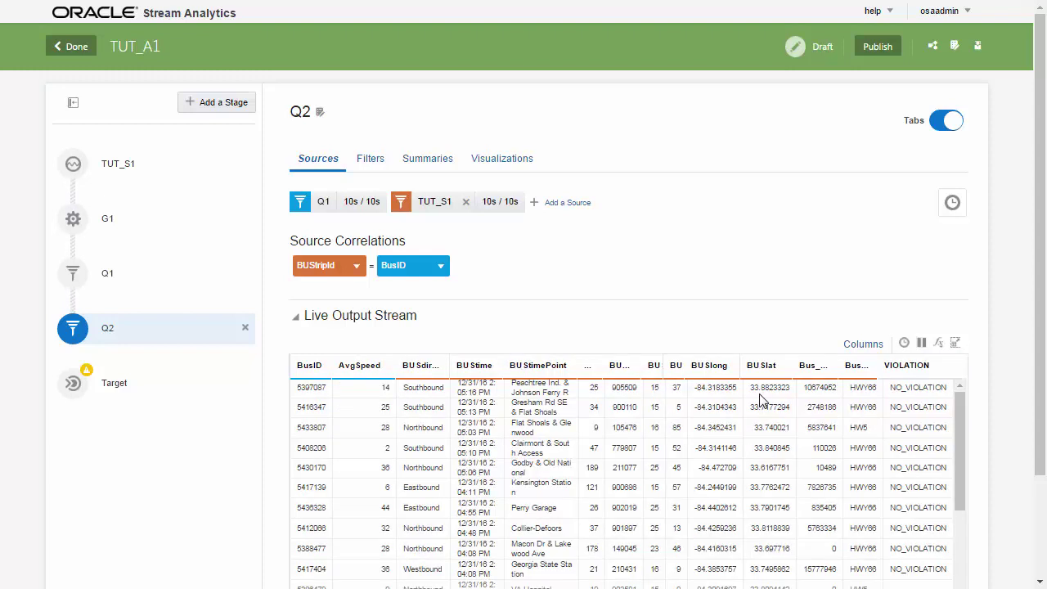
Step: Add a rule stage after Q2, named R1, with the description "Determine Violation Speeds for the Vehicles"
left_click(204, 105)
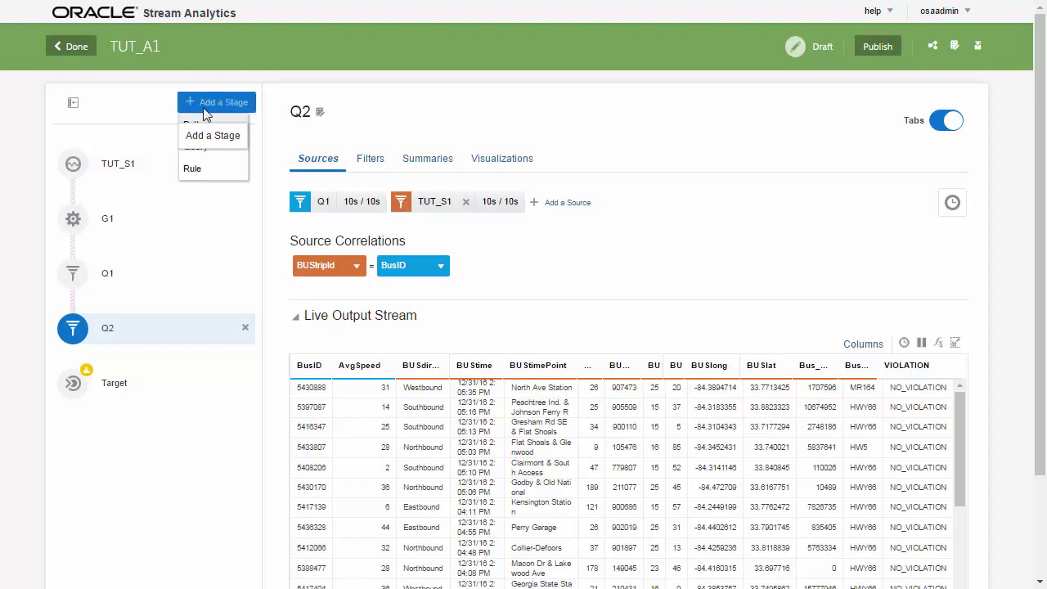
left_click(193, 170)
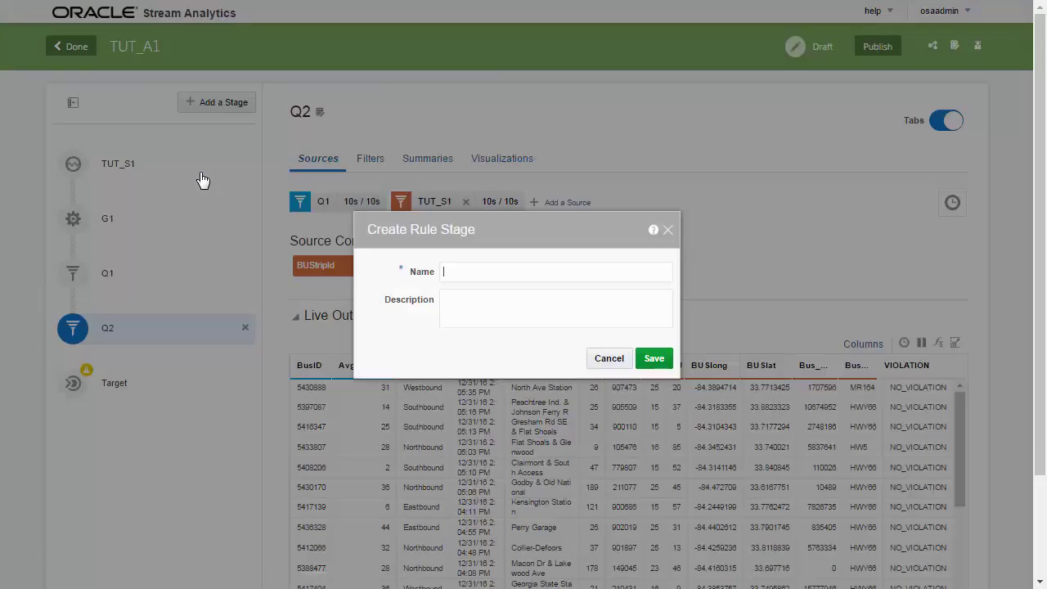
type("R1")
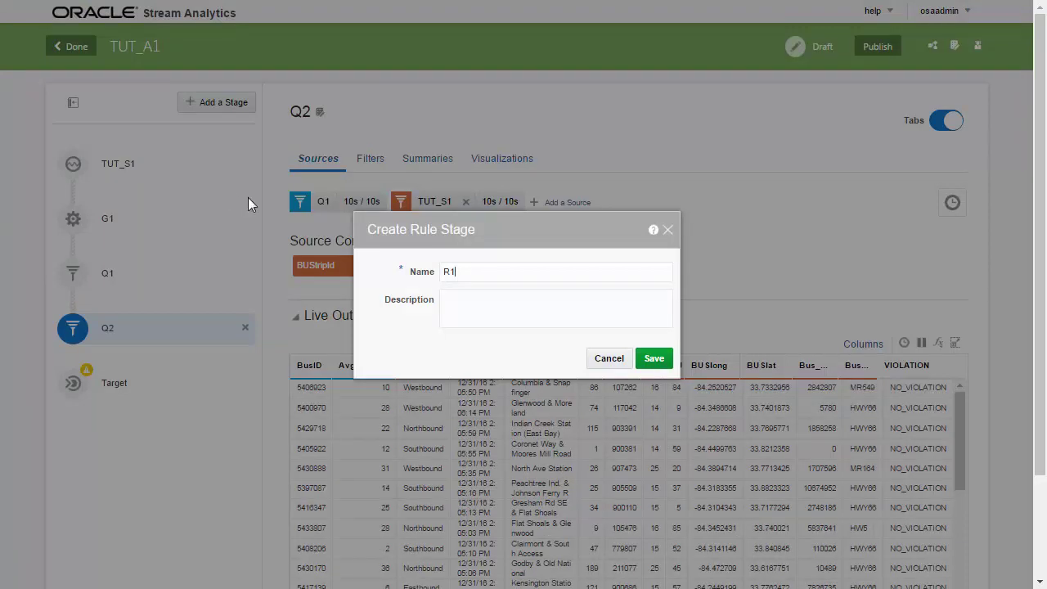
left_click(443, 300)
type("Determine Violation Speeds")
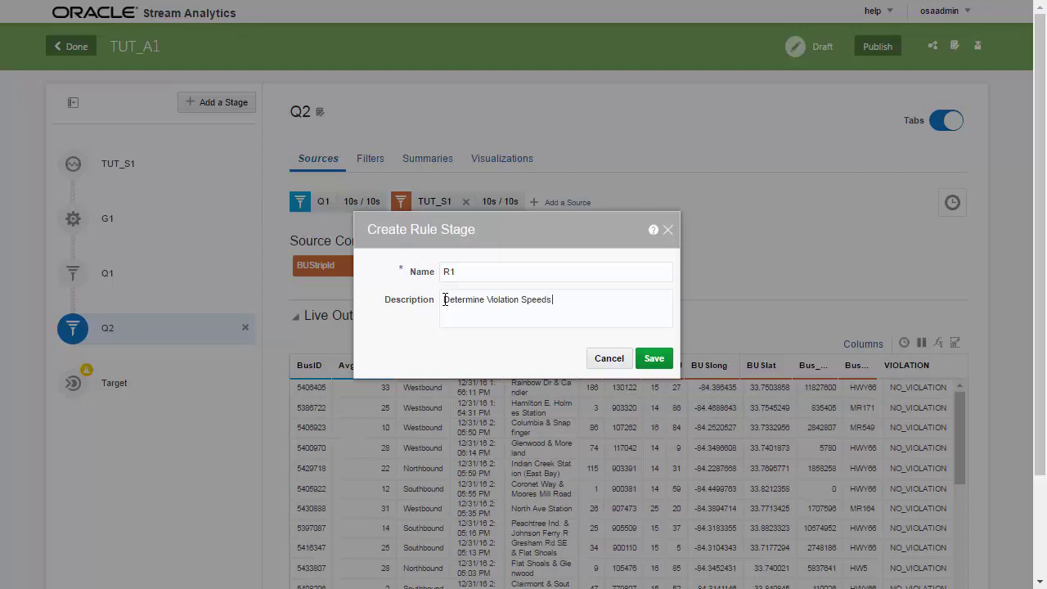
type(" for the Vehicles")
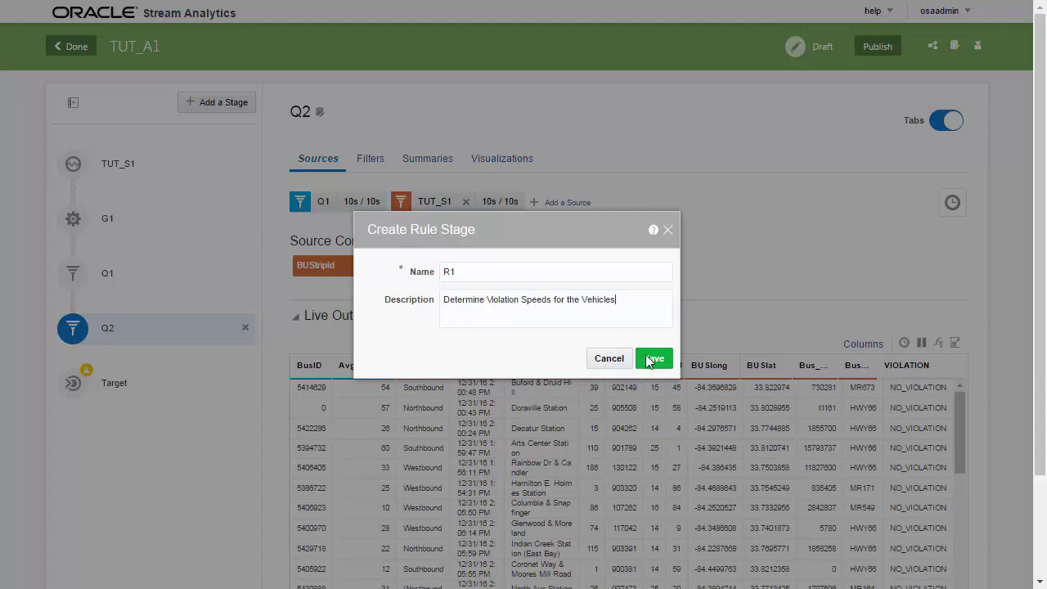
left_click(654, 358)
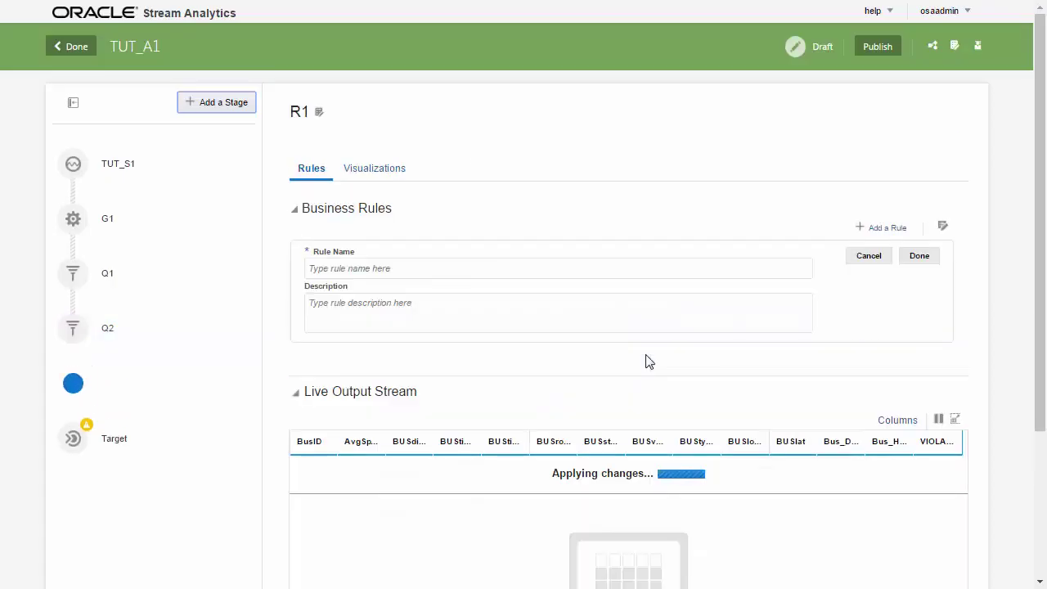
Step: Create a rule in R1 named DFLT_HWY with the description "Ensure all Highways have a name value"
left_click(431, 269)
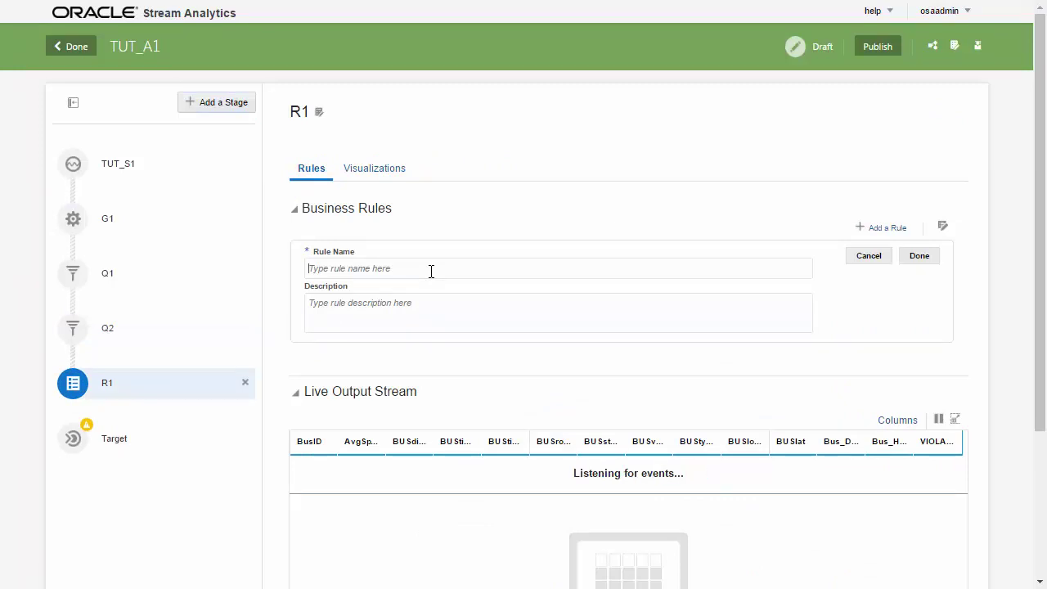
type("DF")
type("LT_HWY")
type("Ensure all")
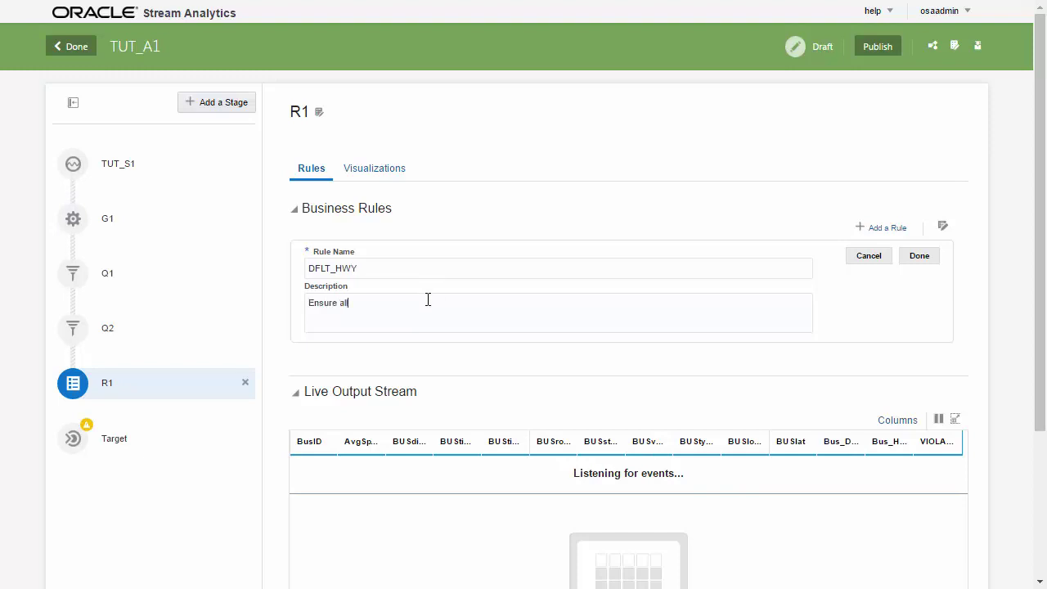
type(" Highways have a name value")
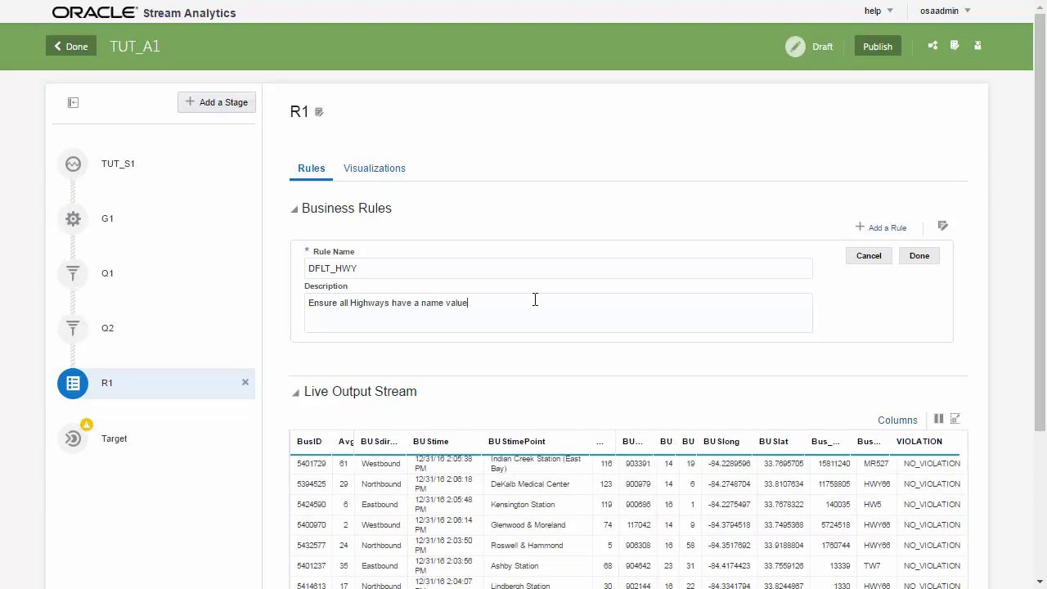
left_click(923, 260)
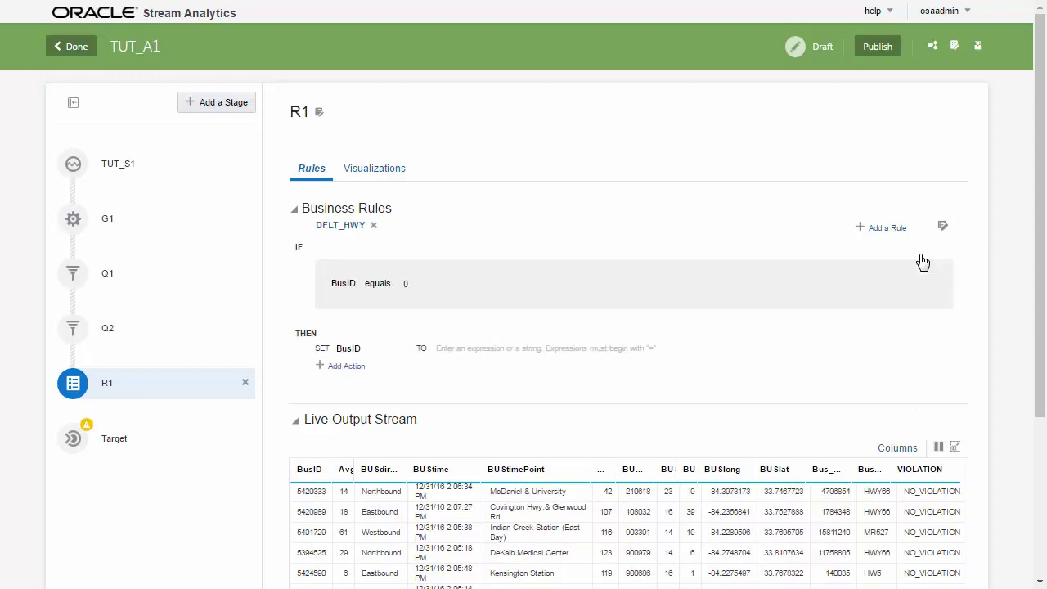
Step: Set the DFLT_HWY rule's condition to Bus_Hwy equals (case sensitive) an empty text value
left_click(347, 282)
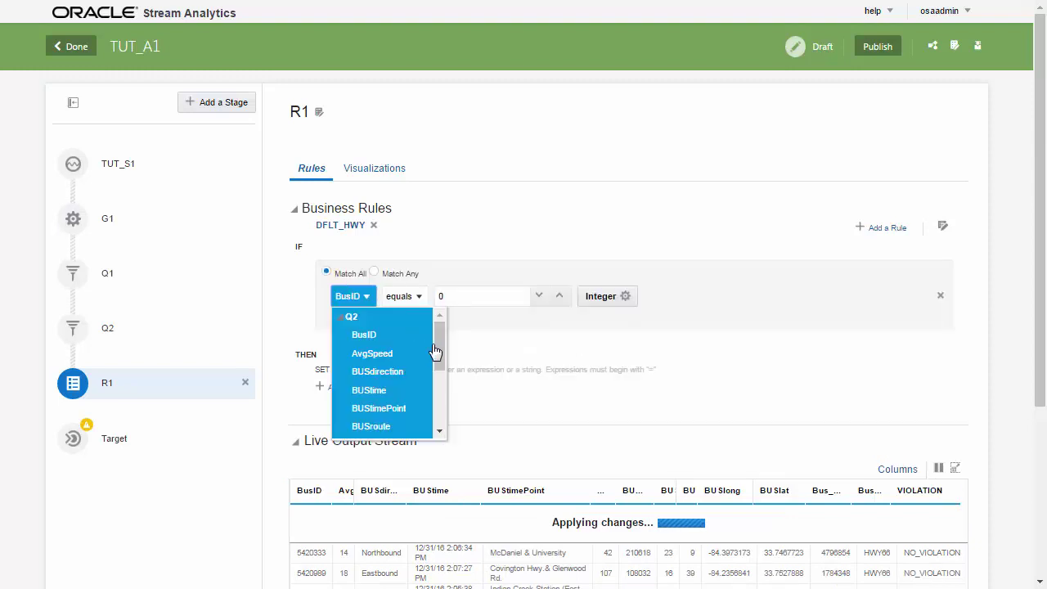
left_click_drag(440, 342, 440, 422)
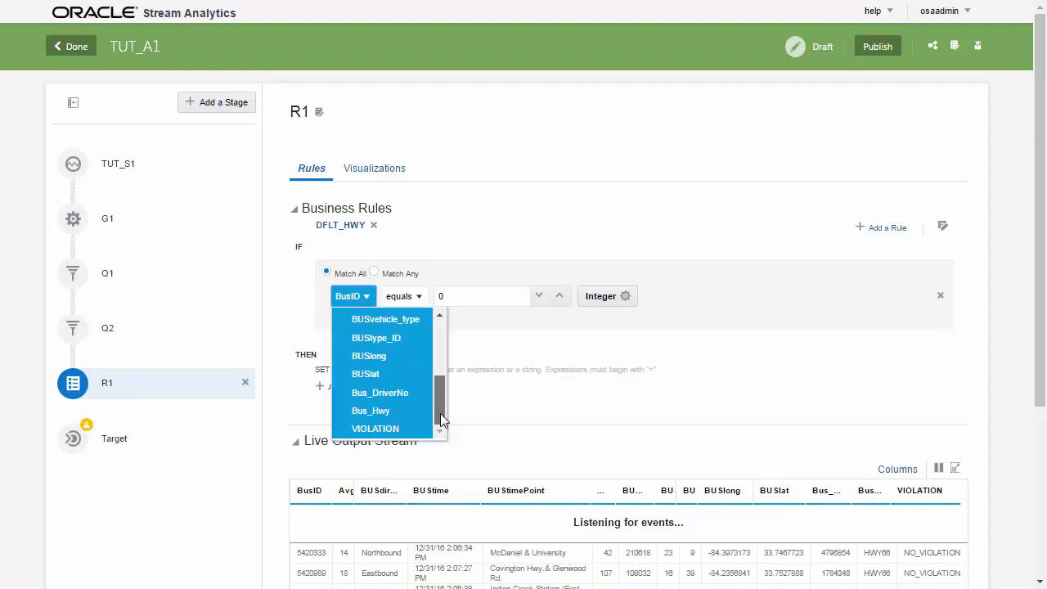
left_click(388, 413)
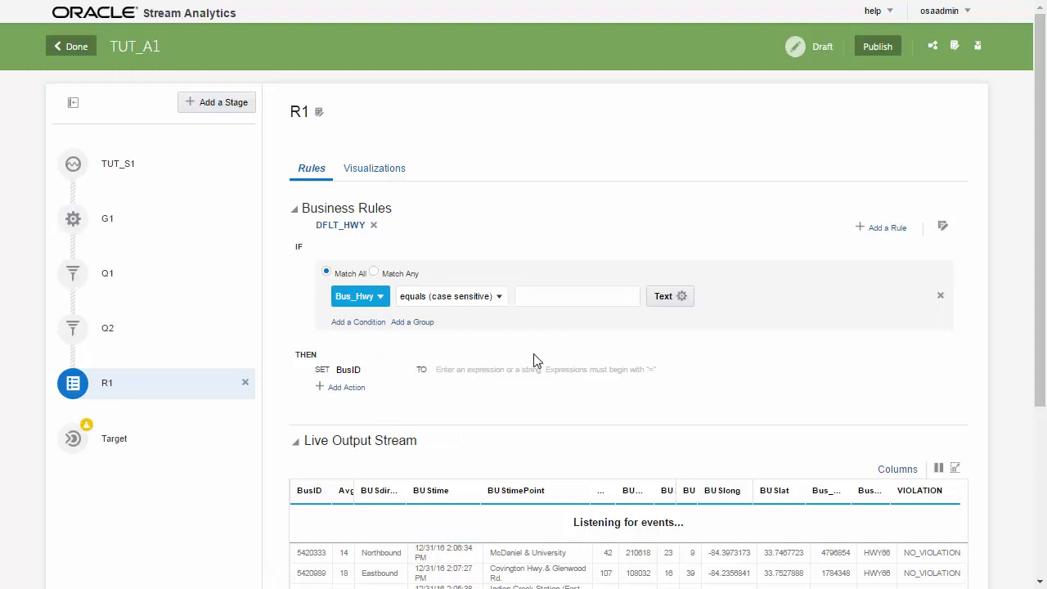
left_click(568, 296)
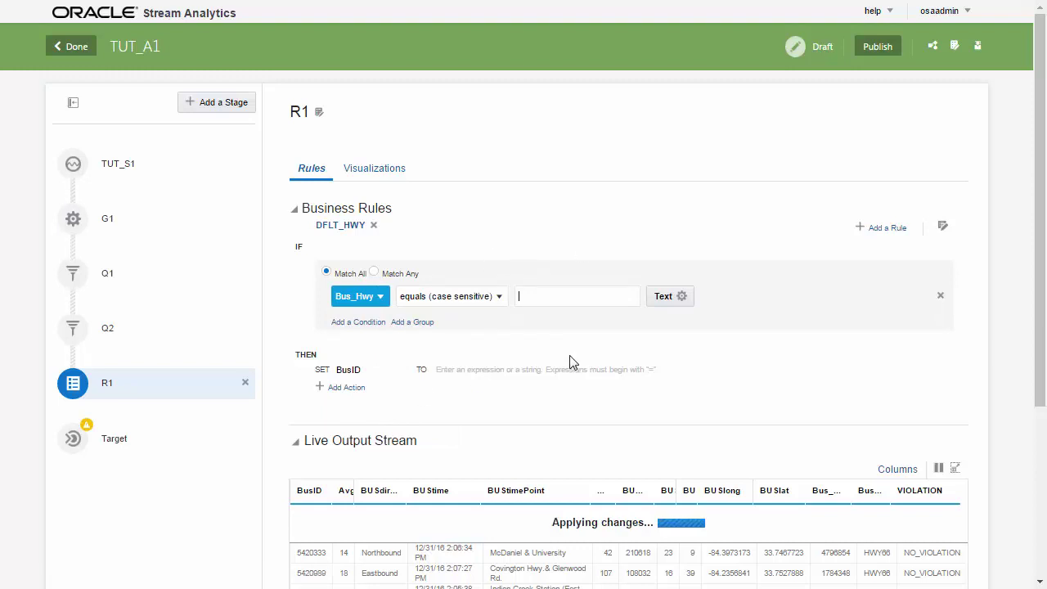
Step: Set the DFLT_HWY rule's action to assign the expression ="UNKNOWN" to Bus_Hwy
left_click(355, 370)
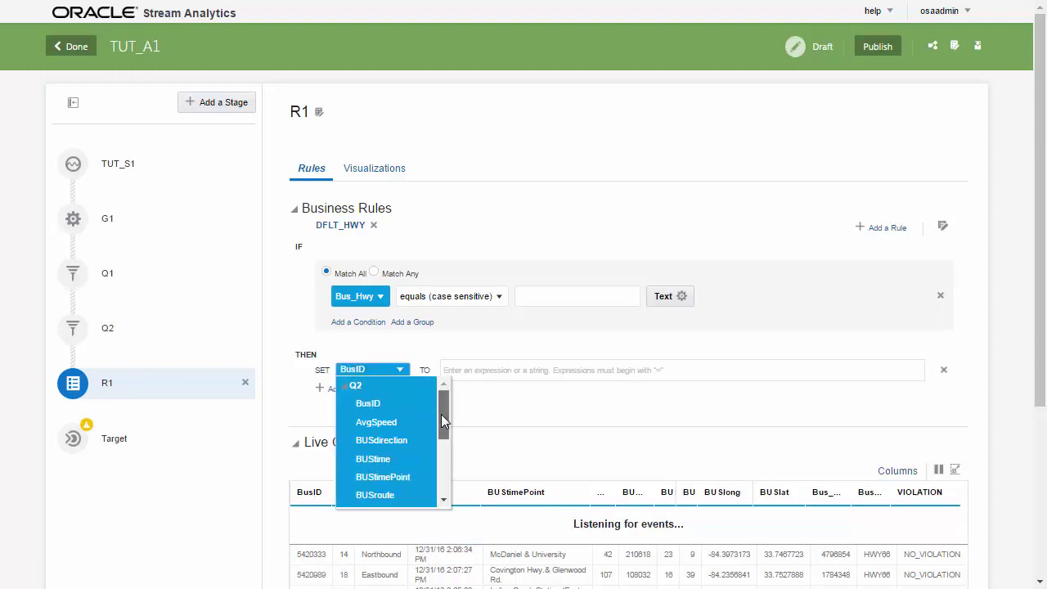
left_click_drag(442, 419, 442, 474)
left_click(389, 480)
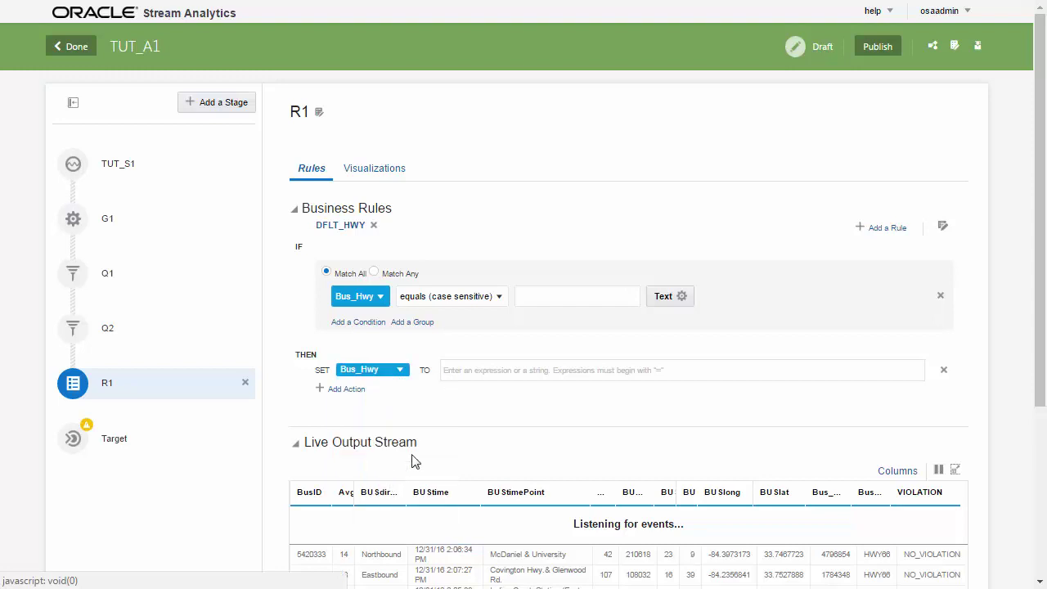
left_click(462, 375)
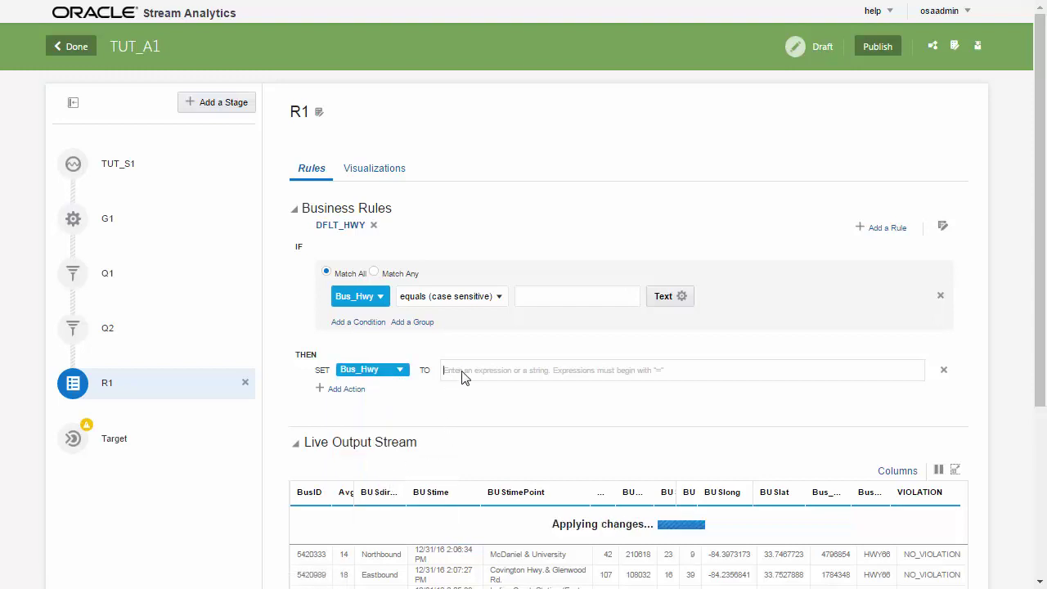
type("=")
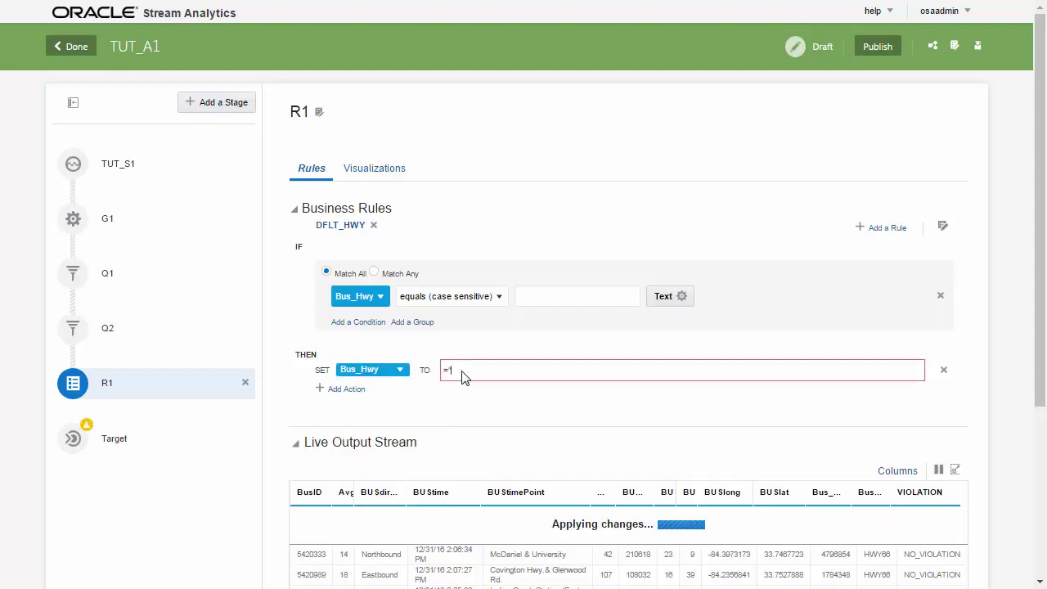
type("'UNKNOW")
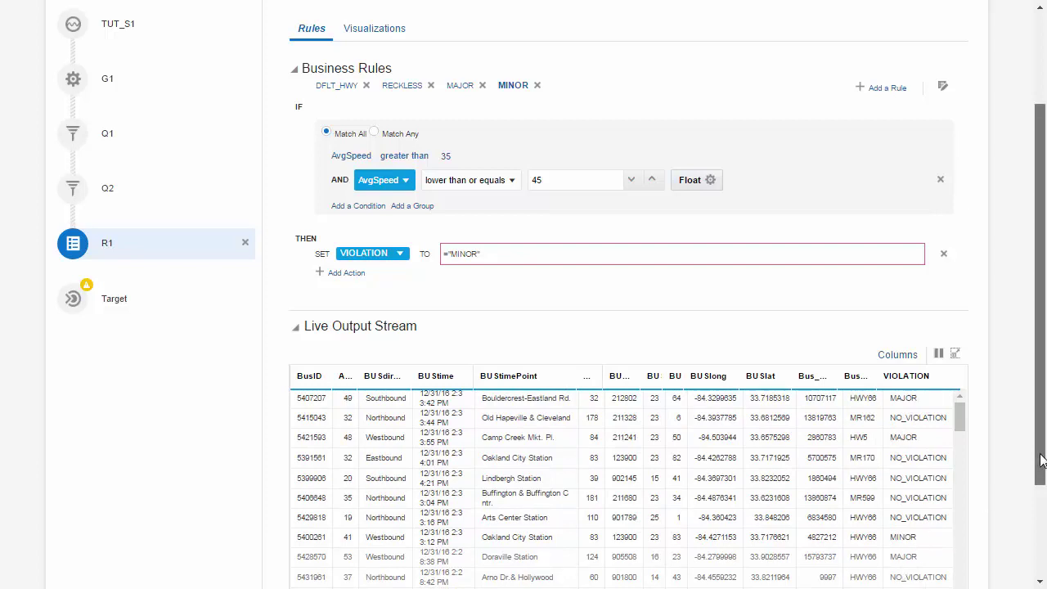
Step: Review the conditions and actions of the DFLT_HWY, RECKLESS, MAJOR and MINOR rules in R1
scroll(1029, 360, "up", 3)
left_click(342, 227)
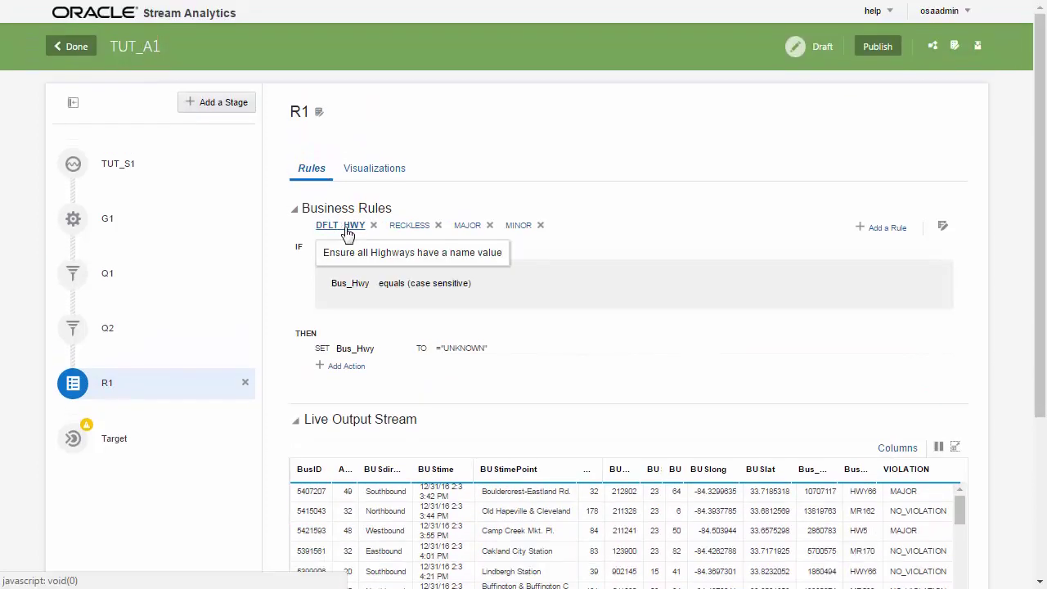
left_click(400, 228)
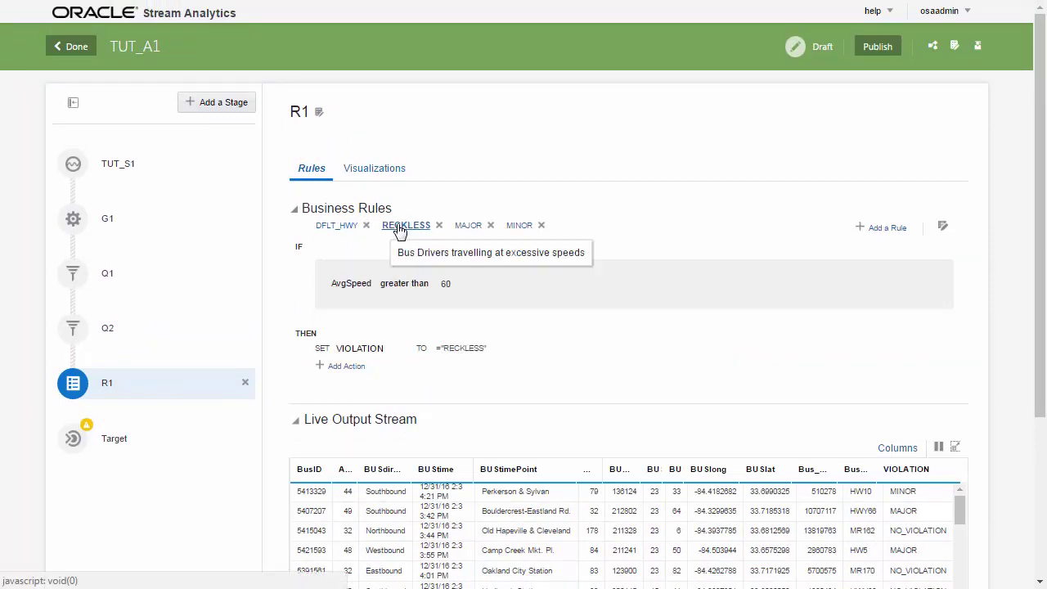
left_click(467, 228)
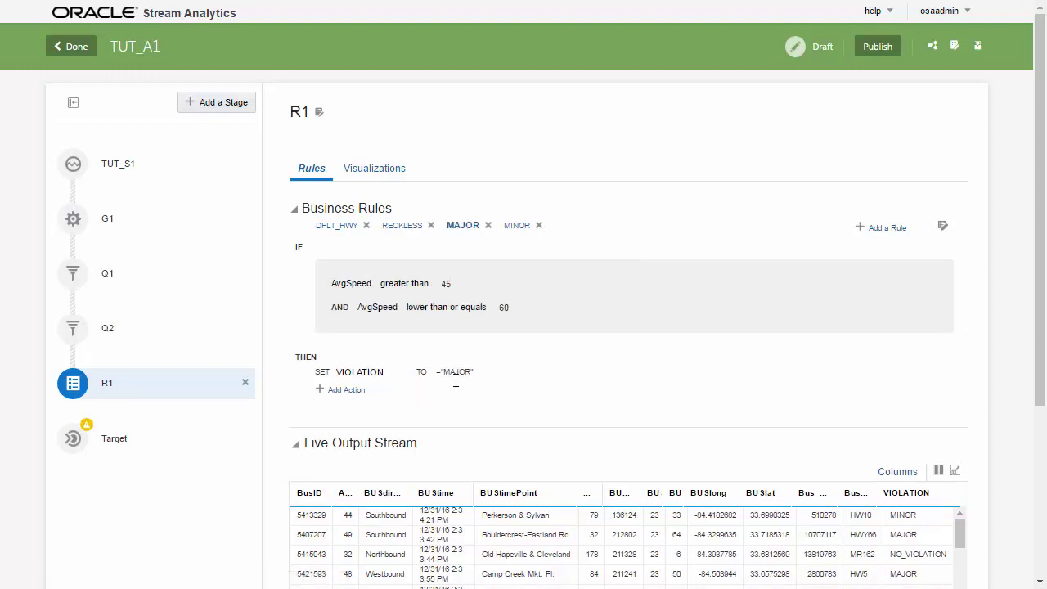
left_click(515, 225)
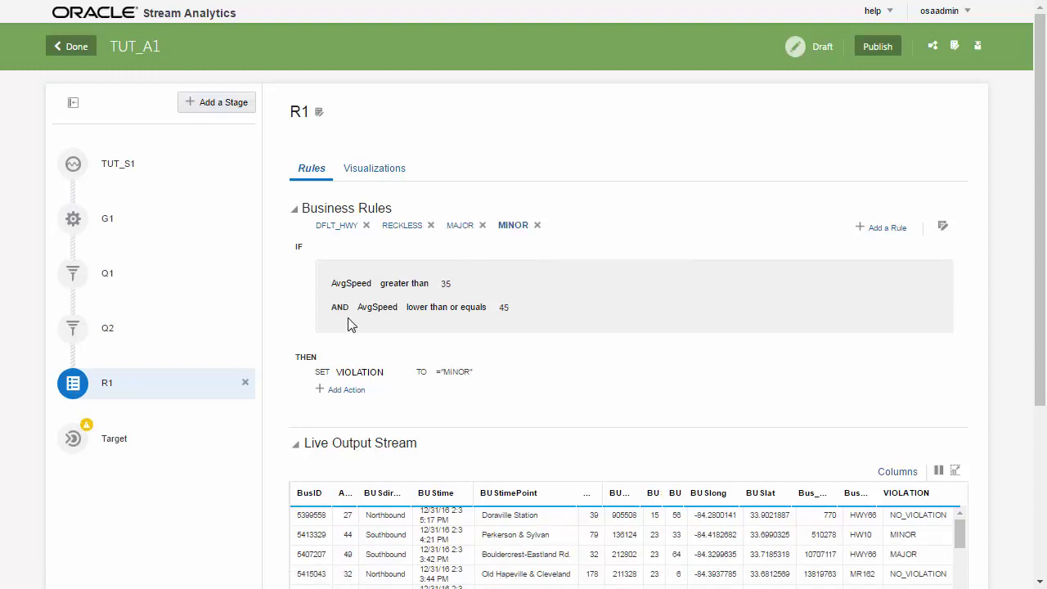
Step: Add a query stage after R1, named Q4, with the description "Add context from the Database for the Driver"
left_click(216, 102)
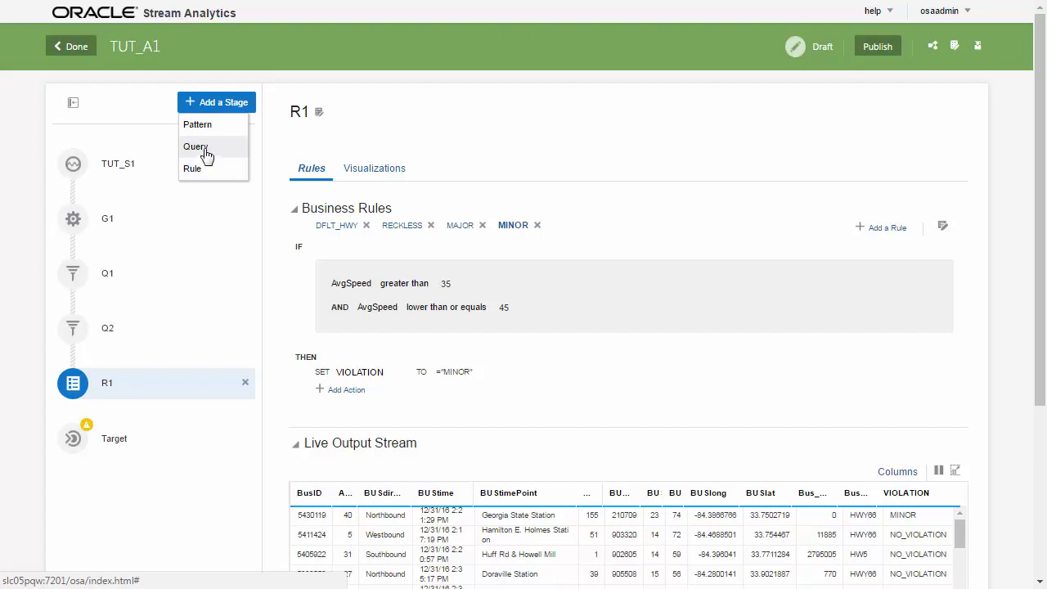
left_click(205, 150)
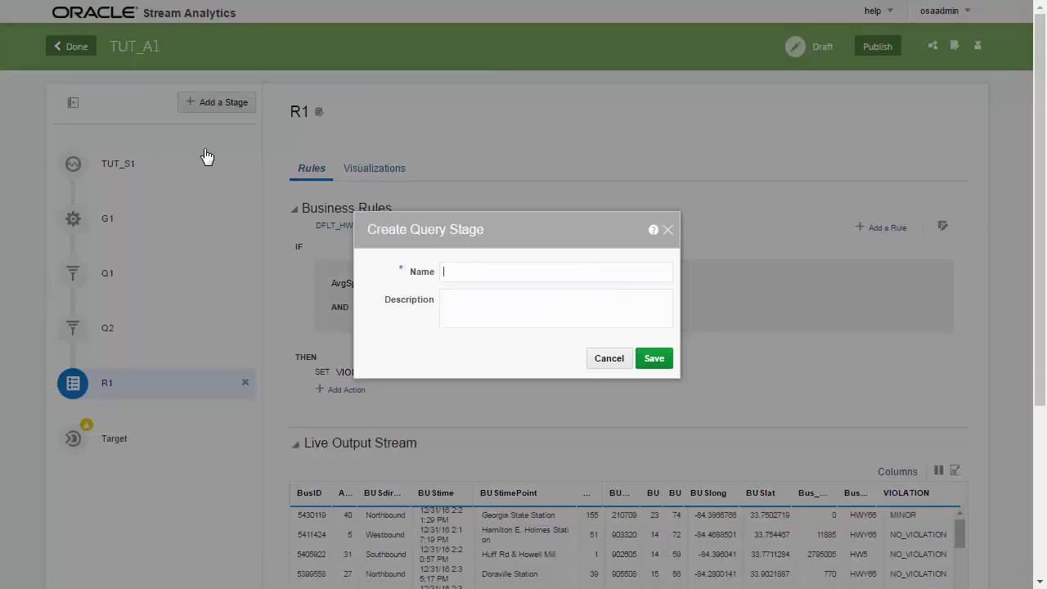
left_click(456, 301)
type("Add context")
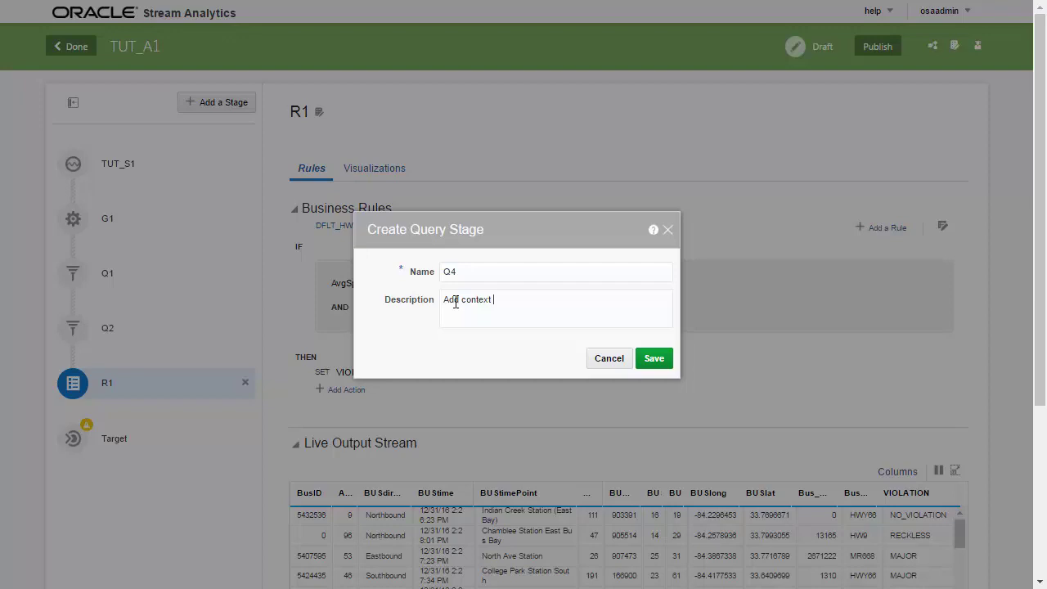
type(" from the Database for the Driver")
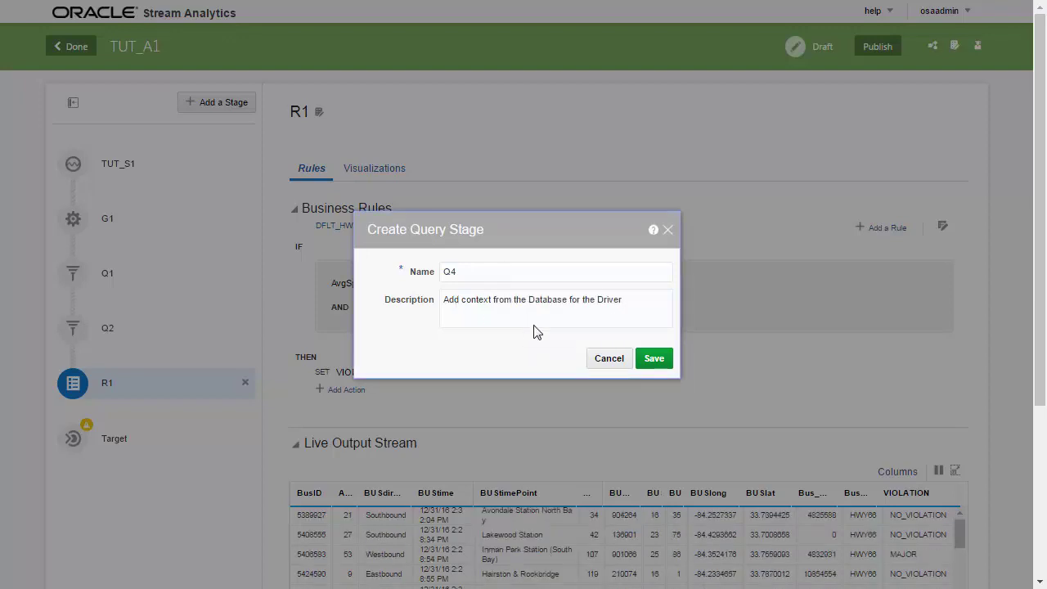
left_click(655, 359)
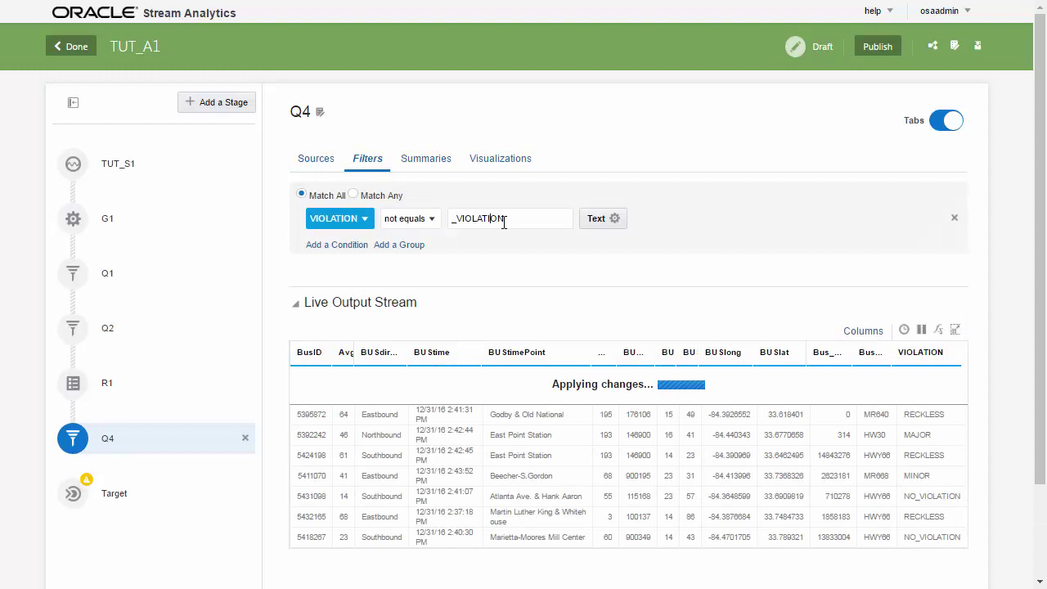
Step: Complete Q4's filter value so the condition reads VIOLATION not equals NO_VIOLATION
key("Home")
type("NO")
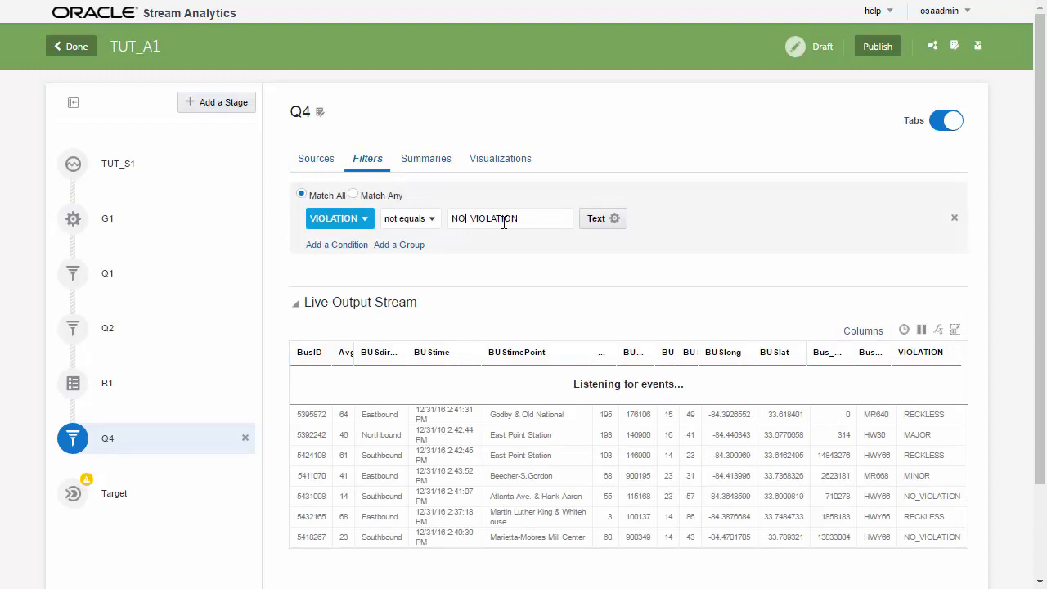
left_click(540, 224)
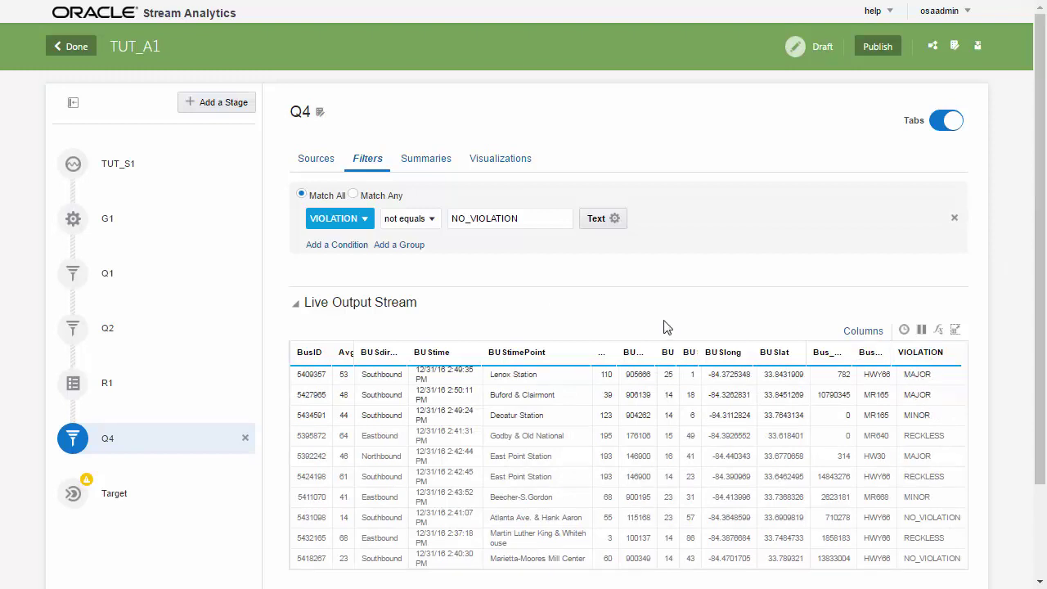
Step: Add TUT_DriverDetails as a second source of the Q4 stage
left_click(315, 162)
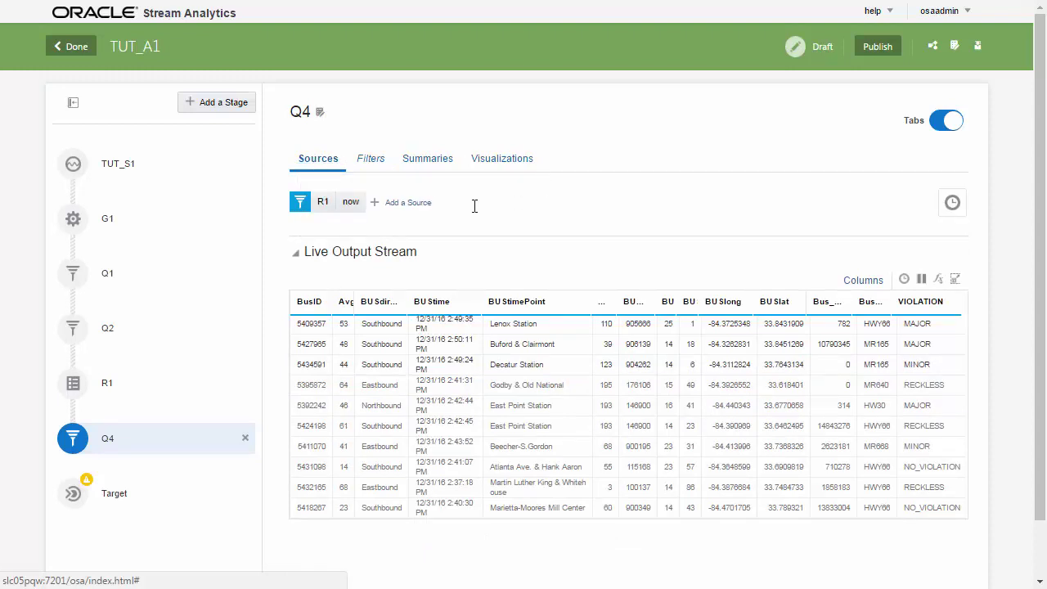
left_click(414, 208)
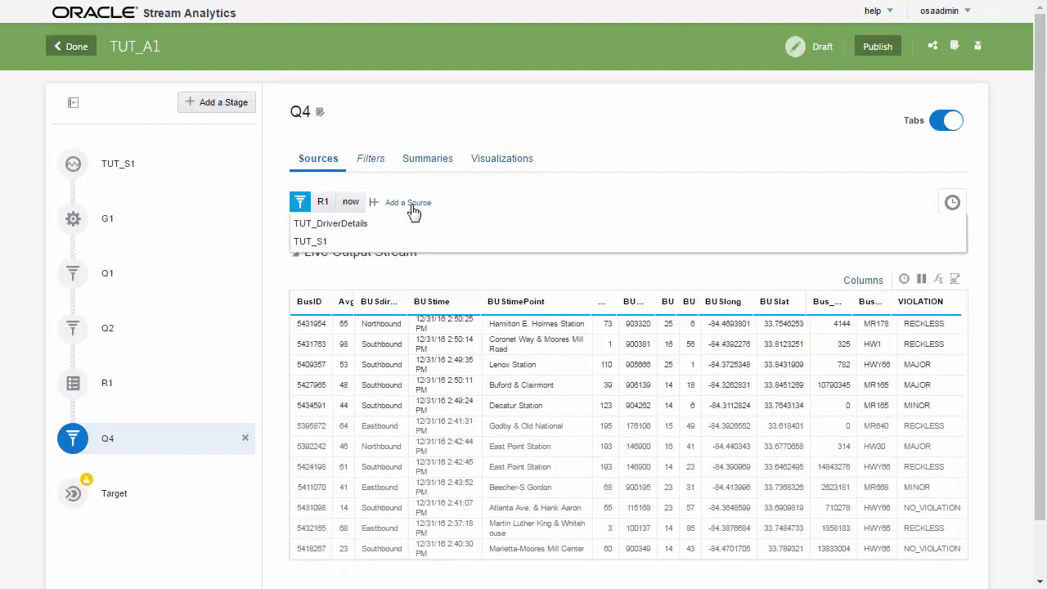
left_click(350, 229)
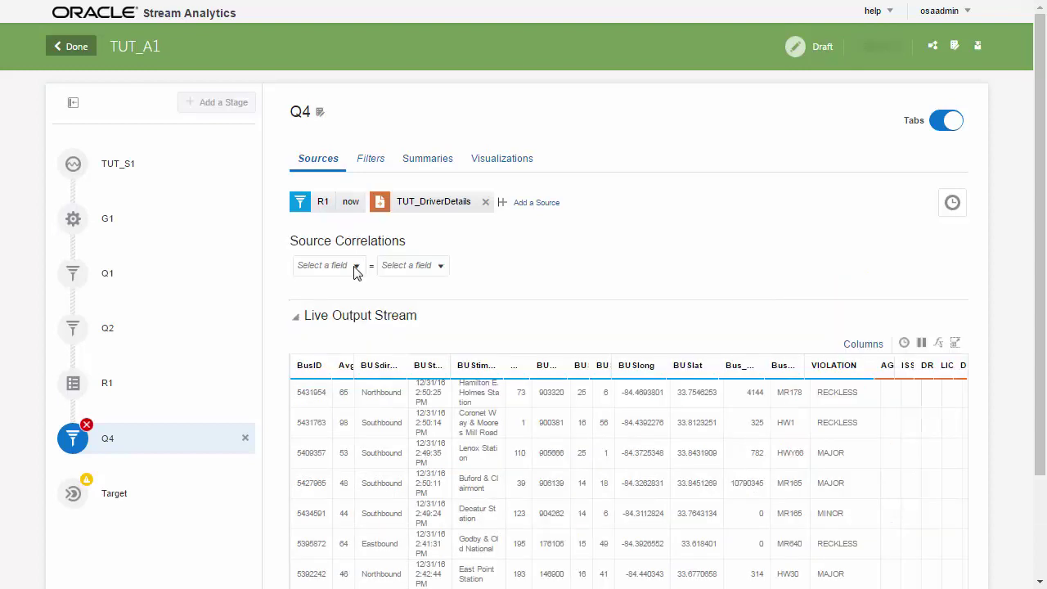
Step: Correlate Q4's sources by matching DRIVER_ID from TUT_DriverDetails with Bus_DriverNo from R1
left_click(356, 267)
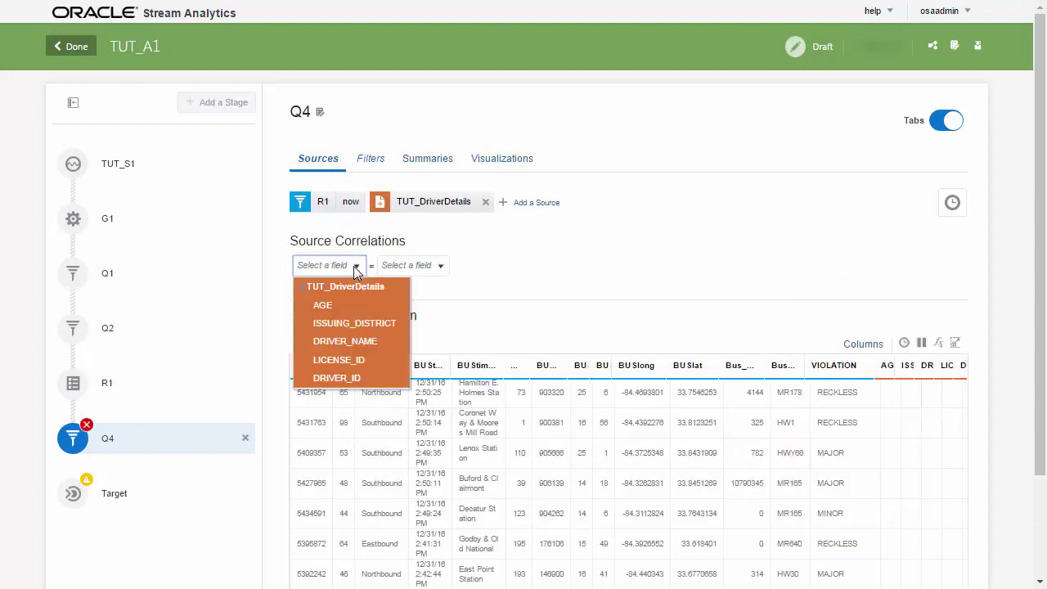
left_click(350, 378)
left_click(418, 265)
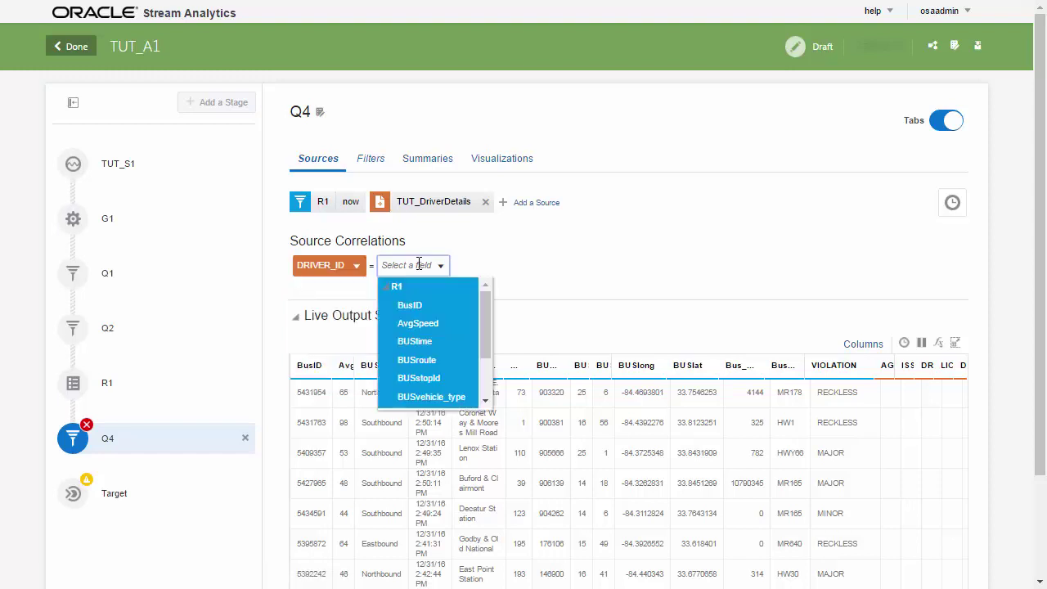
left_click(448, 277)
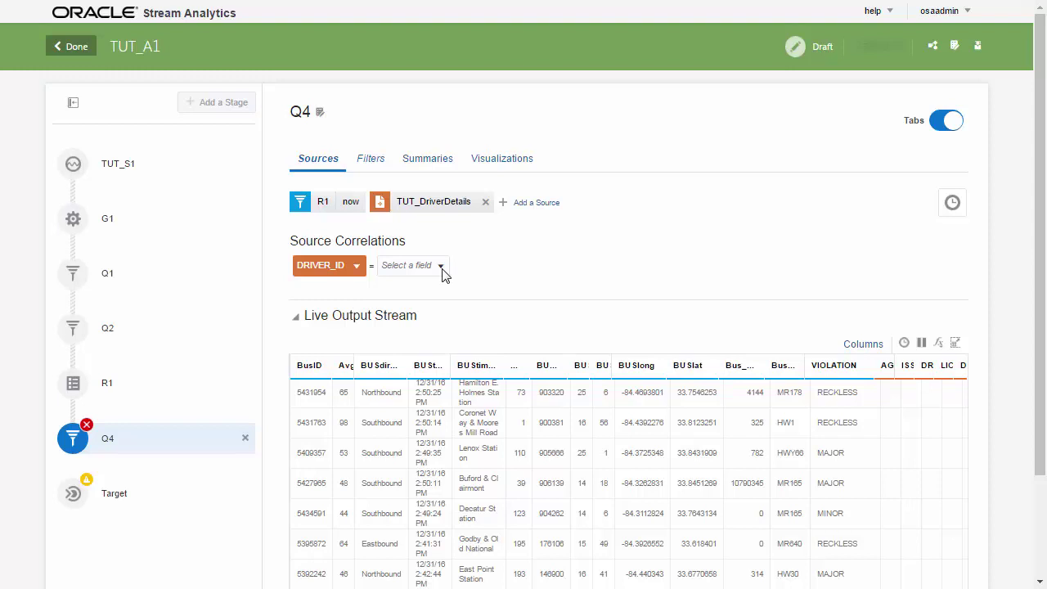
left_click(442, 270)
left_click_drag(483, 304, 485, 355)
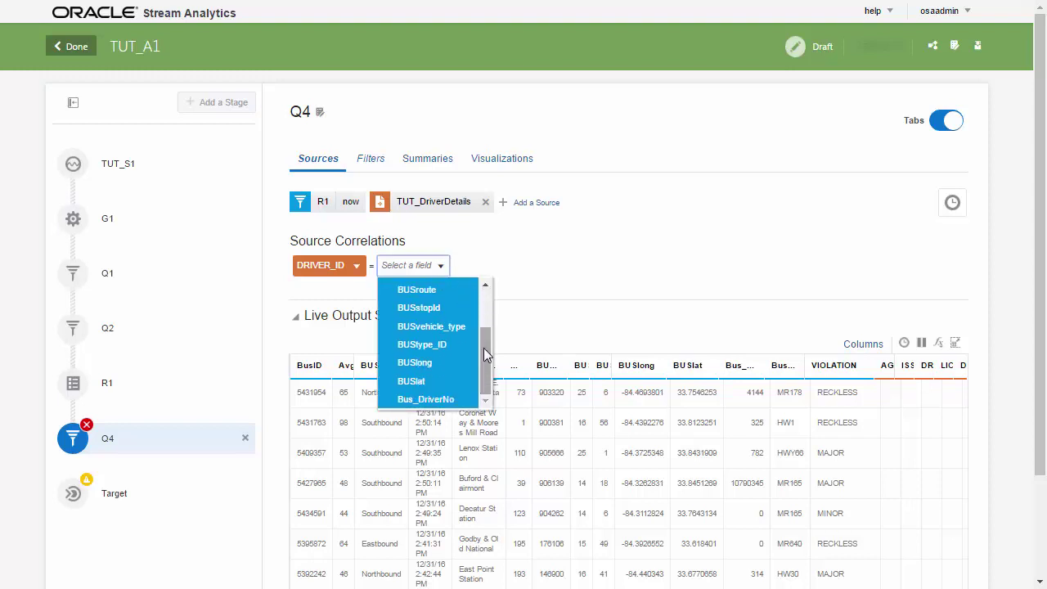
left_click(446, 400)
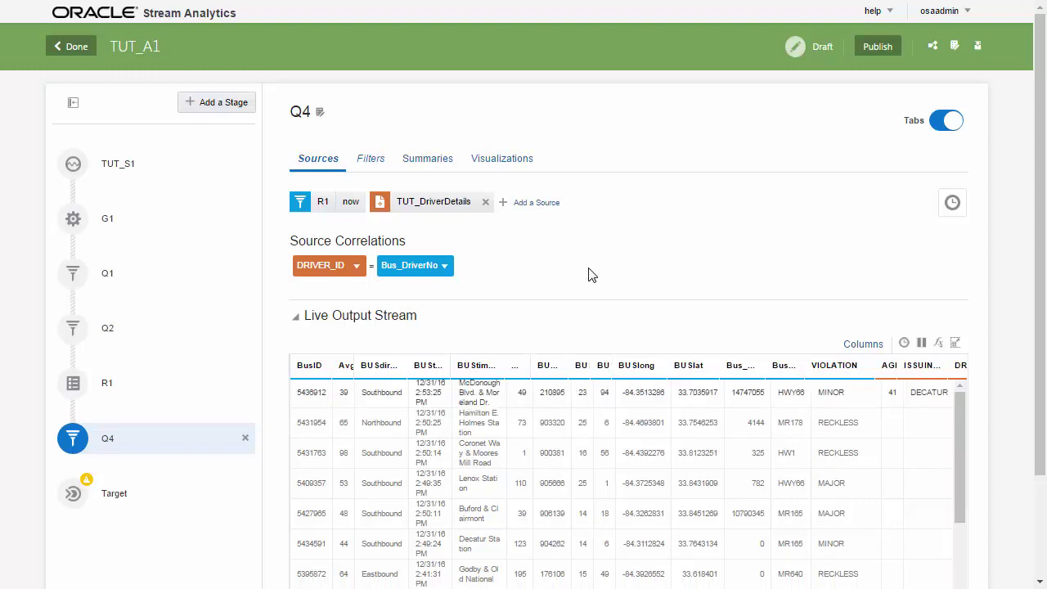
Step: Widen the BUStime and BUStimePoint columns in Q4's live output stream
scroll(591, 275, "down", 2)
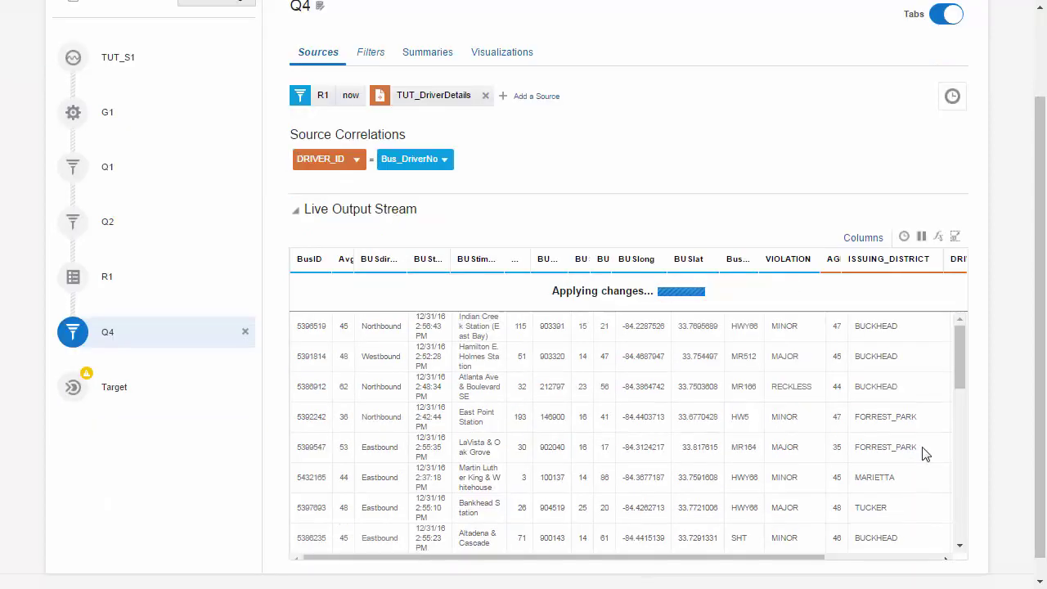
left_click_drag(1043, 422, 1042, 397)
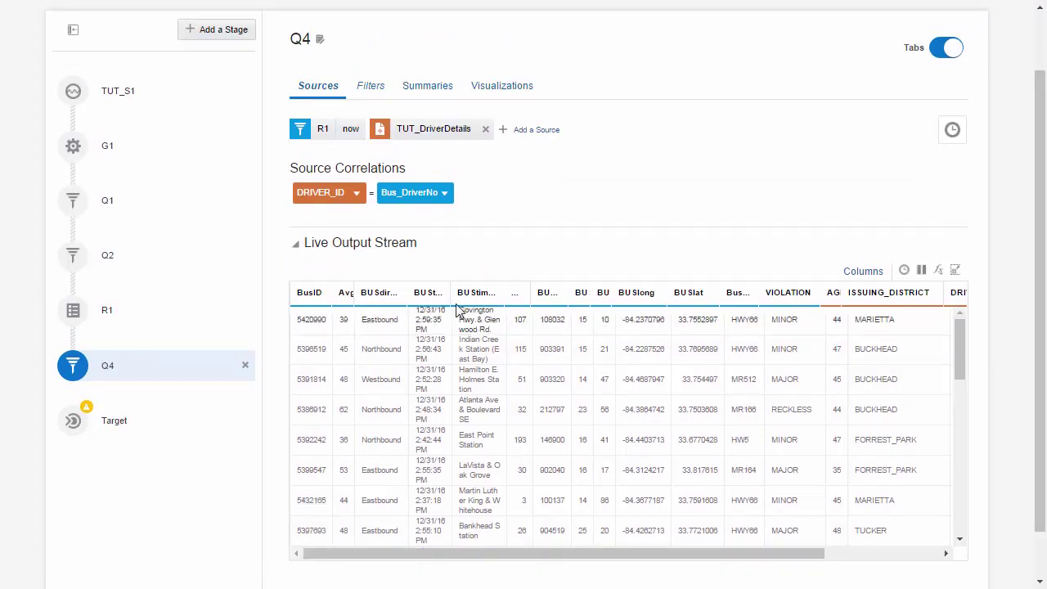
left_click_drag(454, 301, 657, 301)
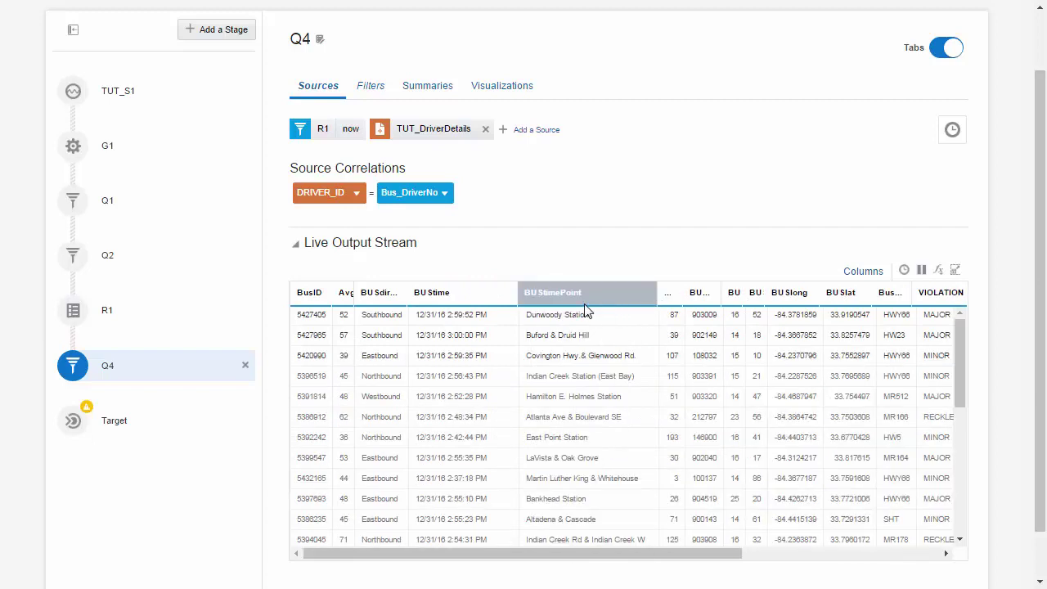
Step: Start a calculated column from BUStime in Q4's output and insert the string conversion function into its expression
left_click(444, 296)
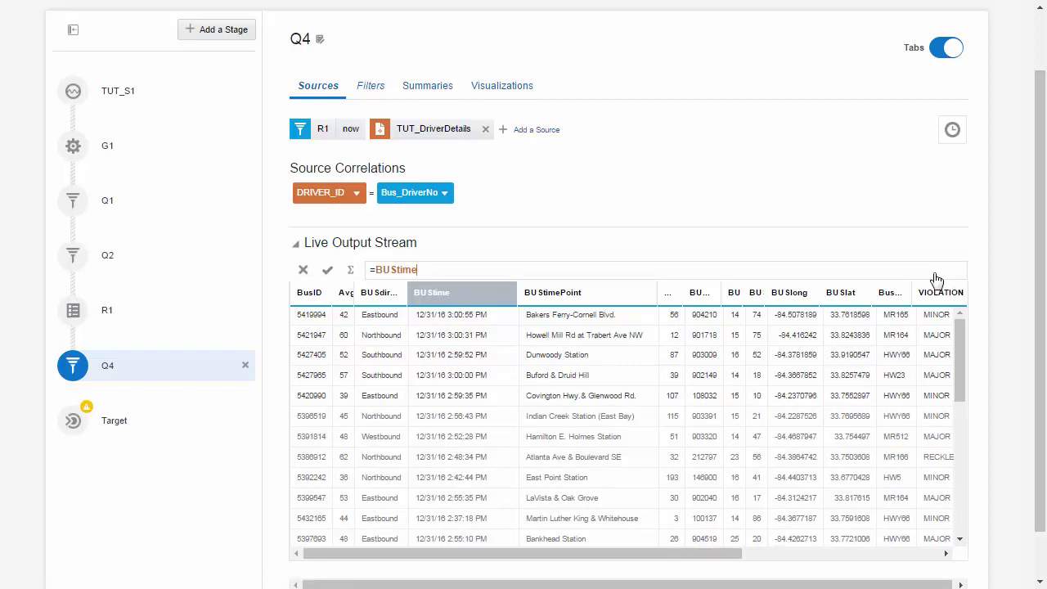
left_click(350, 274)
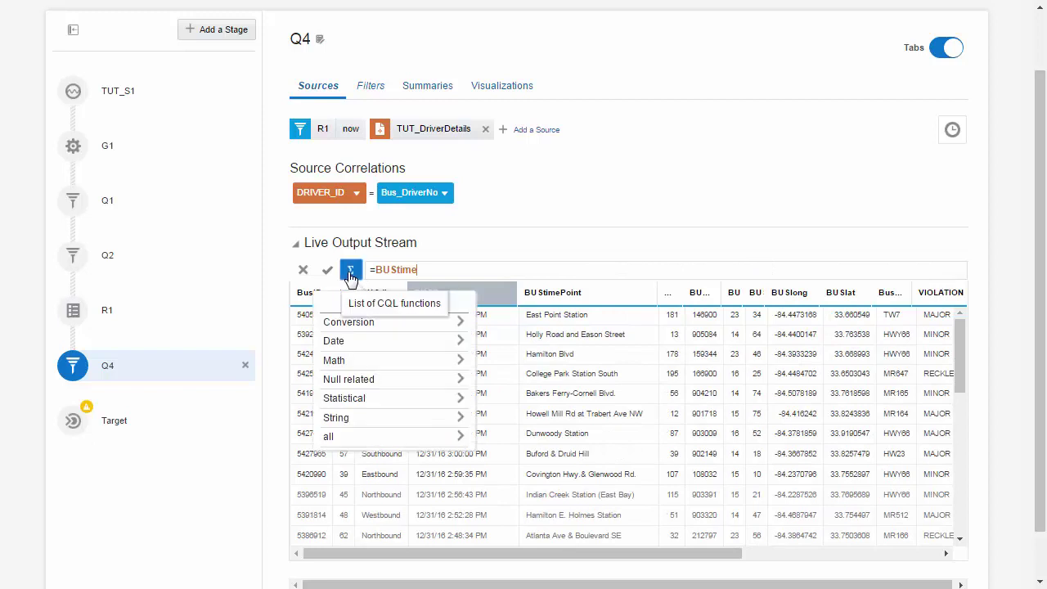
left_click(351, 322)
scroll(369, 384, "down", 2)
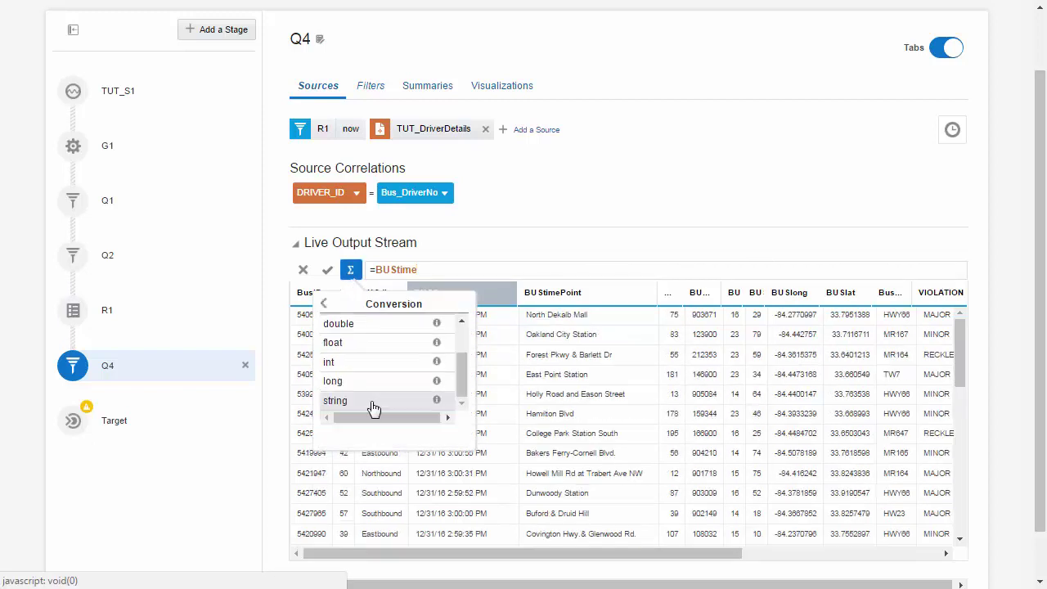
left_click(369, 409)
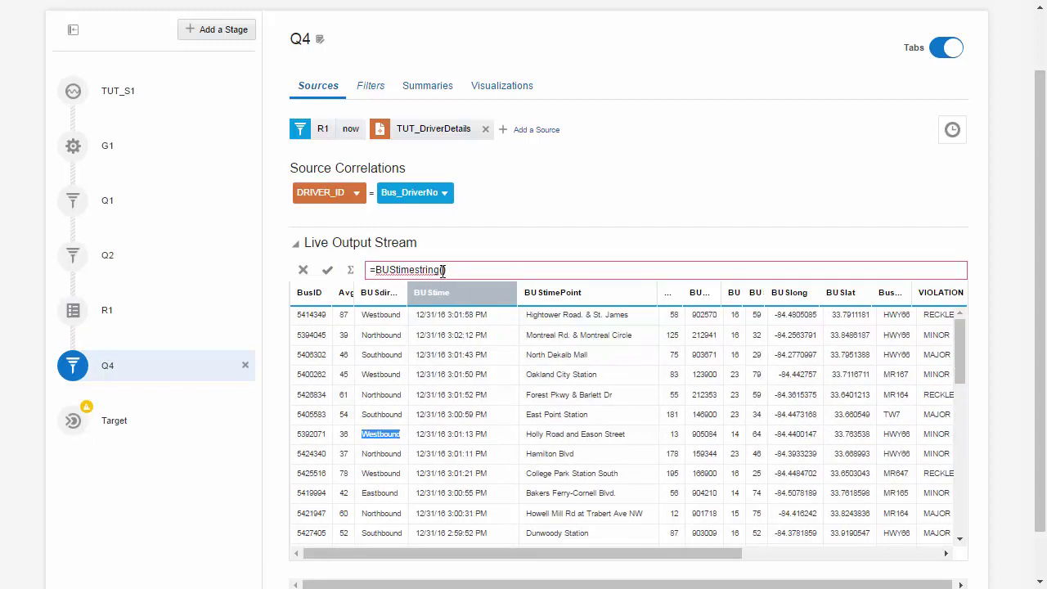
Step: Rearrange the calculated column's expression to =string(BUStime) by moving the field name inside the function's parentheses
left_click(418, 270)
key("shift+Left")
key("shift+Left")
key("shift+Left")
key("shift+Left")
key("shift+Left")
key("shift+Left")
key("shift+Left")
key("ctrl+c")
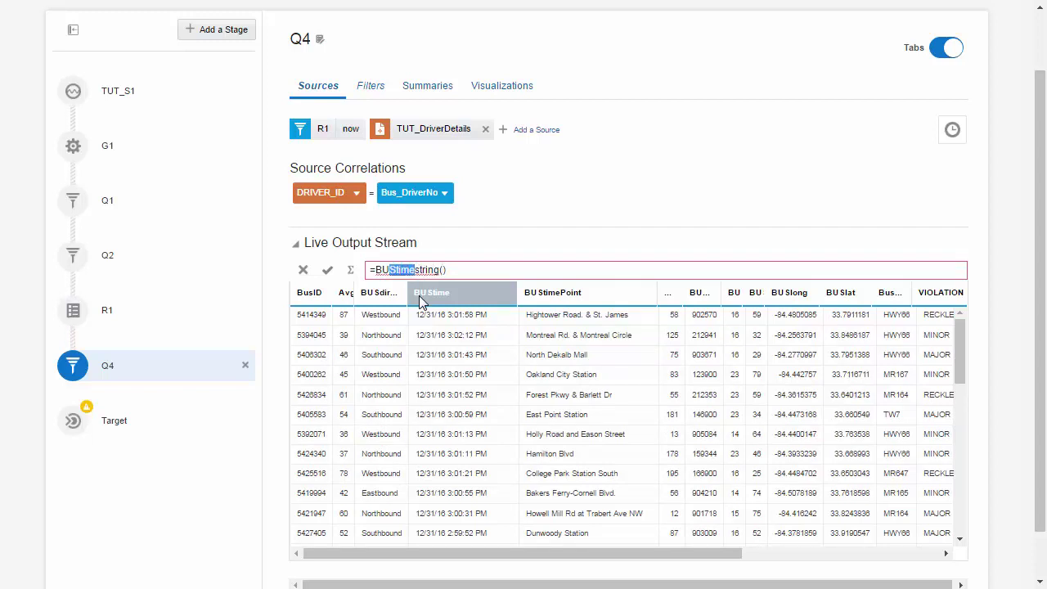
key("BackSpace")
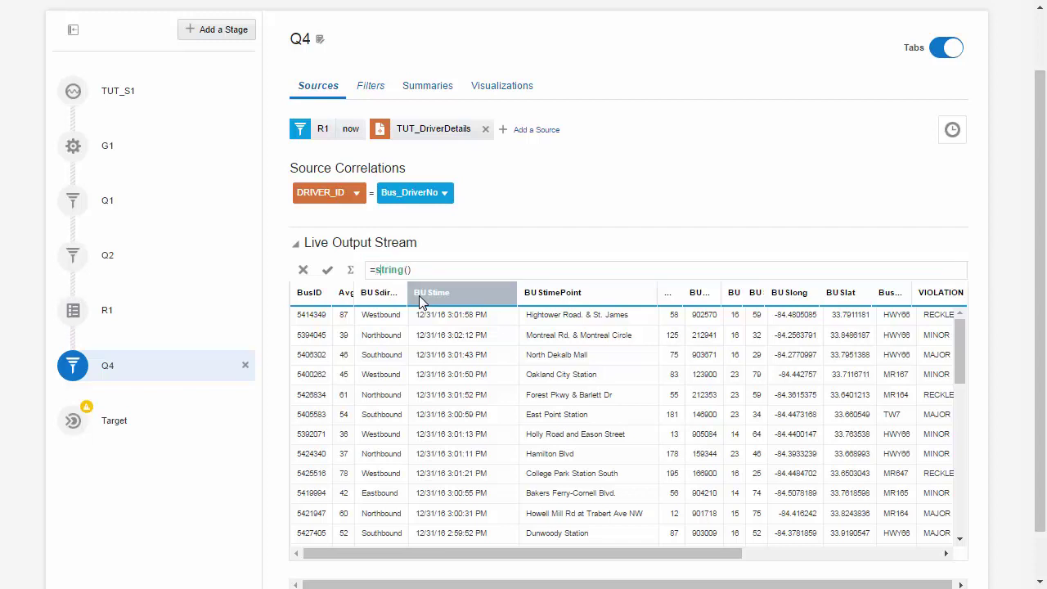
key("Right")
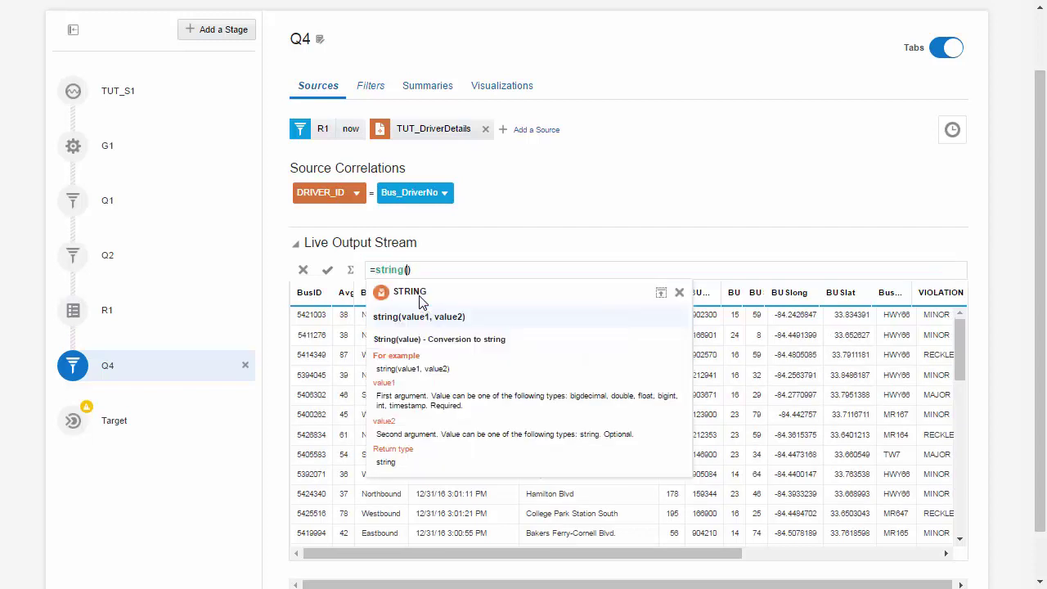
key("ctrl+v")
left_click(422, 304)
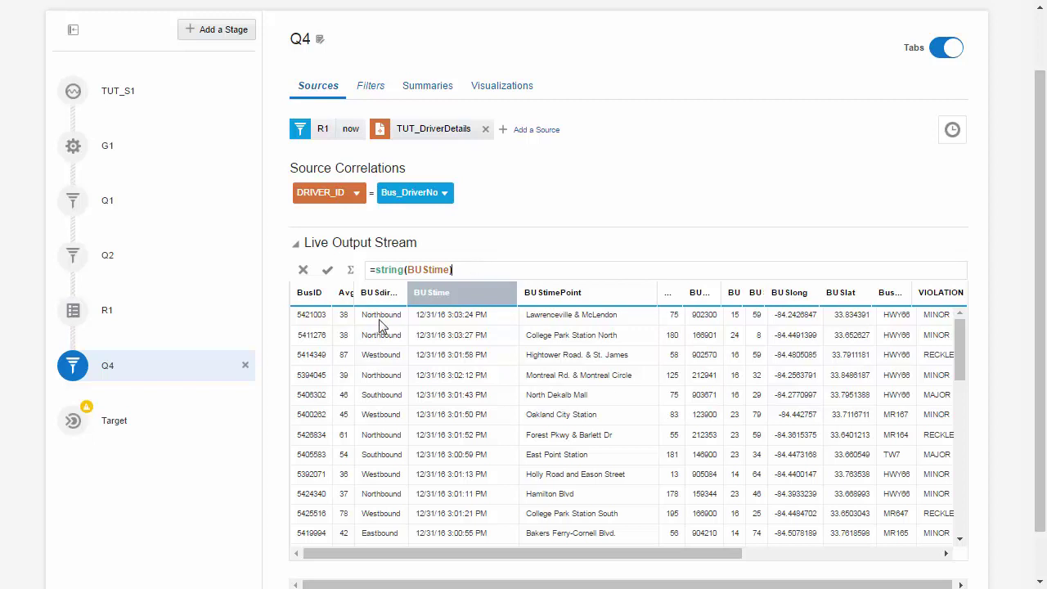
Step: Apply the string conversion expression as a new column in Q4's output and rename that column reported_at
left_click(329, 276)
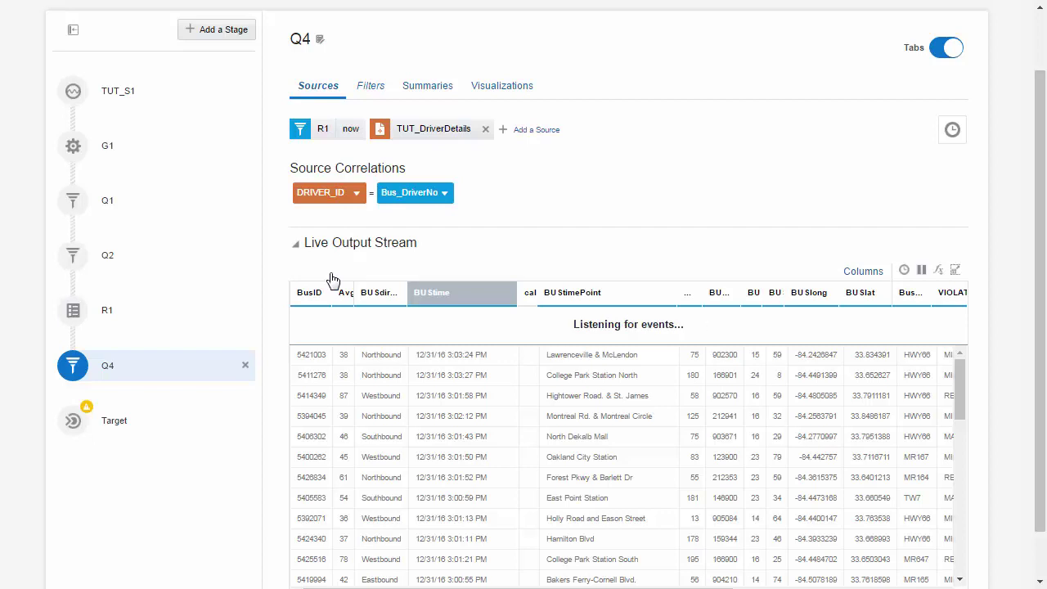
double_click(556, 293)
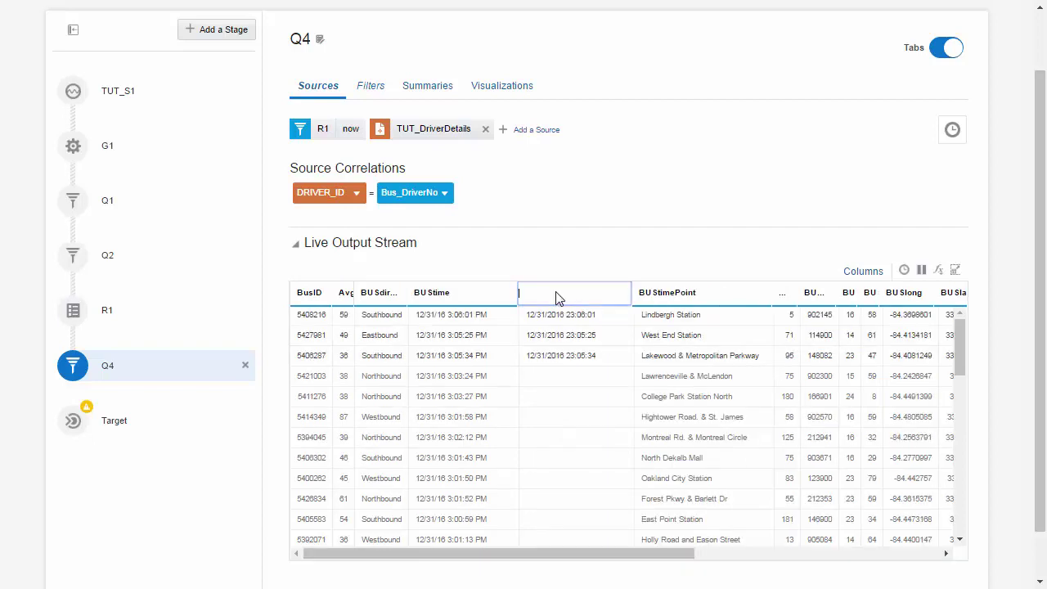
type("reported_at")
key("Return")
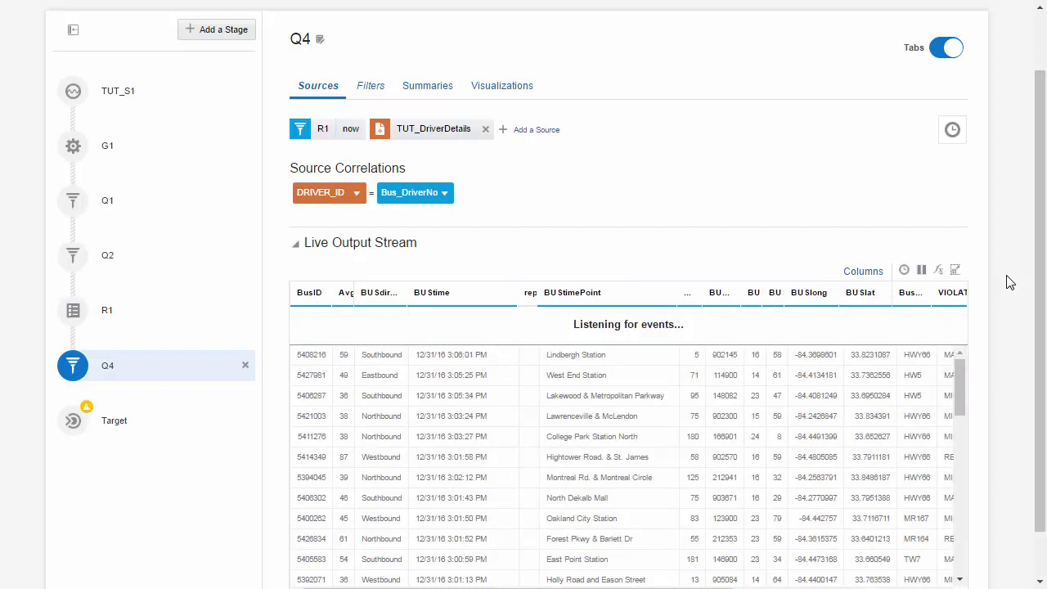
Step: Remove the BUStime column from Q4's output and widen the AvgSpeed, BUSdirection and BUSroute columns
left_click(439, 294)
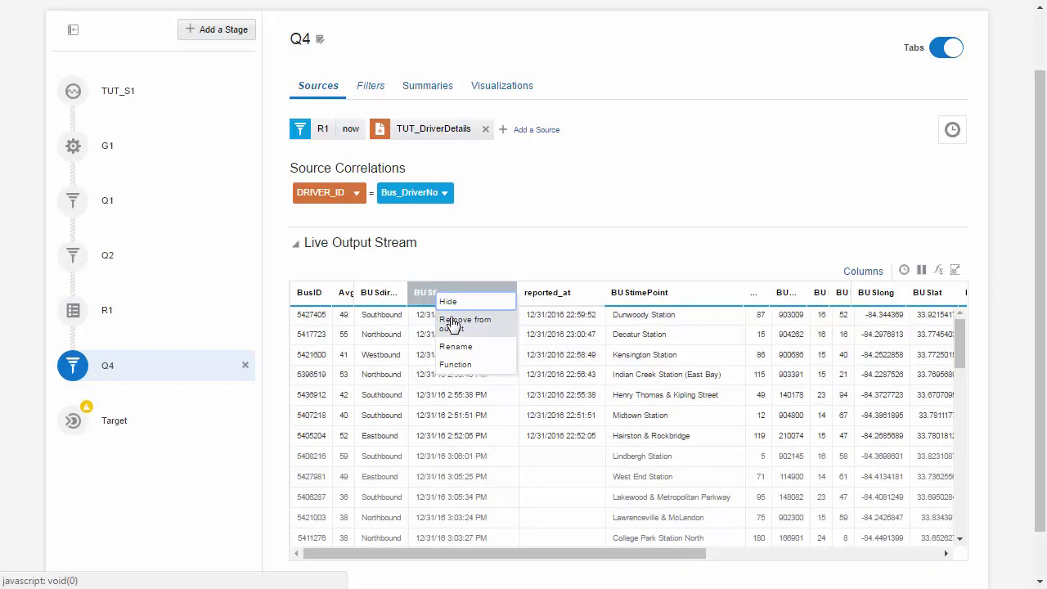
left_click(452, 323)
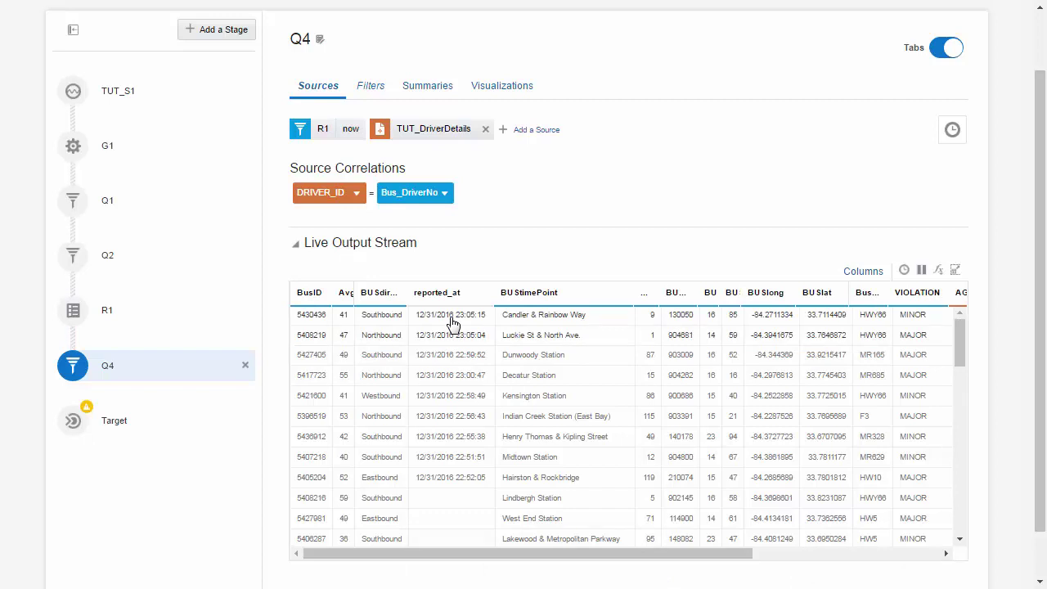
left_click_drag(355, 292, 540, 299)
left_click_drag(788, 300, 857, 303)
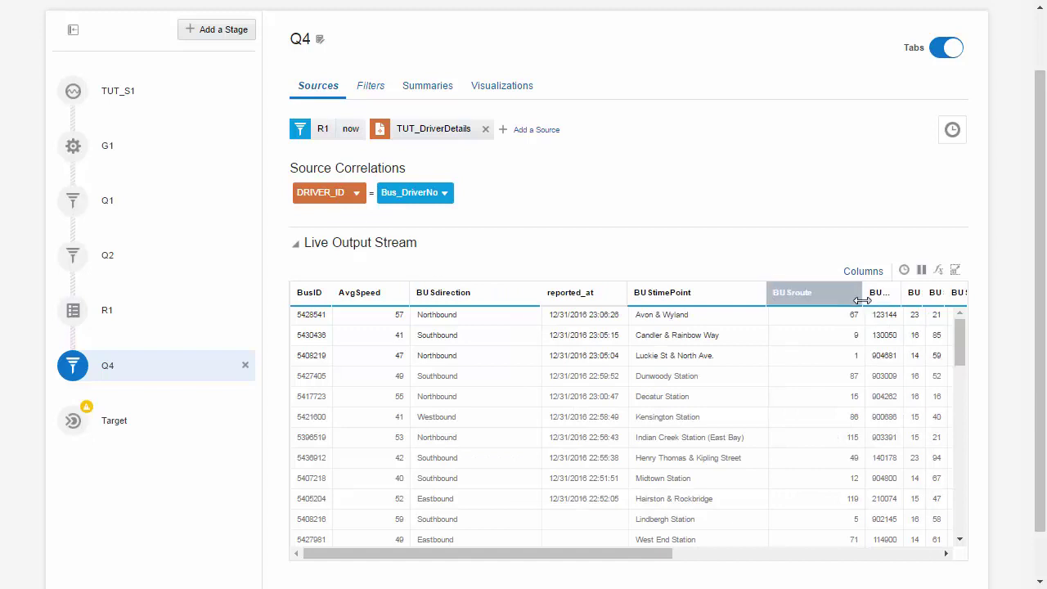
left_click_drag(861, 299, 828, 299)
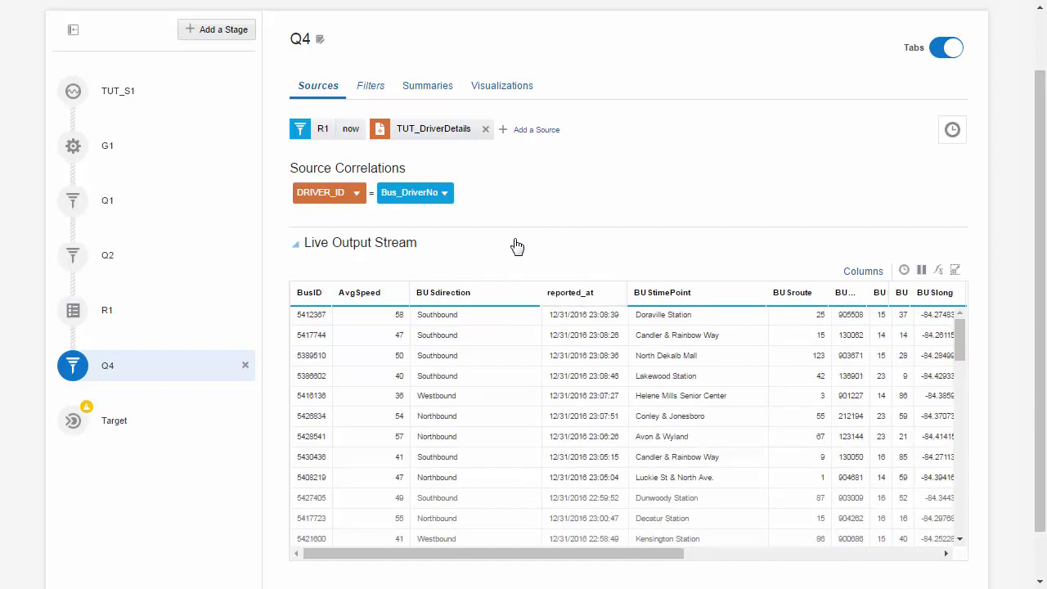
Step: Set TUT_T1 as the target of the pipeline's Target stage
left_click(109, 427)
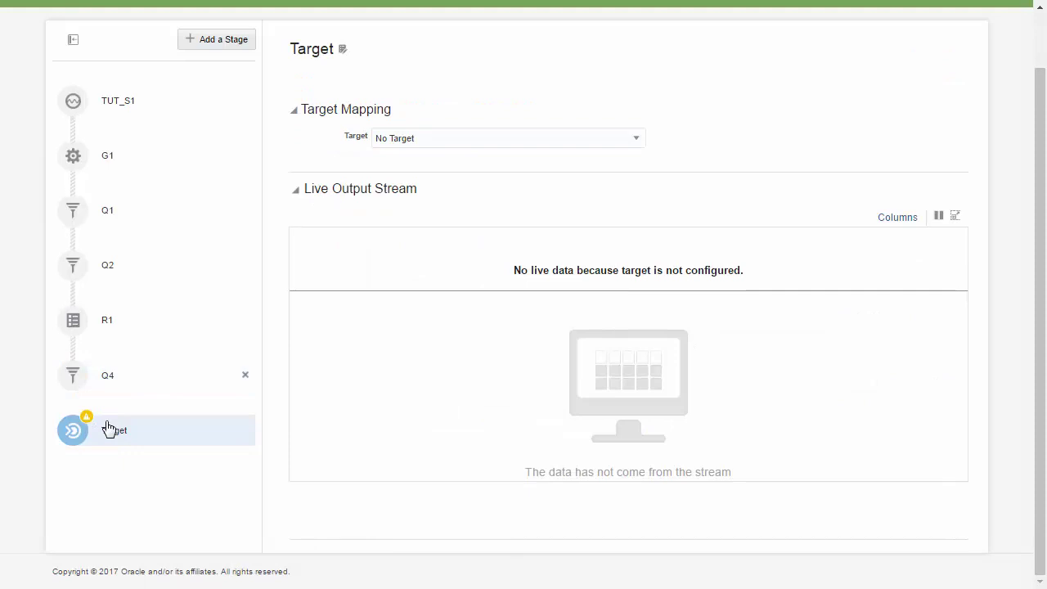
left_click(635, 141)
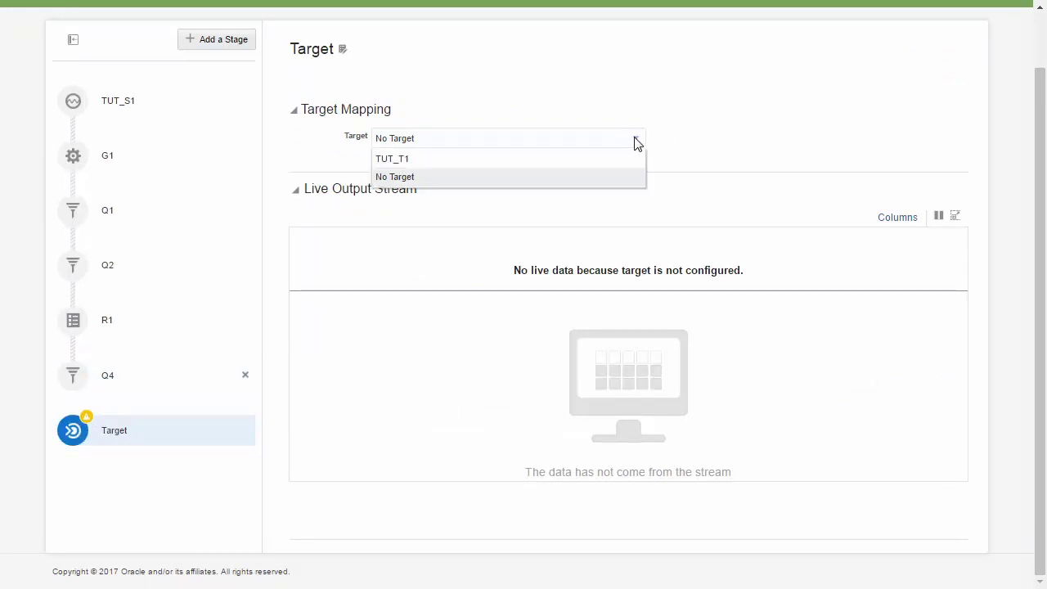
left_click(590, 164)
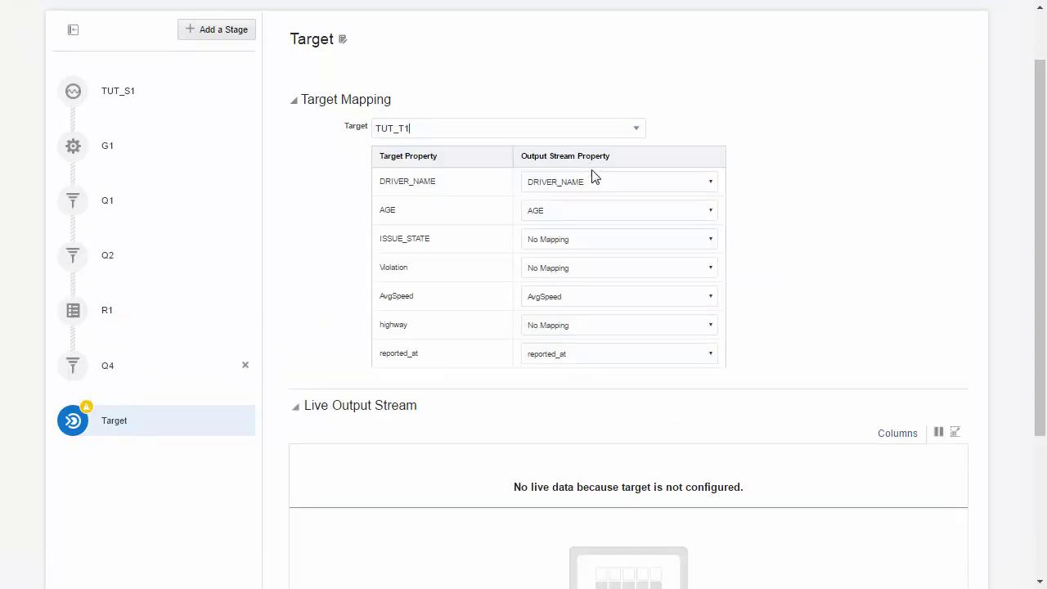
Step: Map ISSUE_STATE to ISSUING_DISTRICT, Violation to VIOLATION and highway to Bus_Hwy, and widen the AvgSpeed column in the target's output
left_click(574, 240)
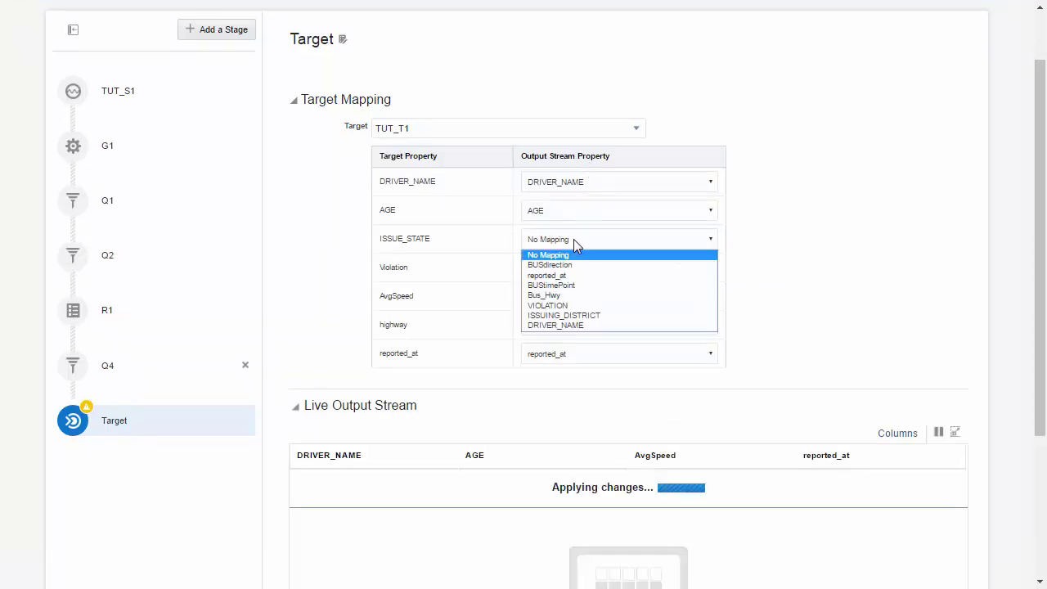
left_click(575, 316)
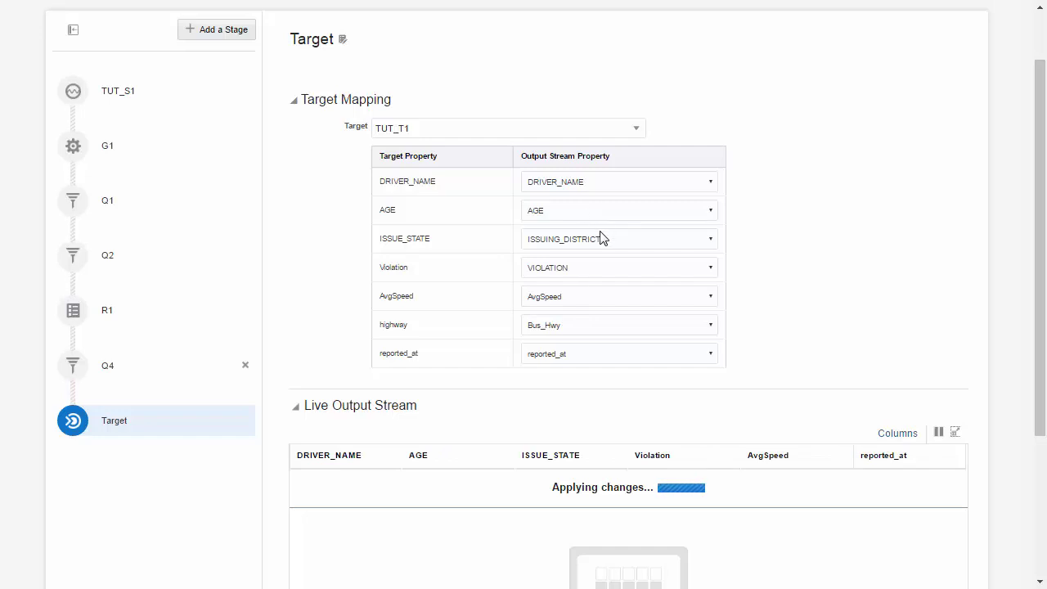
left_click(577, 299)
left_click(578, 299)
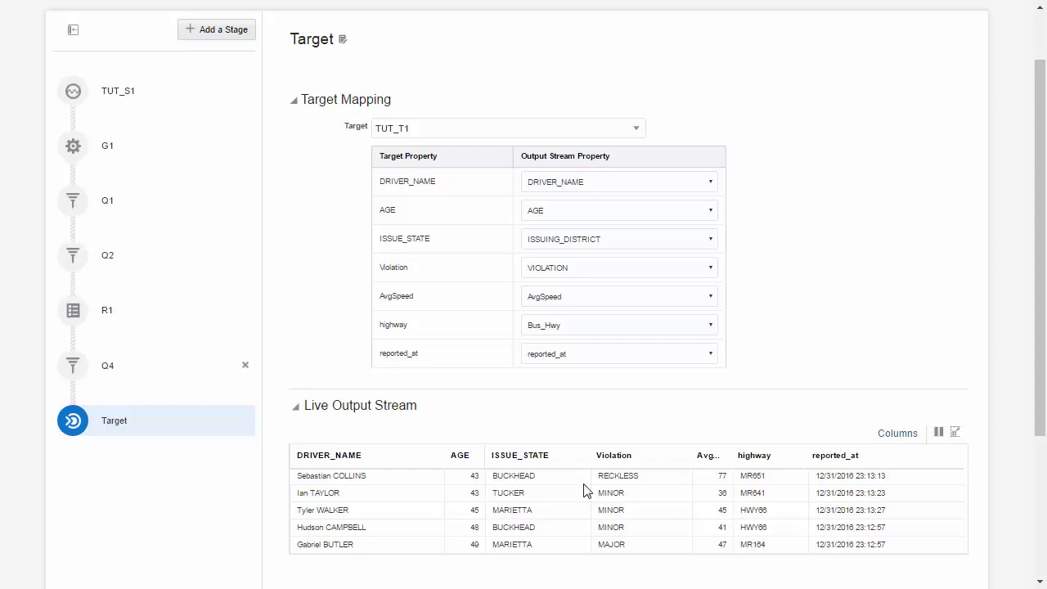
left_click_drag(731, 454, 754, 455)
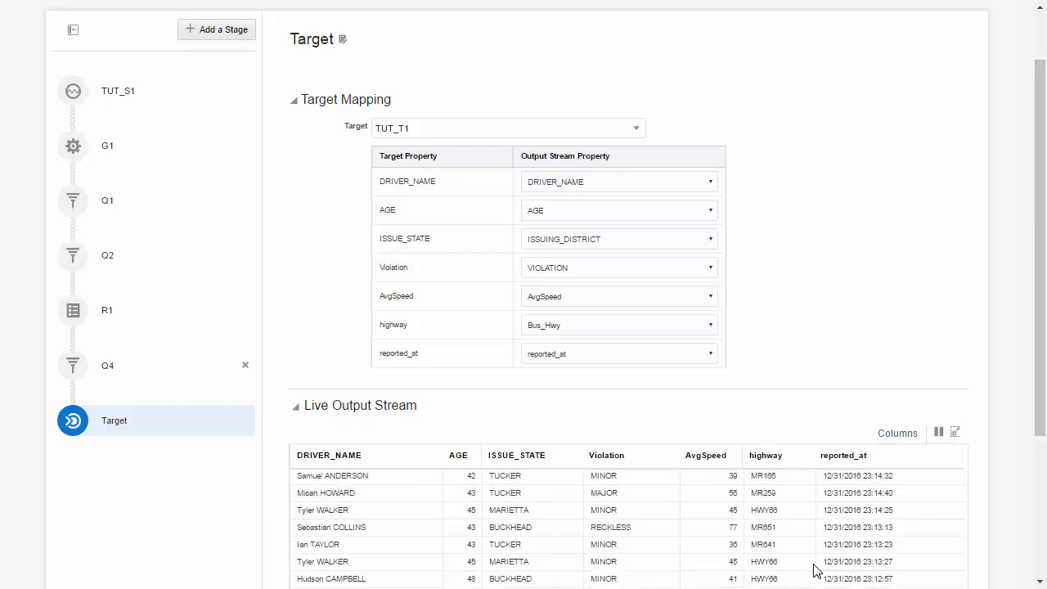
Step: Widen the BUStimePoint column in the Q4 stage's output and start a Geo Spatial visualization for that stage
left_click(204, 366)
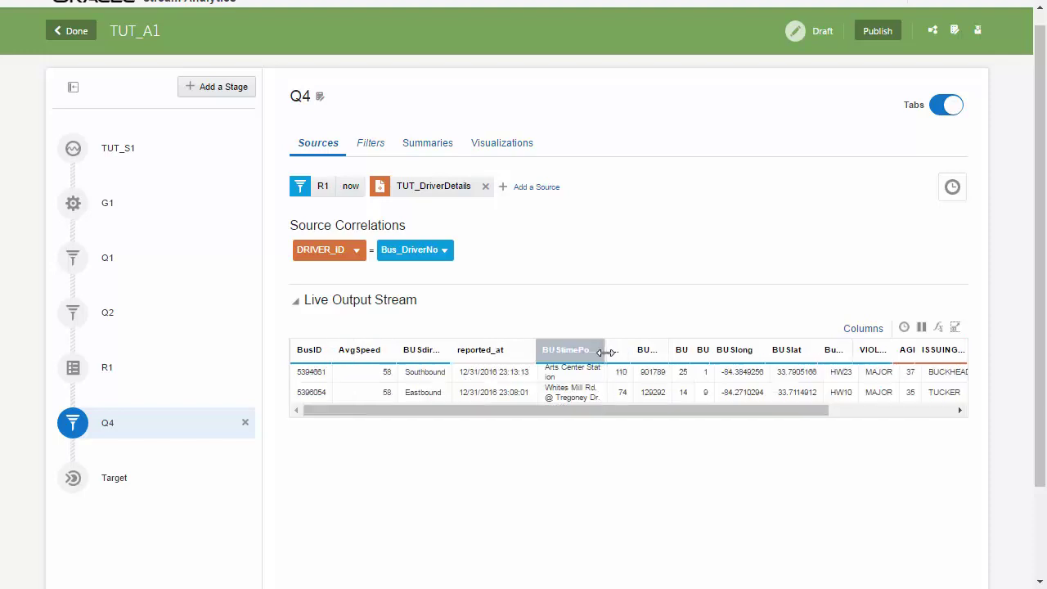
left_click_drag(604, 350, 622, 352)
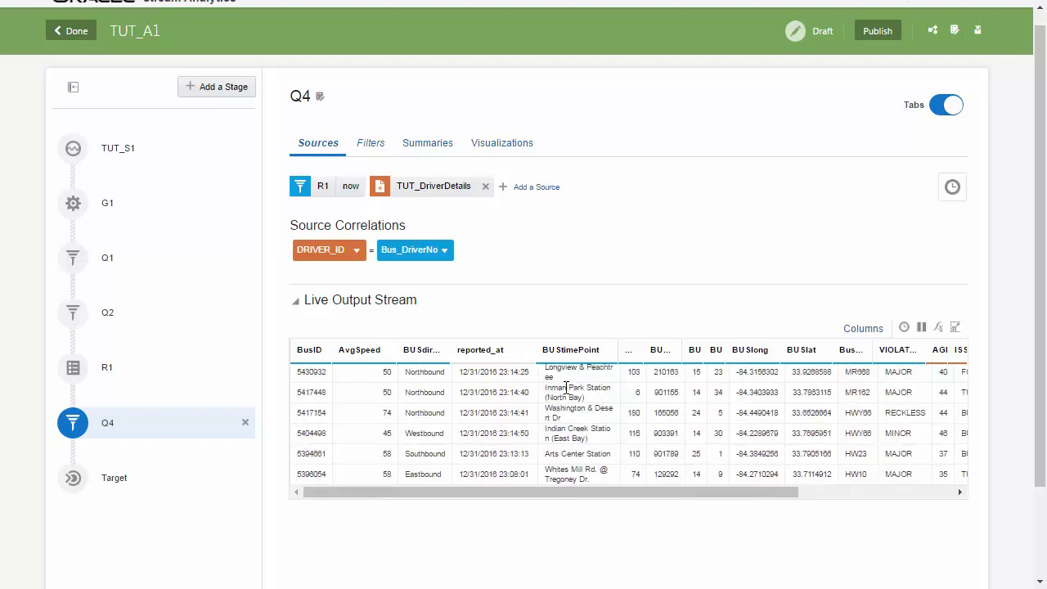
left_click(503, 146)
left_click(609, 286)
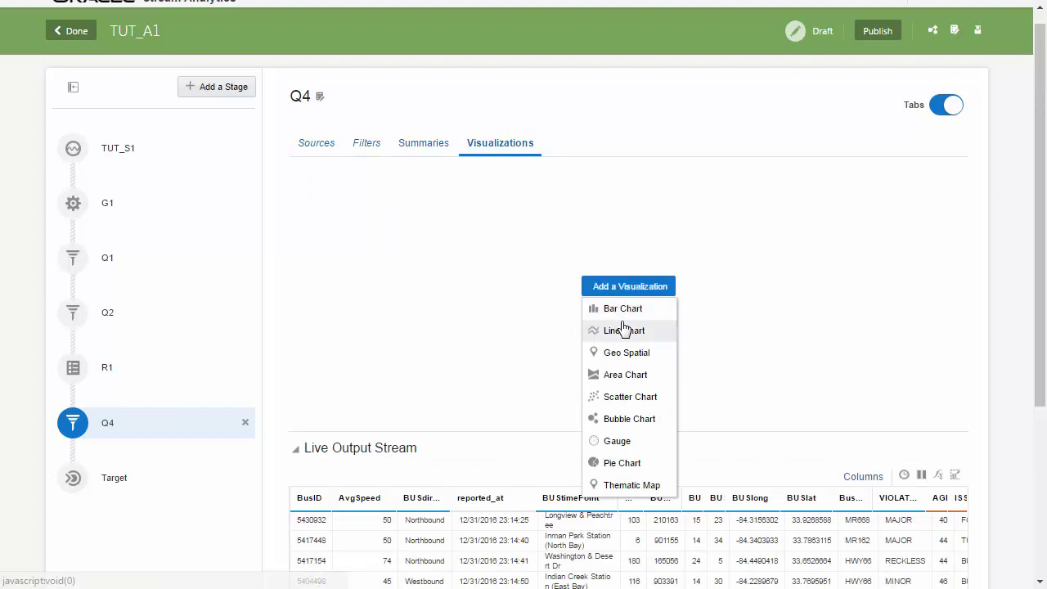
left_click(620, 353)
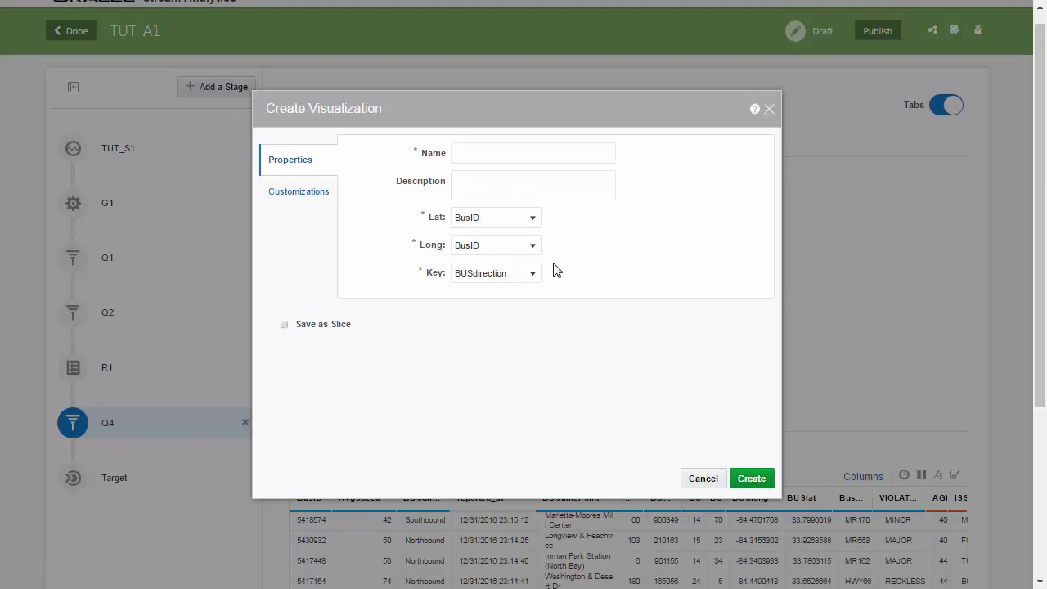
Step: Name the visualization Driver Monitor, describe it as "Spatial Analytics for Vehicles in the Atlanta Districts", and set latitude BUSlat, longitude BUSlong and key BusID
left_click(482, 158)
type("Driver Monitor")
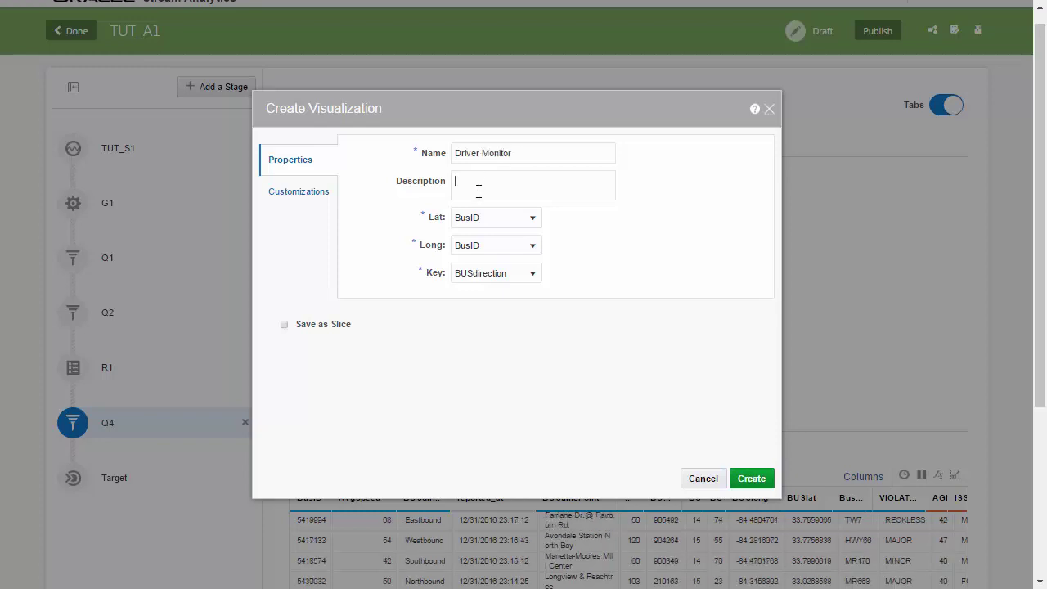
type("Spatial Analytics for Vehicles")
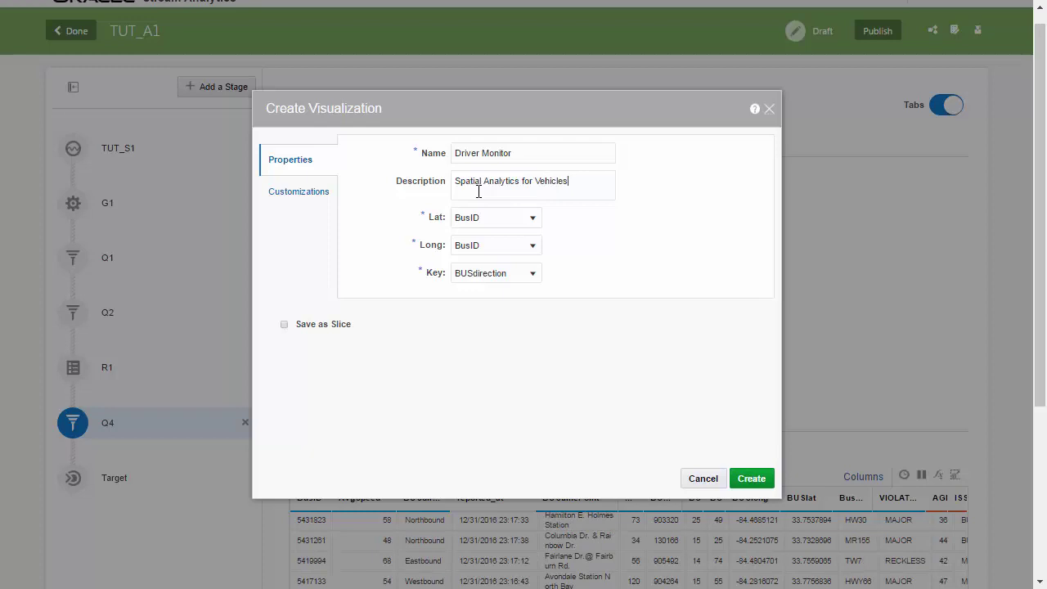
type(" in the Atlanta Districts")
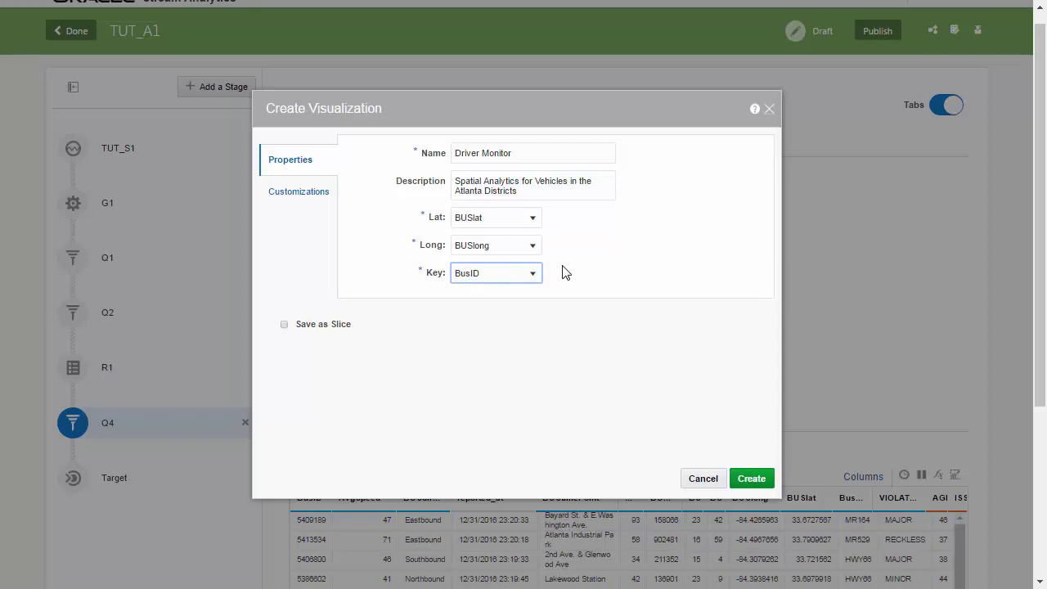
Step: Style VIOLATION values with an orange arrow for RECKLESS, purple for MAJOR and blue for MINOR, and create the visualization saved as a slice
left_click(288, 193)
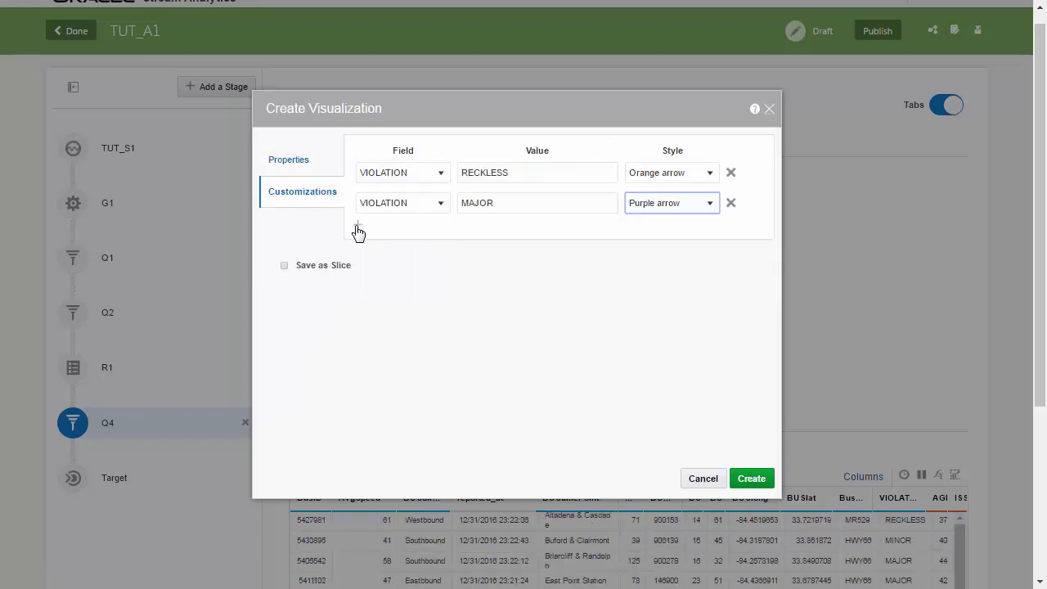
left_click(357, 226)
left_click(424, 237)
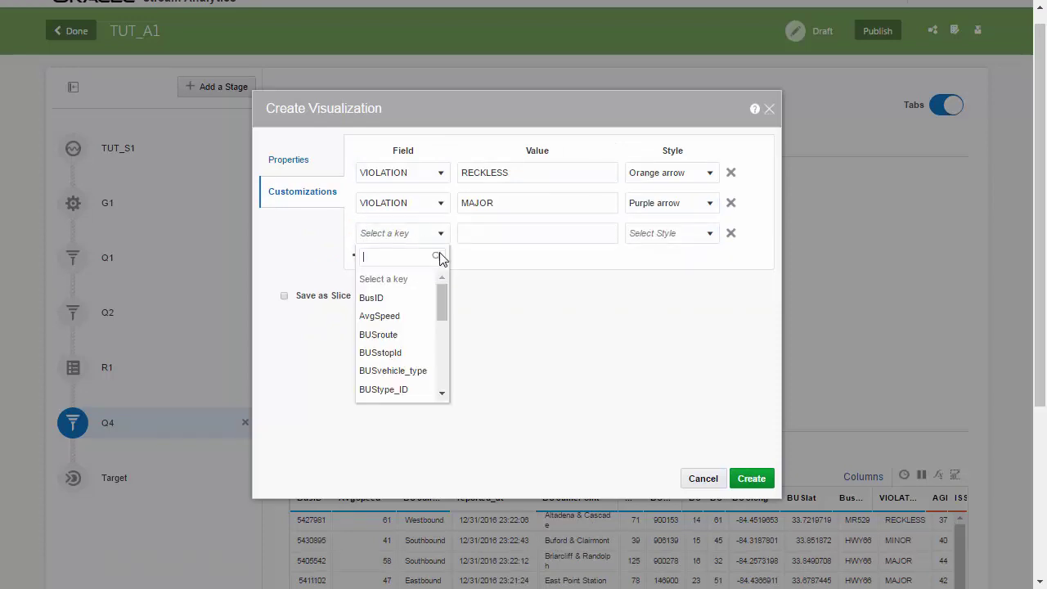
left_click_drag(440, 295, 443, 364)
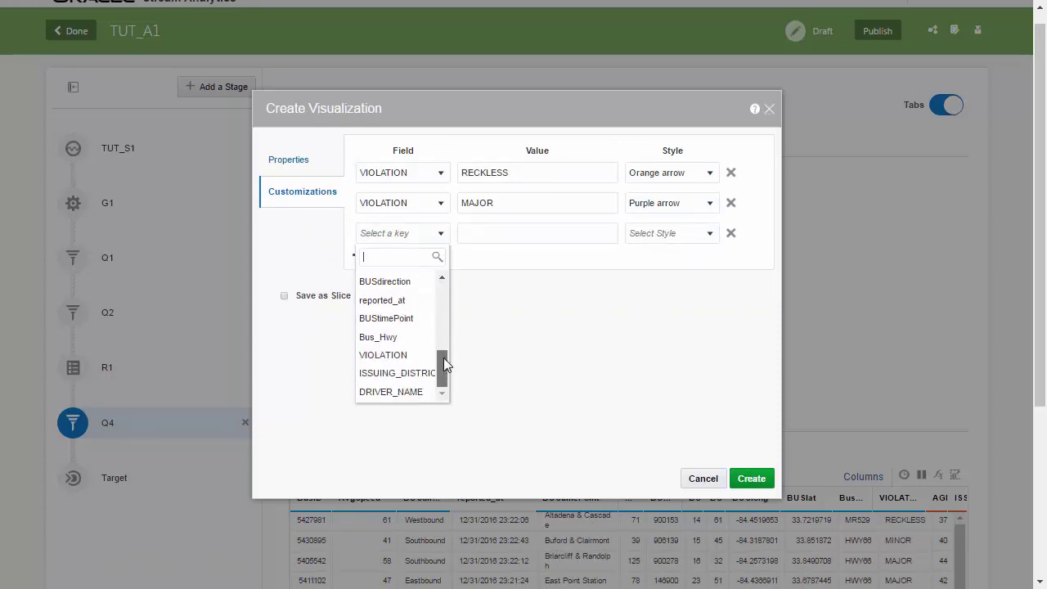
left_click(398, 357)
left_click(503, 233)
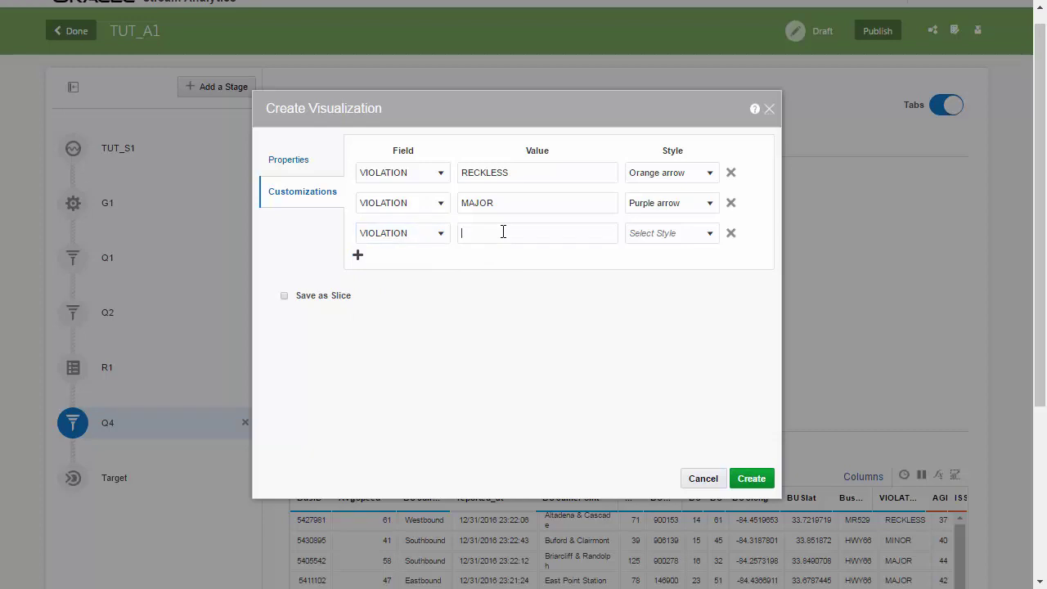
type("MINOR")
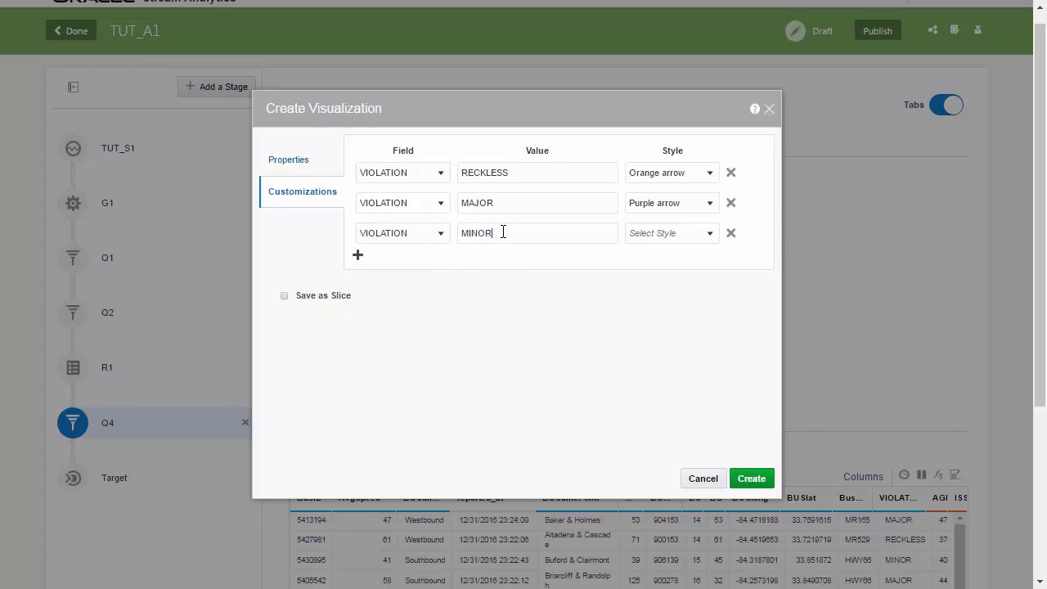
left_click(648, 233)
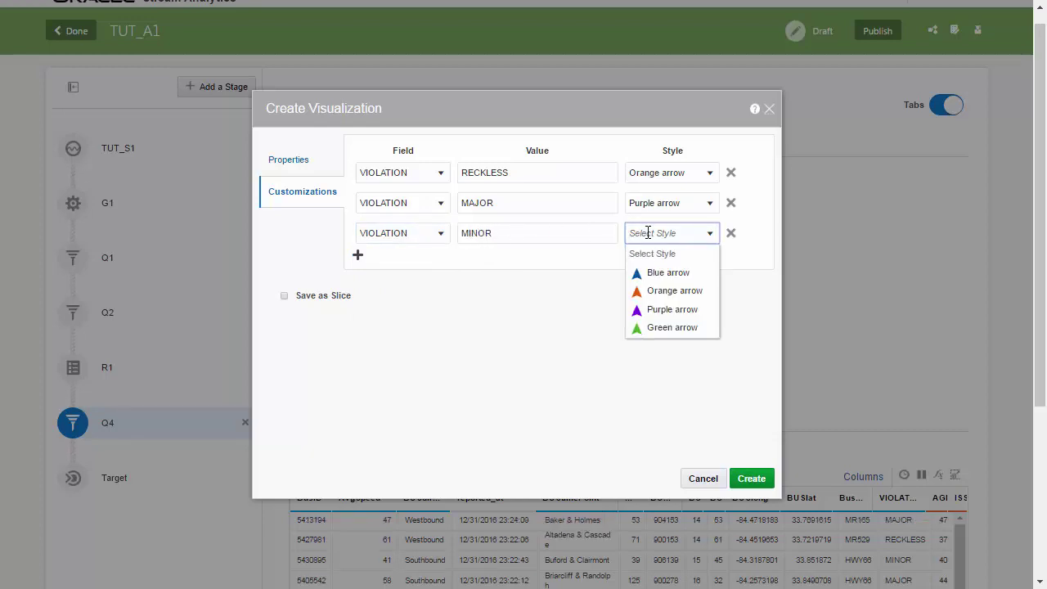
left_click(652, 274)
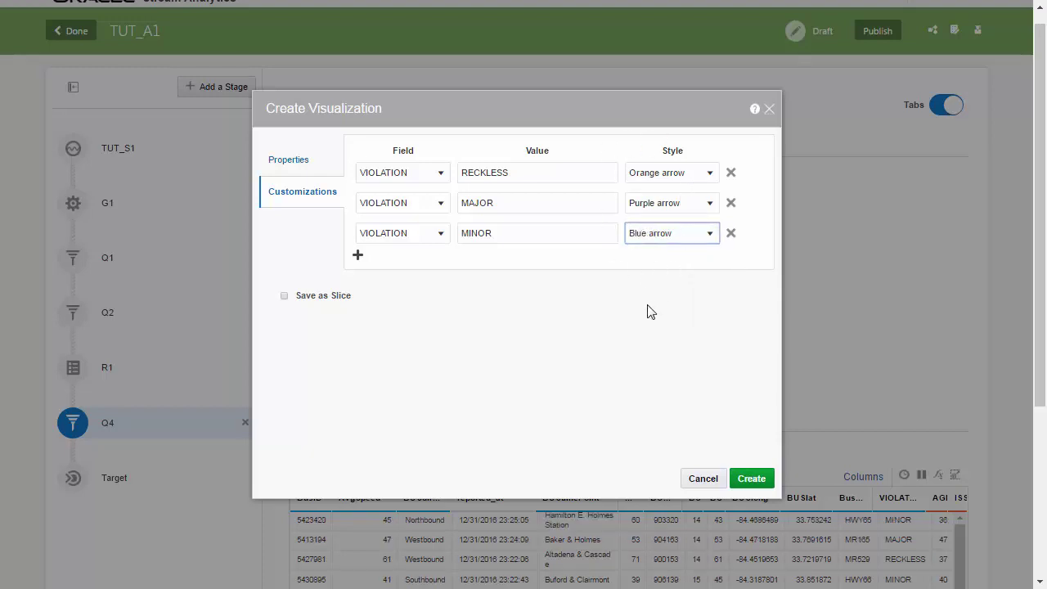
left_click(284, 297)
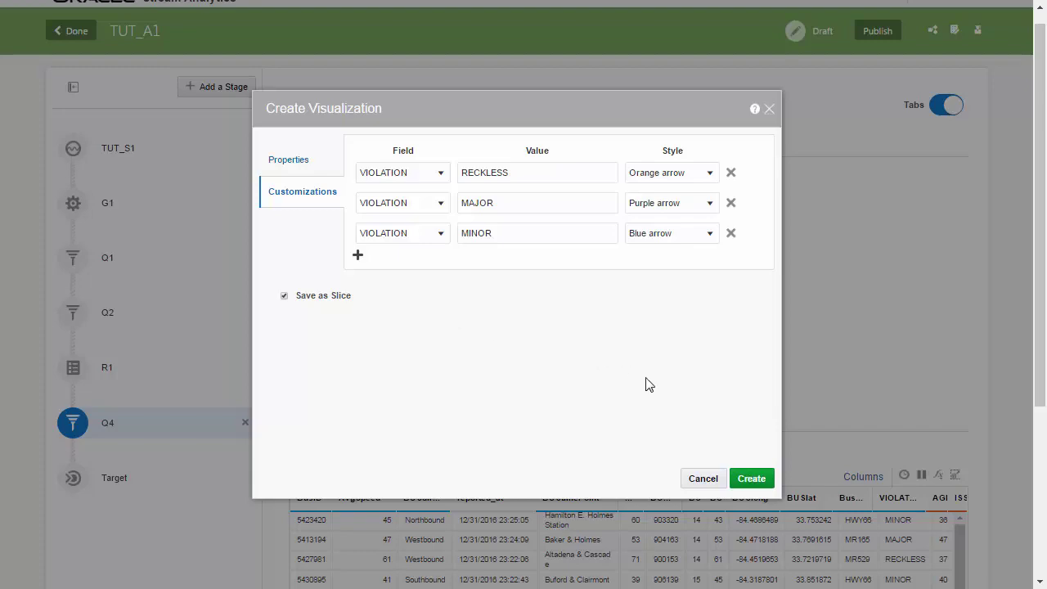
left_click(751, 481)
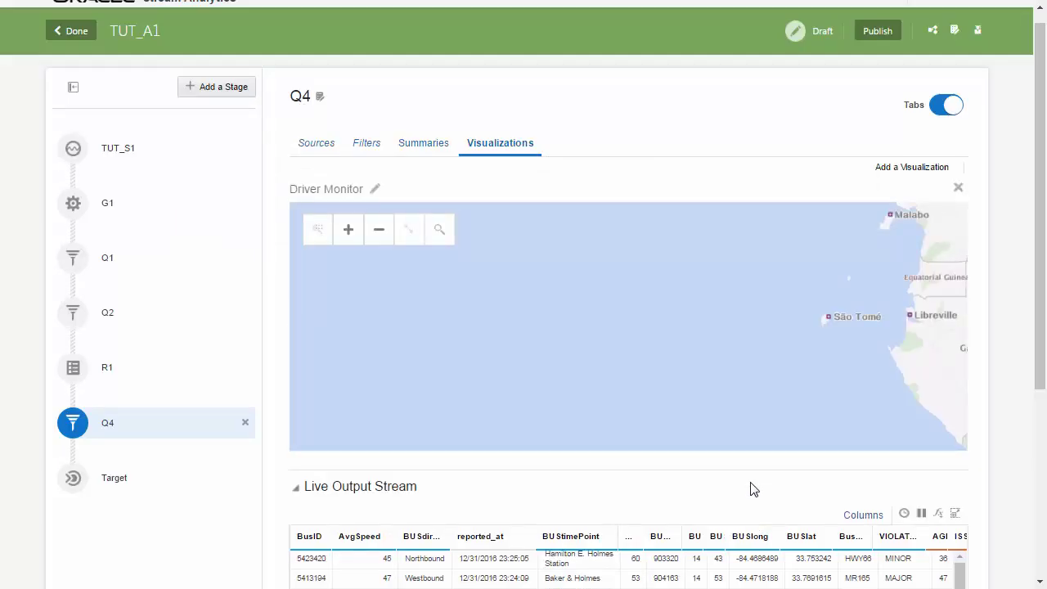
Step: Examine the live violation markers around Atlanta on the Driver Monitor map at different zoom levels
scroll(1045, 338, "down", 1)
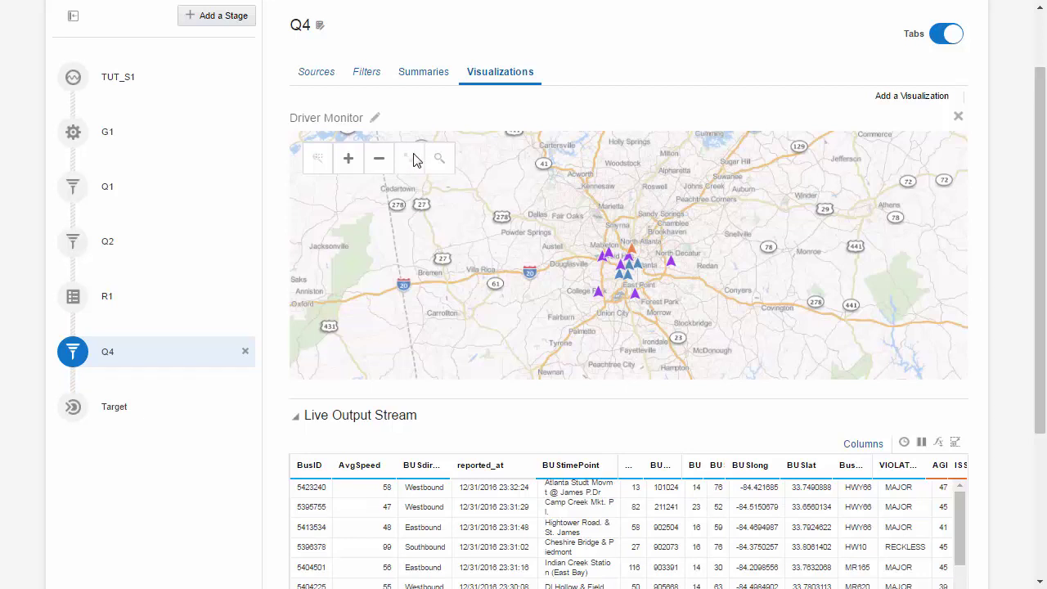
left_click(347, 160)
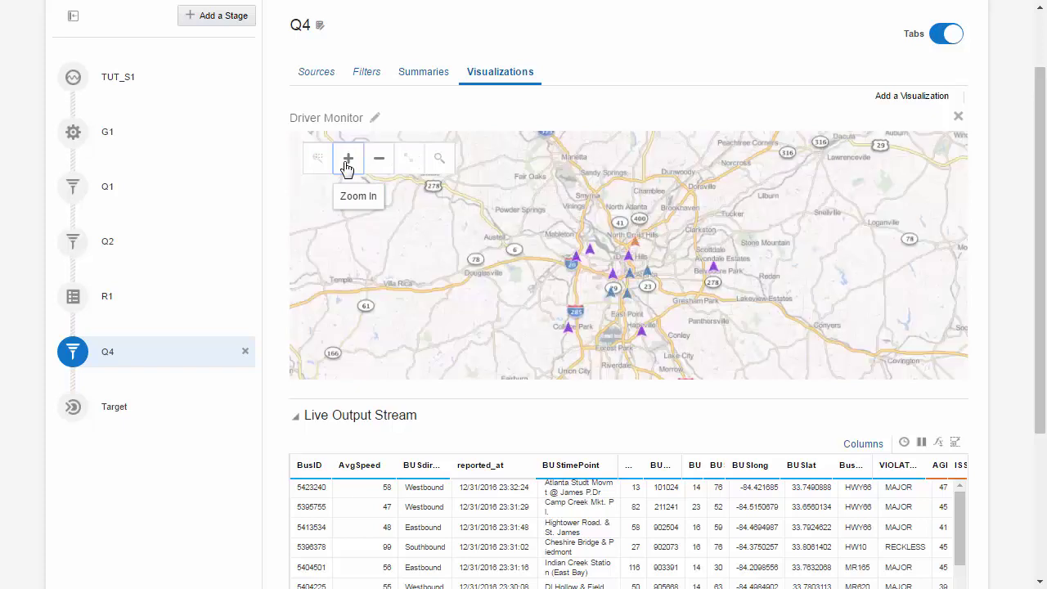
left_click(348, 161)
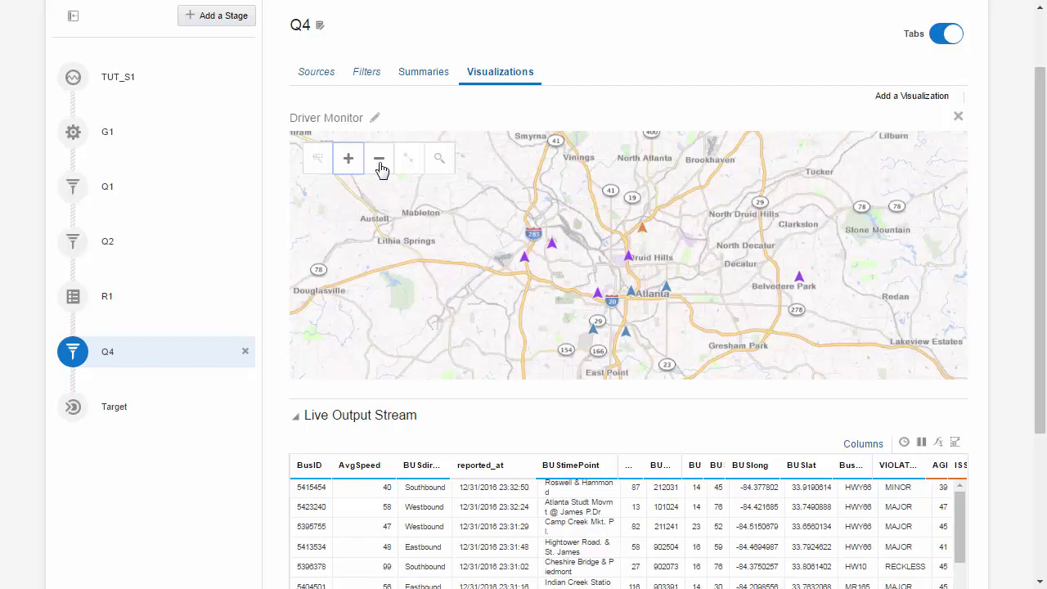
left_click(380, 168)
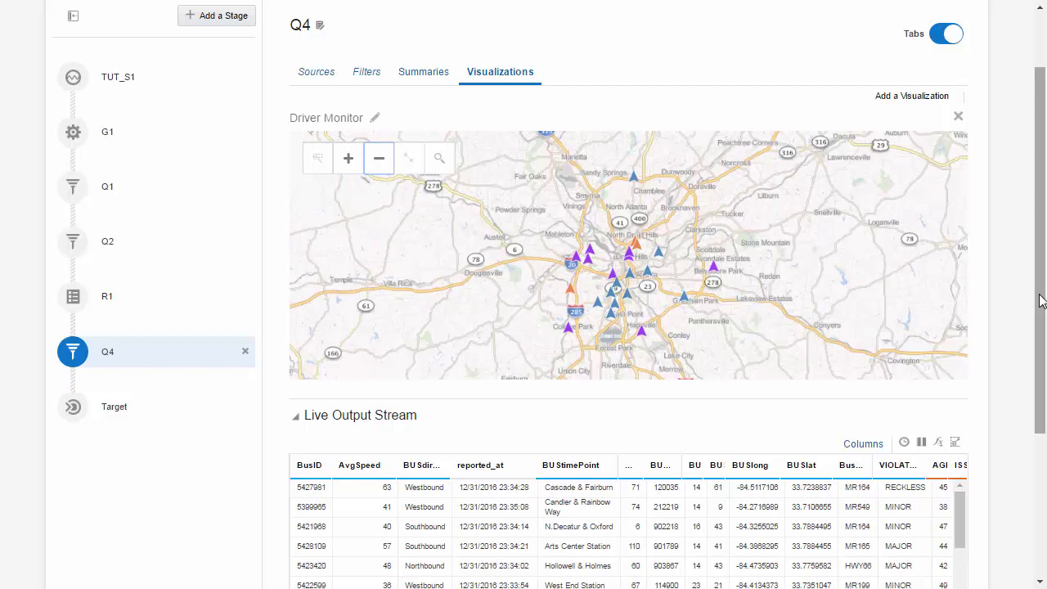
mouse_move(676, 290)
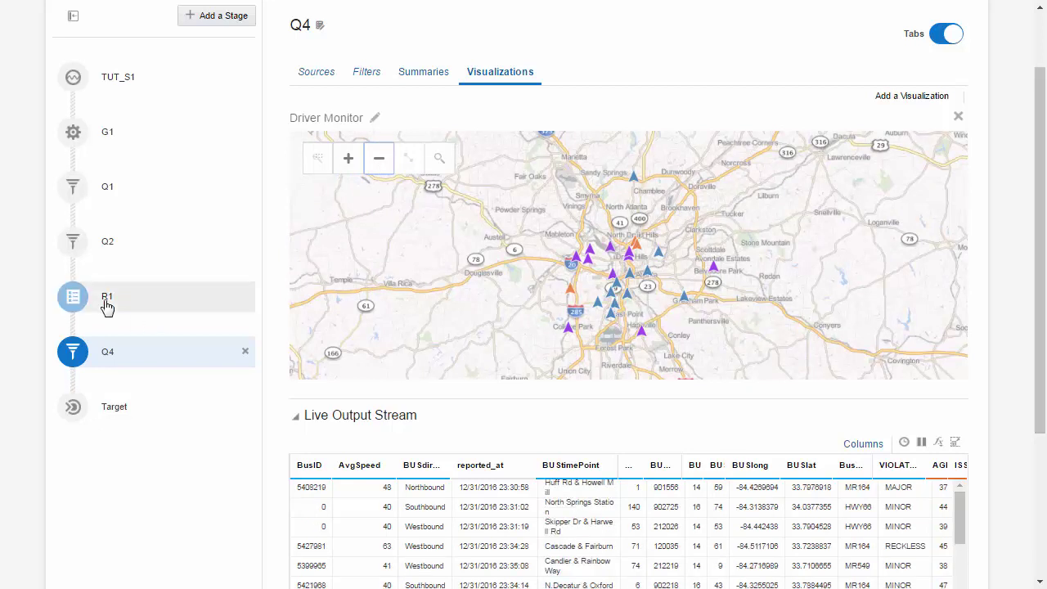
Step: Start a bar chart visualization for the R1 stage, named CongestionPoints and described as "Provide a HWY view of activity"
left_click(106, 307)
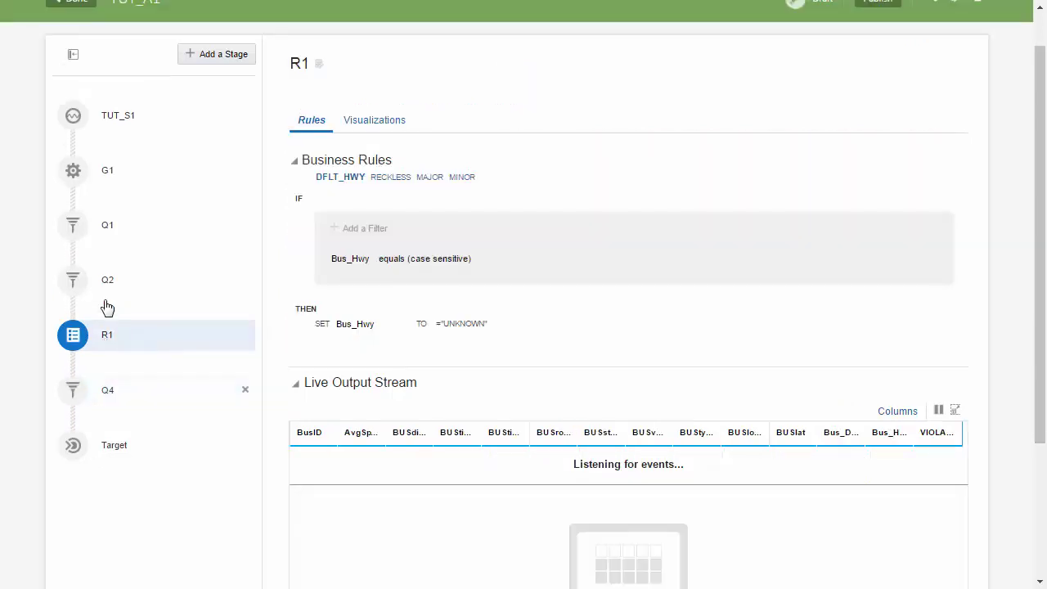
left_click(393, 124)
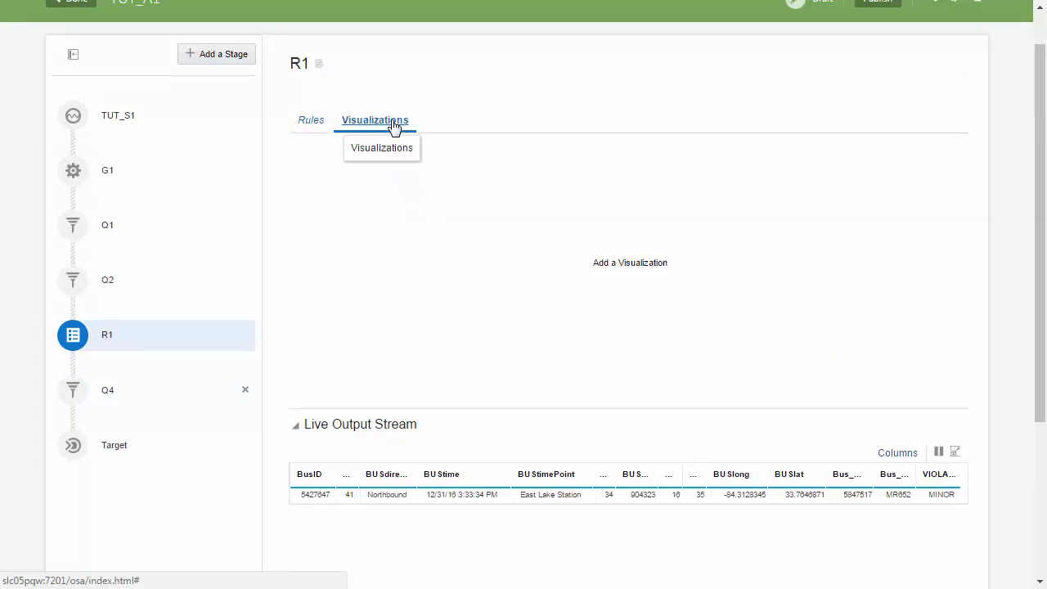
left_click(629, 263)
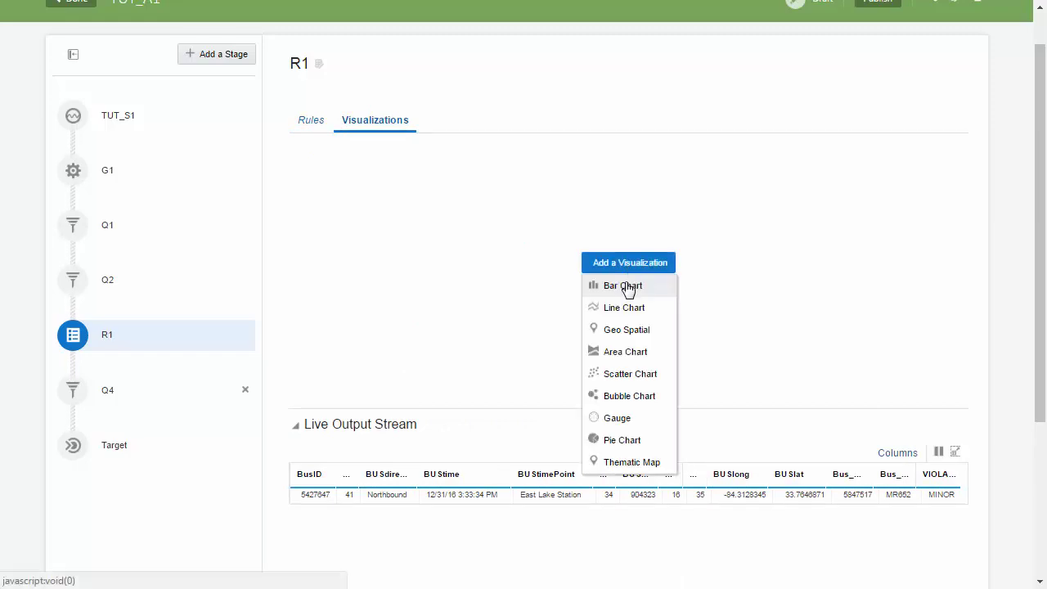
left_click(627, 288)
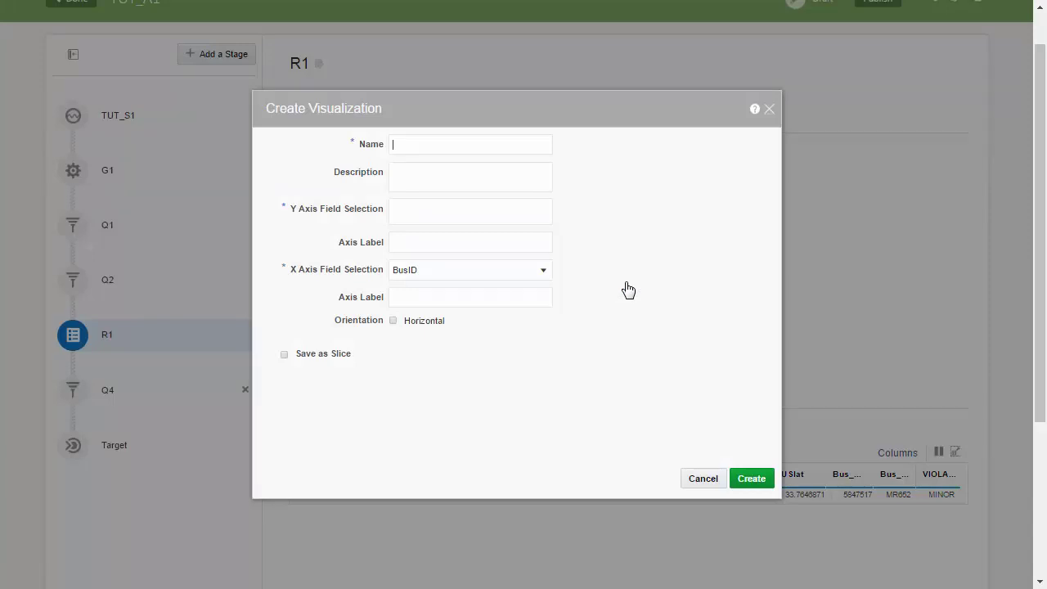
type("iew of")
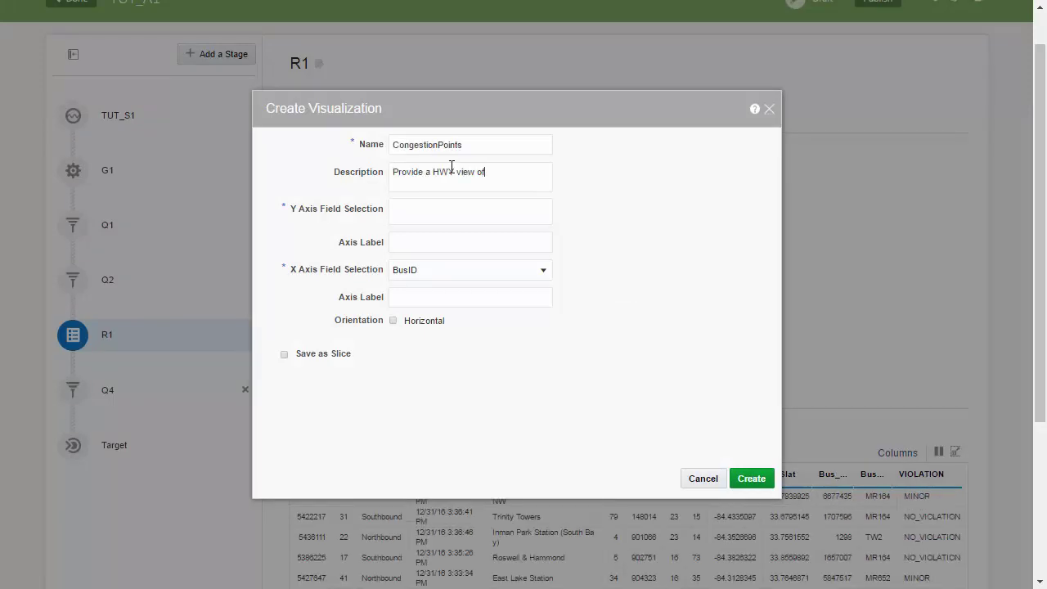
type(" activity")
Step: Plot AvgSpeed labelled "Speed KMH" on the Y axis against Bus_Hwy labelled "HWY" on the X axis, and create the chart saved as a slice
left_click(449, 208)
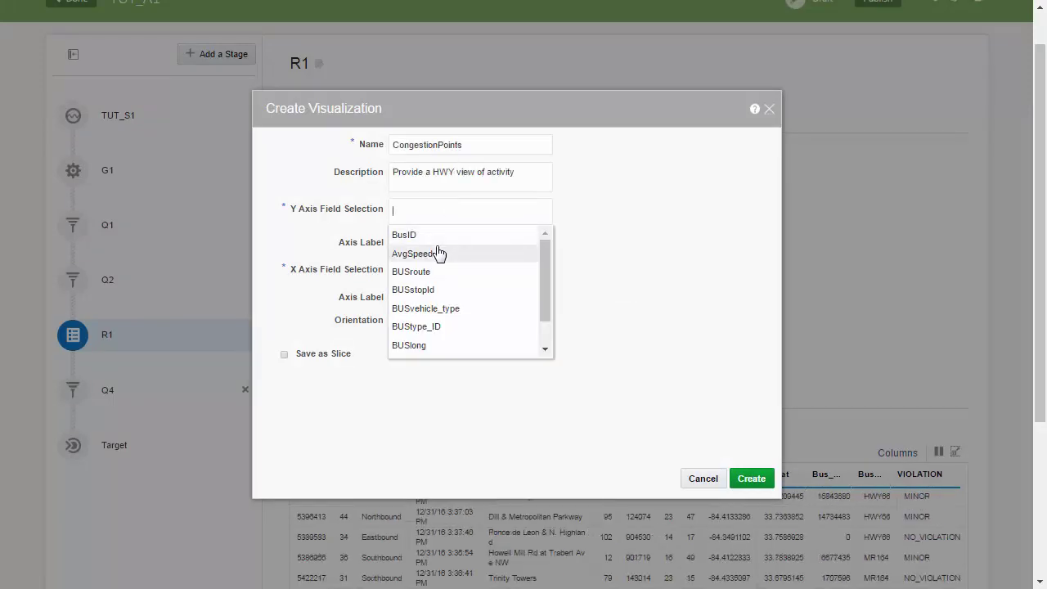
left_click(439, 254)
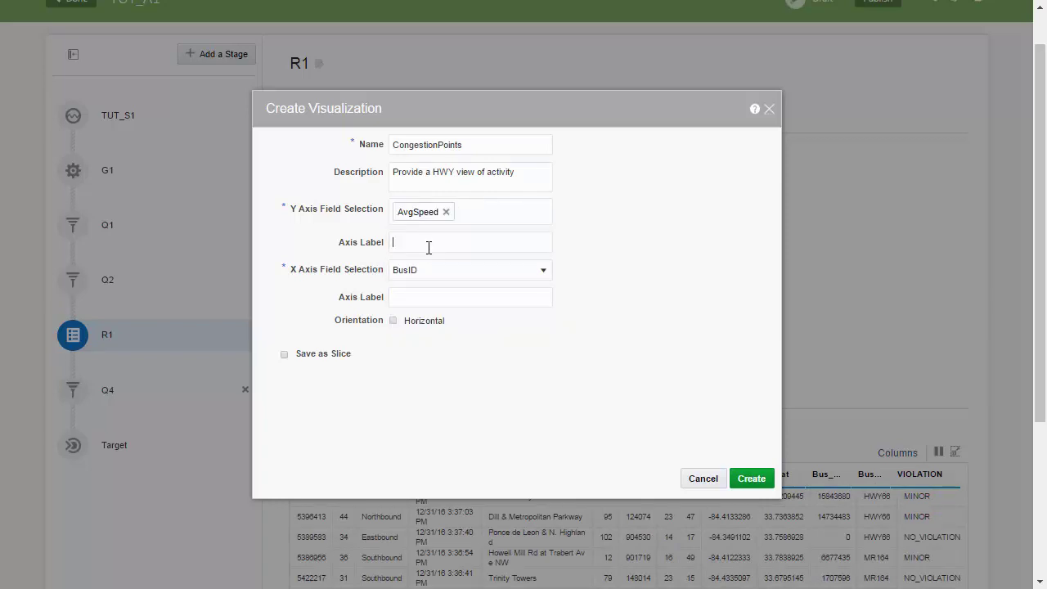
type("Speed KMH")
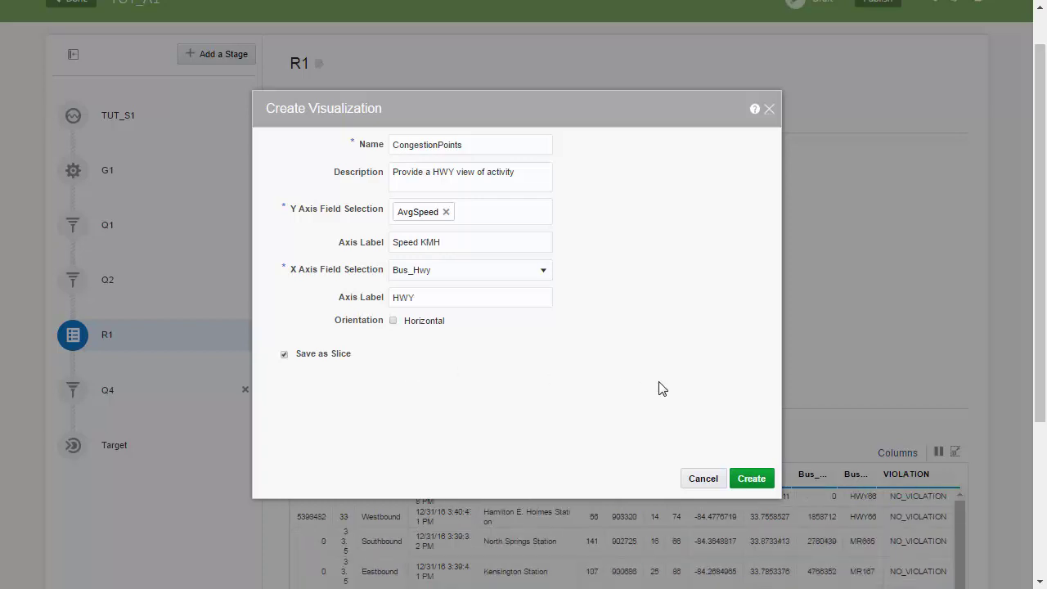
left_click(748, 481)
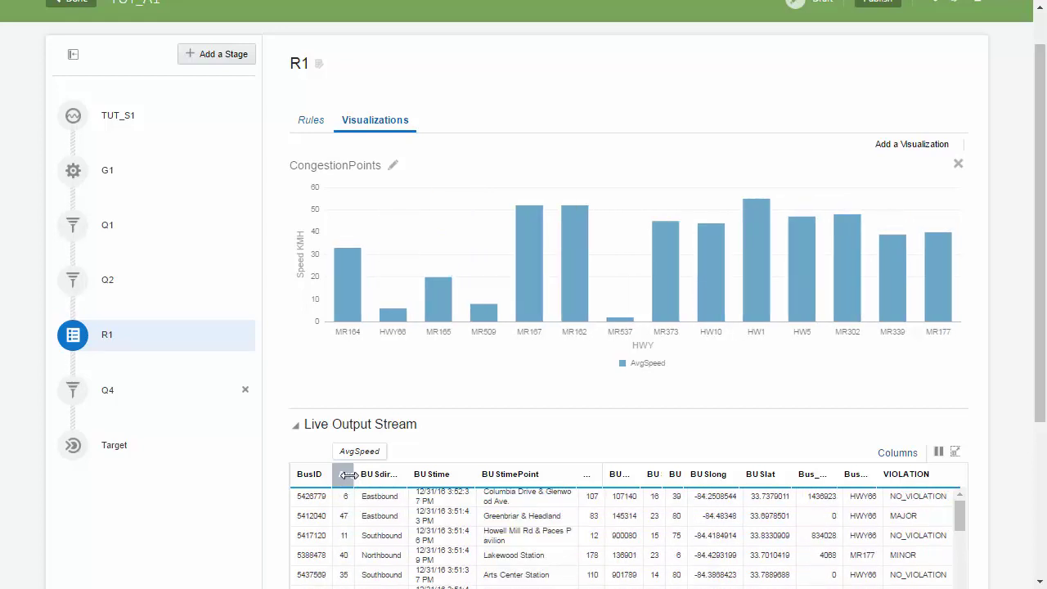
Step: Publish the TUT_A1 application with the executor memory set to 3000 megabytes
left_click_drag(1035, 379, 1040, 340)
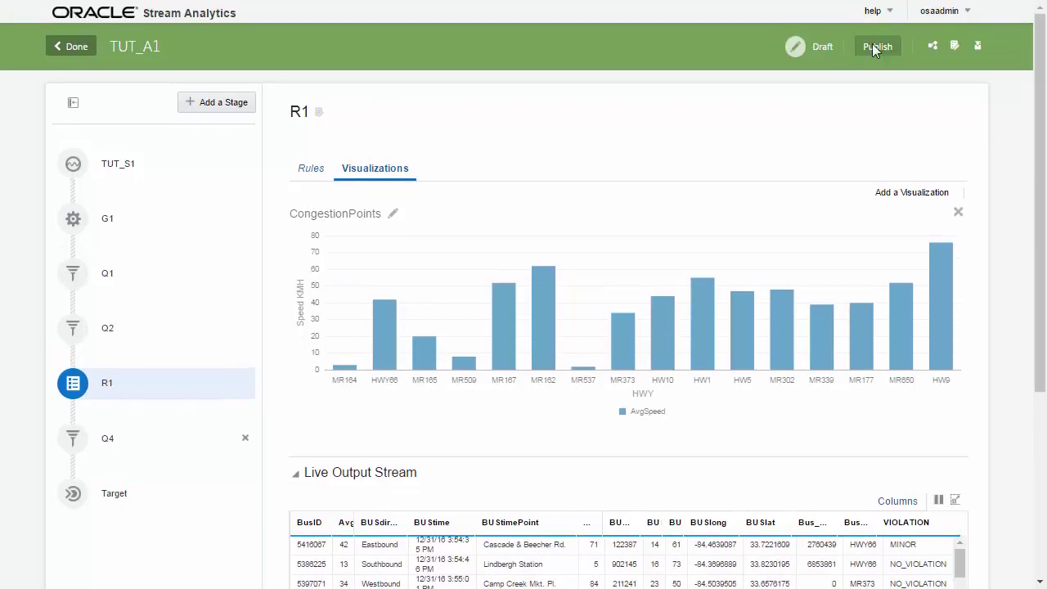
left_click(873, 47)
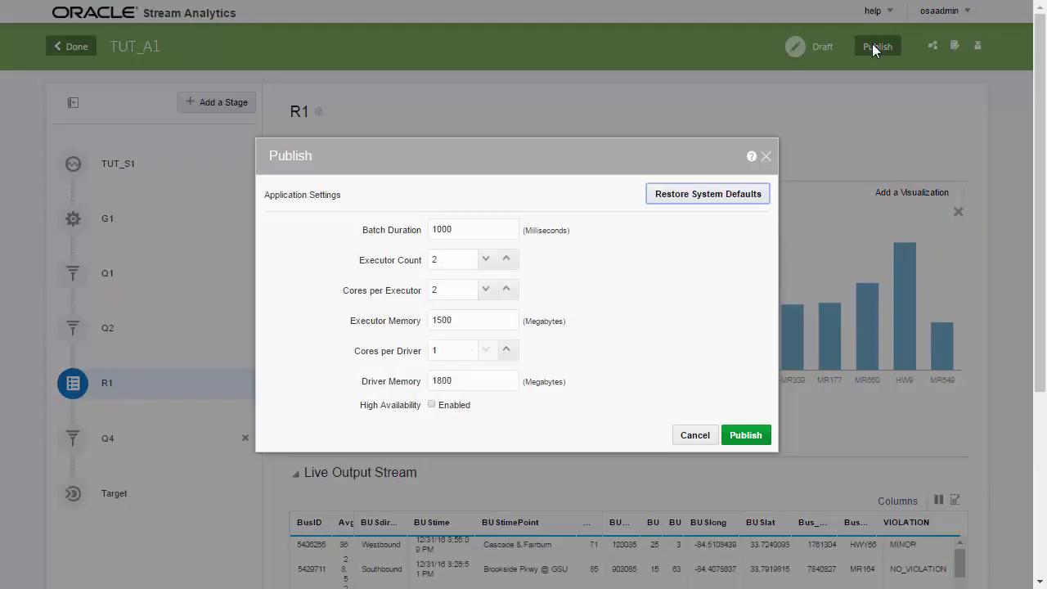
left_click_drag(477, 320, 392, 331)
type("3000")
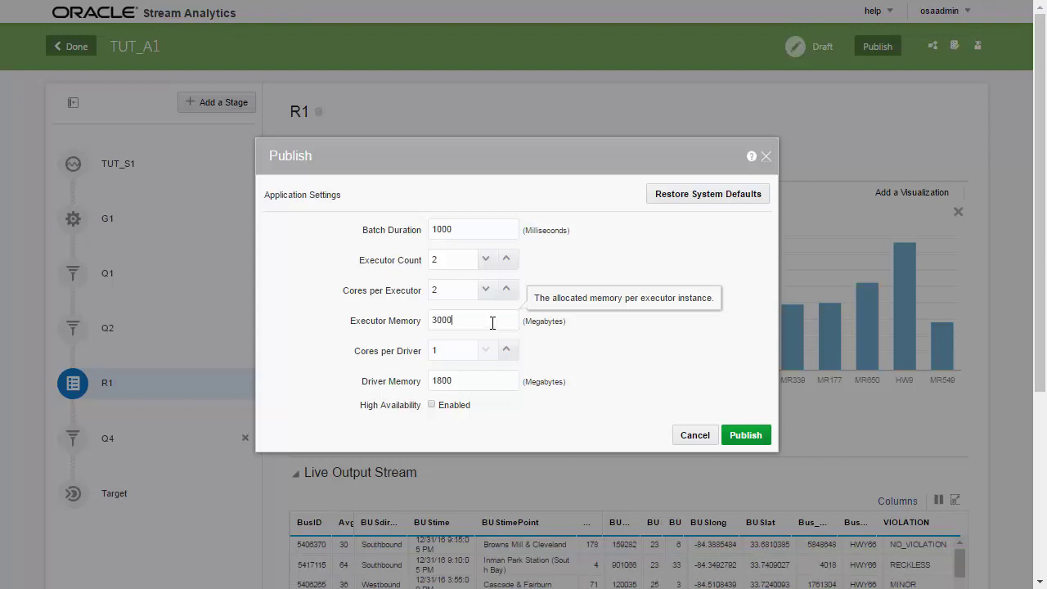
left_click(745, 436)
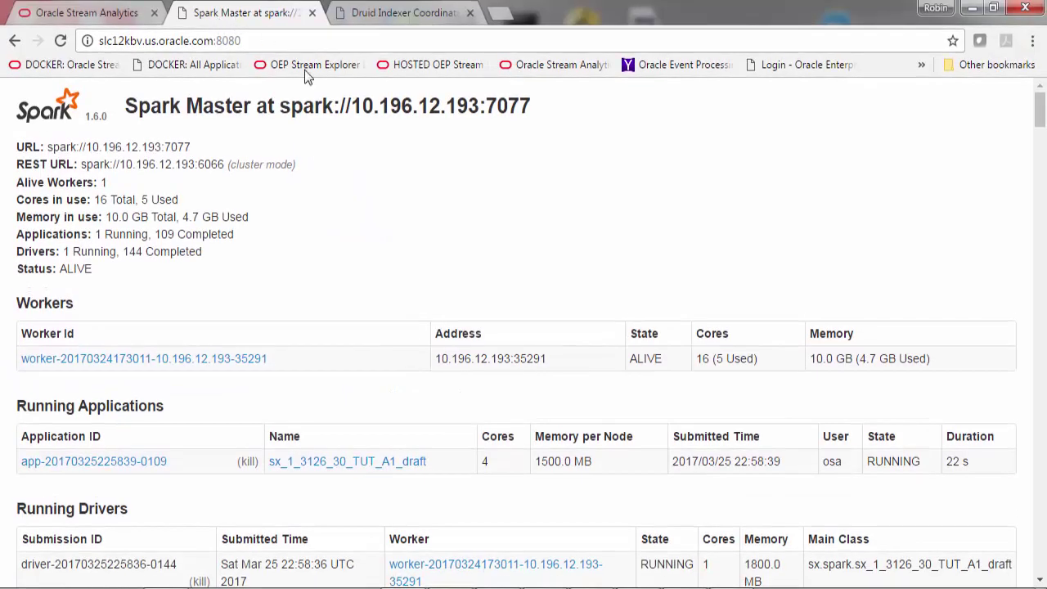
Step: Refresh the Spark Master page to check the running applications and drivers for the published TUT_A1
left_click(61, 41)
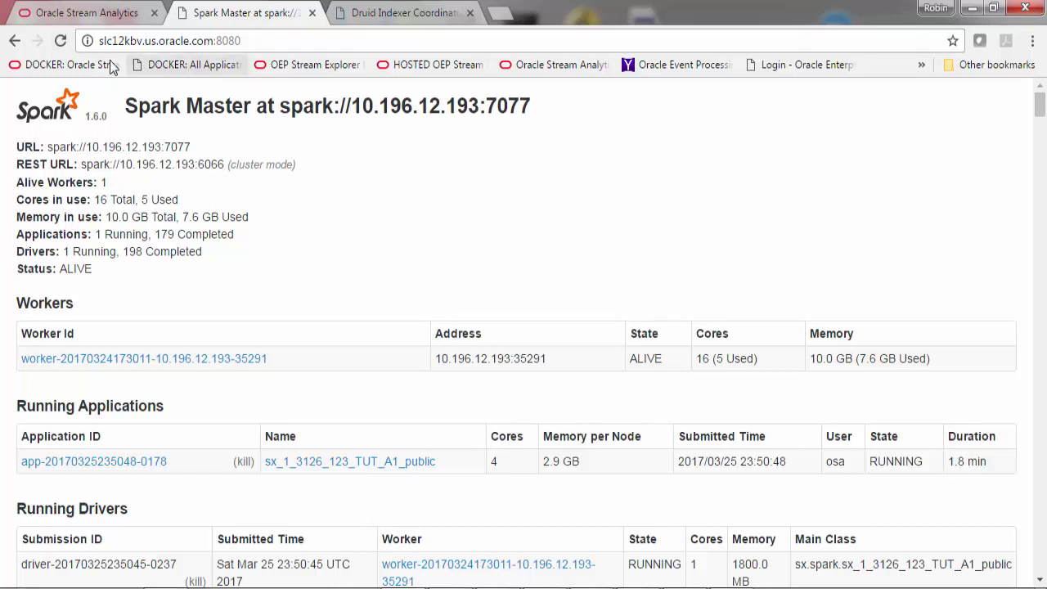
left_click(60, 42)
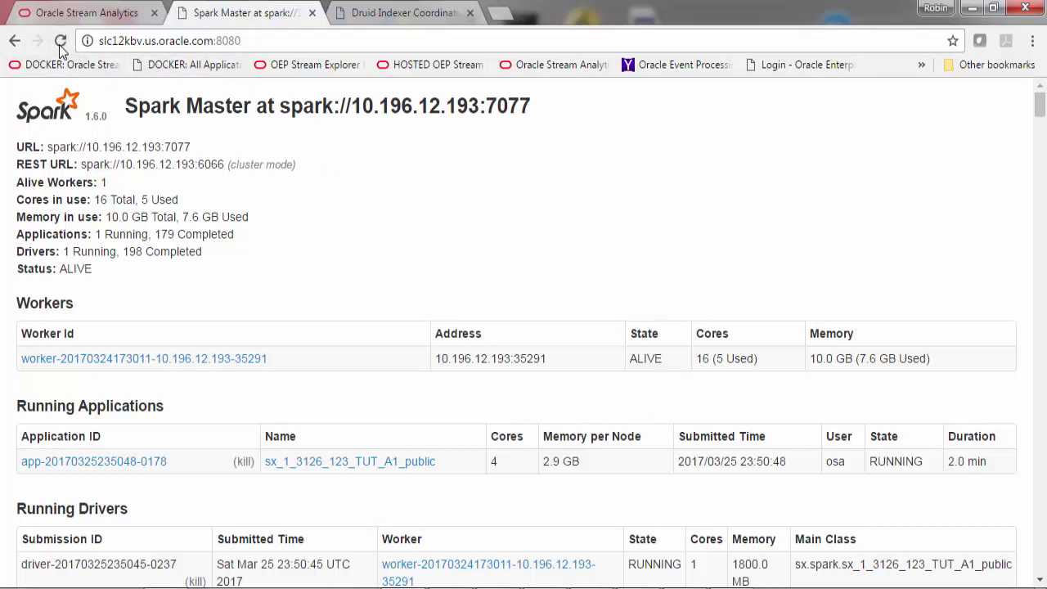
left_click(60, 43)
Step: Switch back to Oracle Stream Analytics and filter the catalog by the transportation tag
left_click(59, 18)
left_click(331, 196)
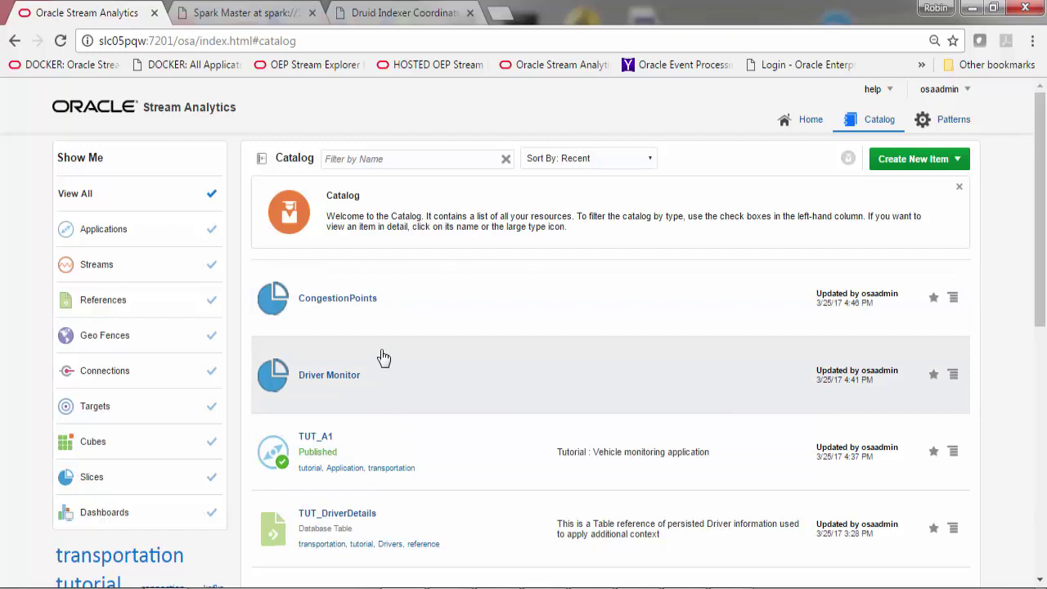
left_click(161, 557)
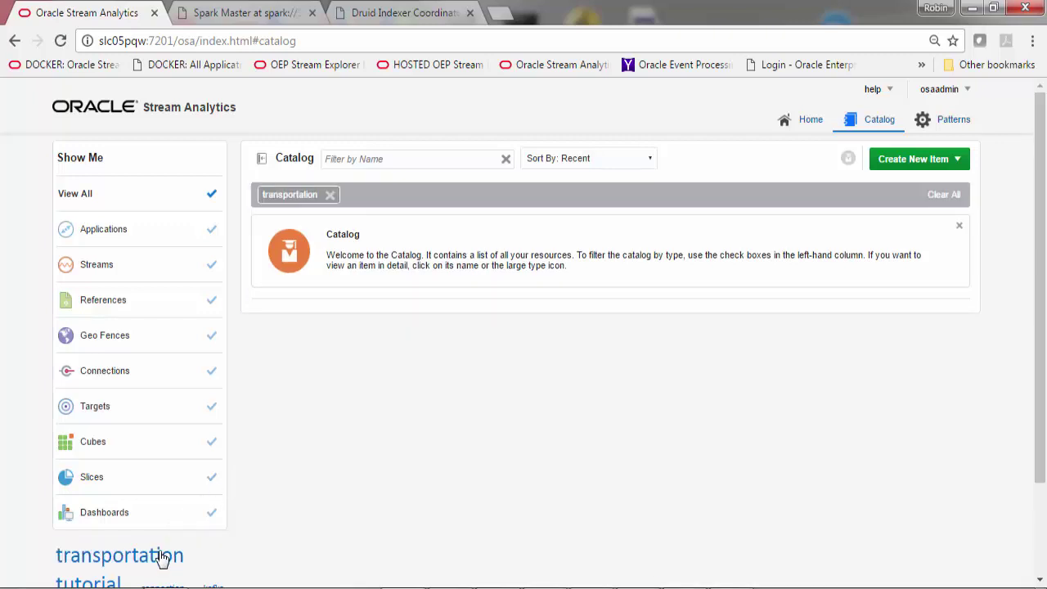
Step: Start cube C1 described as "Analytical Cube from the Vehicle Monitoring published Application", with tags transportation and CUBE and source type Published Application
left_click(910, 159)
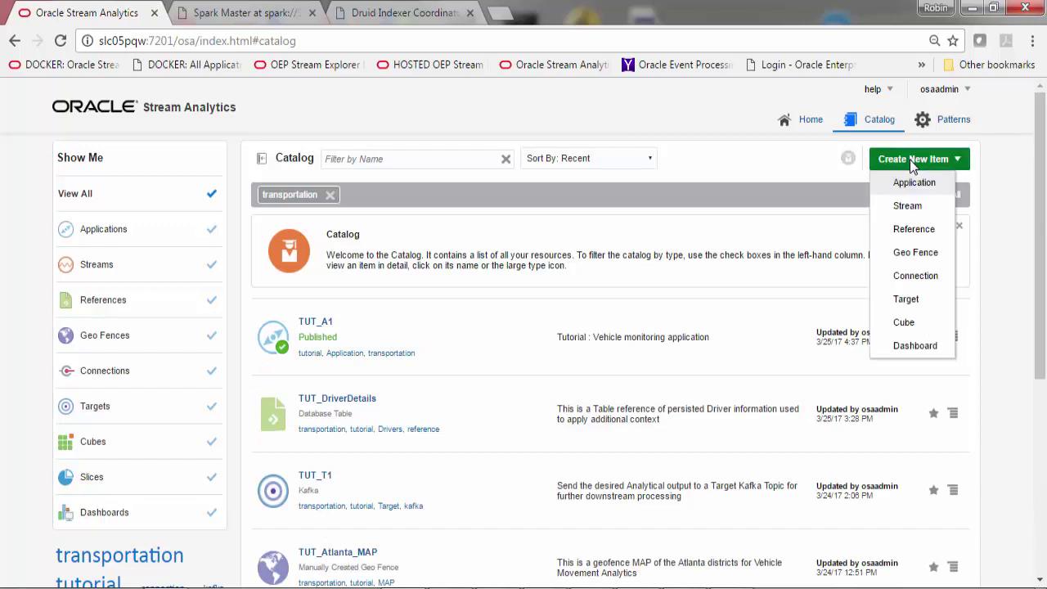
left_click(905, 323)
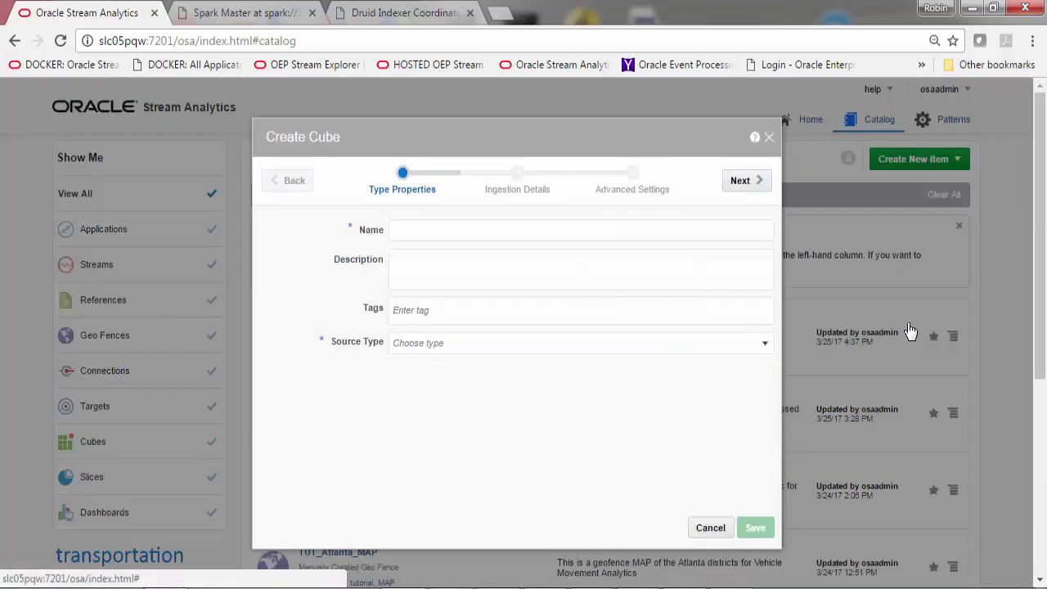
type("C1")
left_click(459, 259)
type("Analytical Cube ")
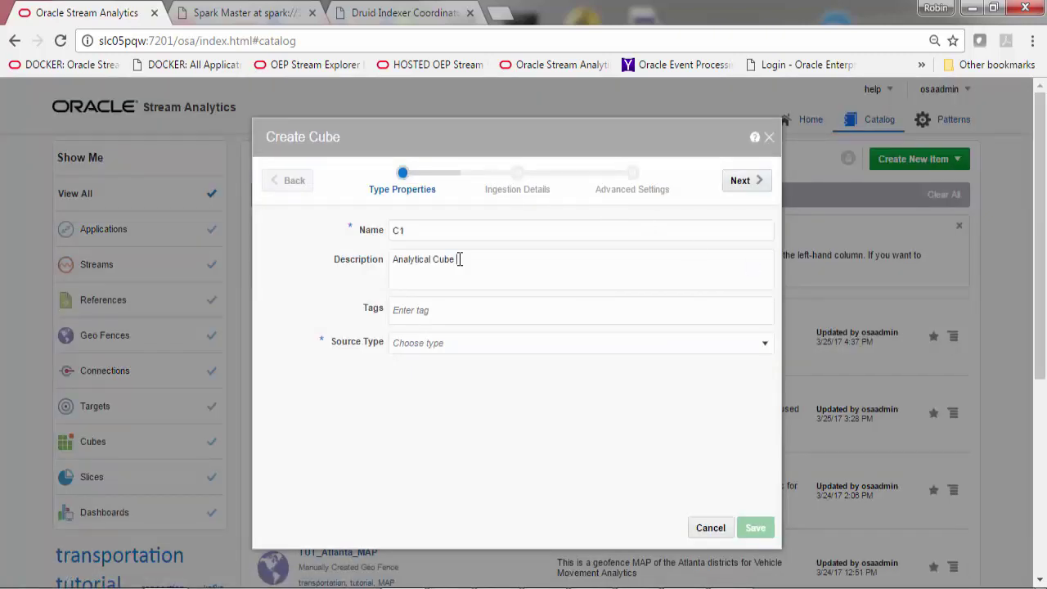
type("from the Vehicle Monitoring published ")
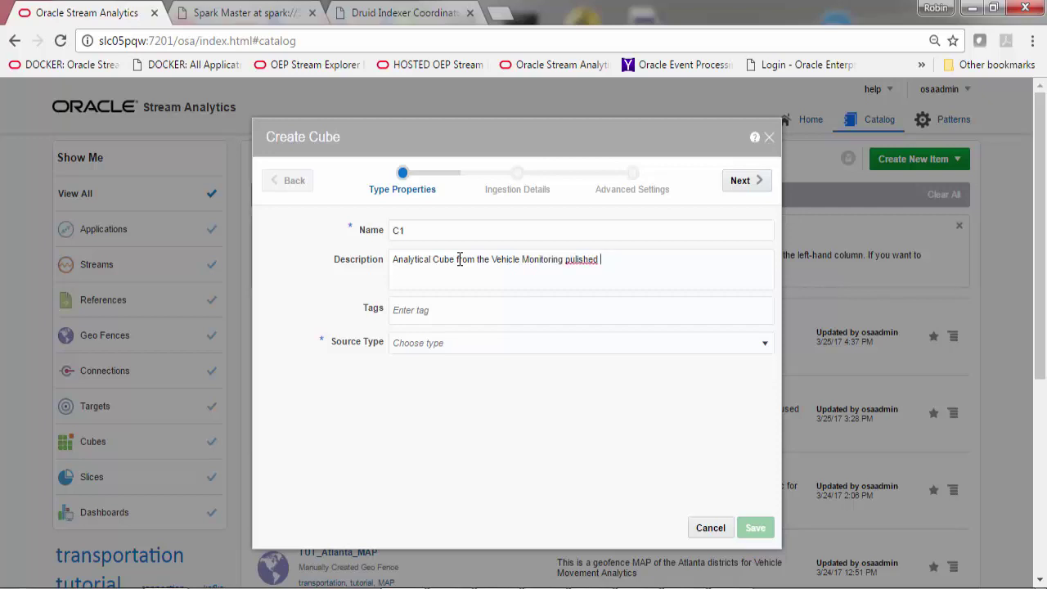
type("Application")
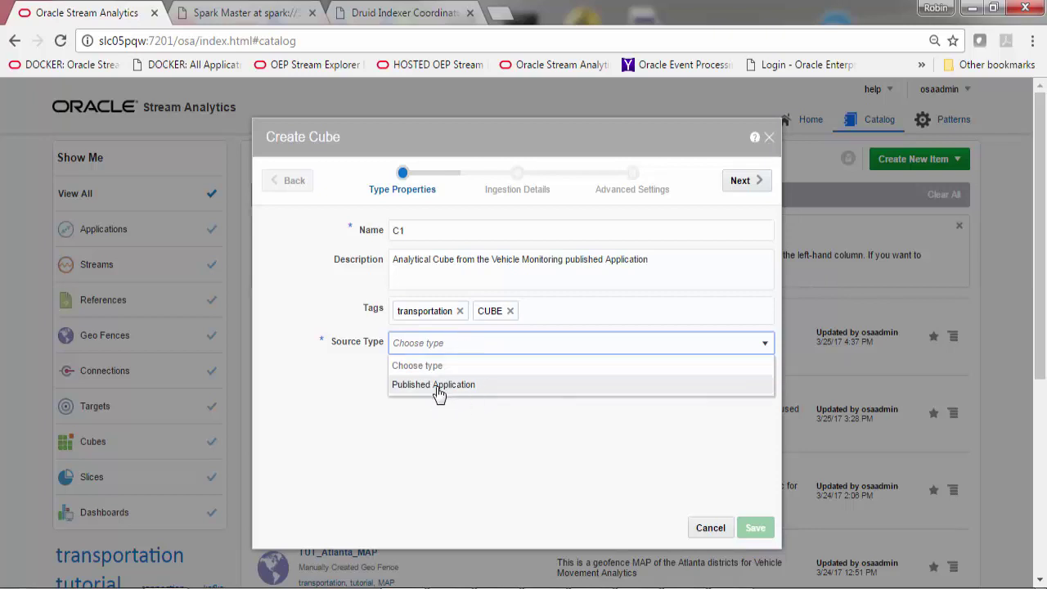
left_click(436, 393)
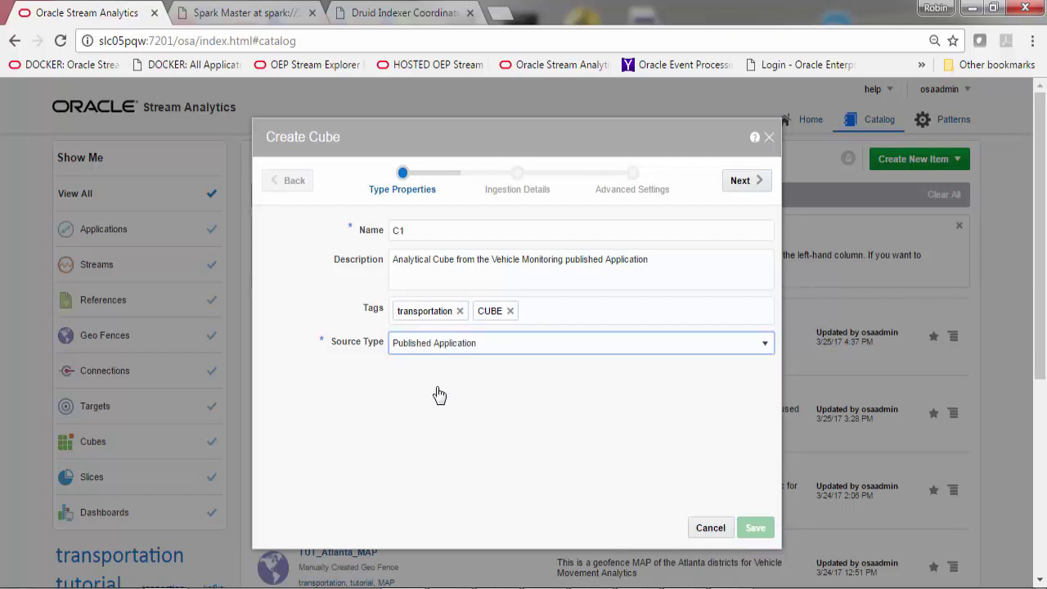
Step: Set the cube's ingestion source to application TUT_A1 with timestamp reported_at in the MM/dd/yyyy HH:mm:ss format
left_click(734, 180)
left_click(614, 309)
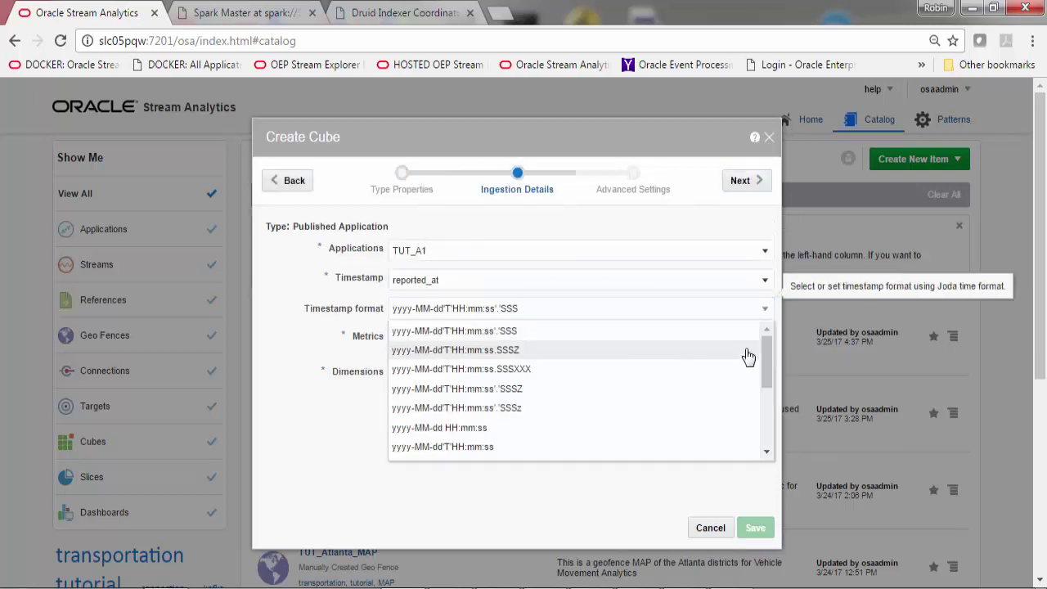
left_click_drag(766, 347, 766, 409)
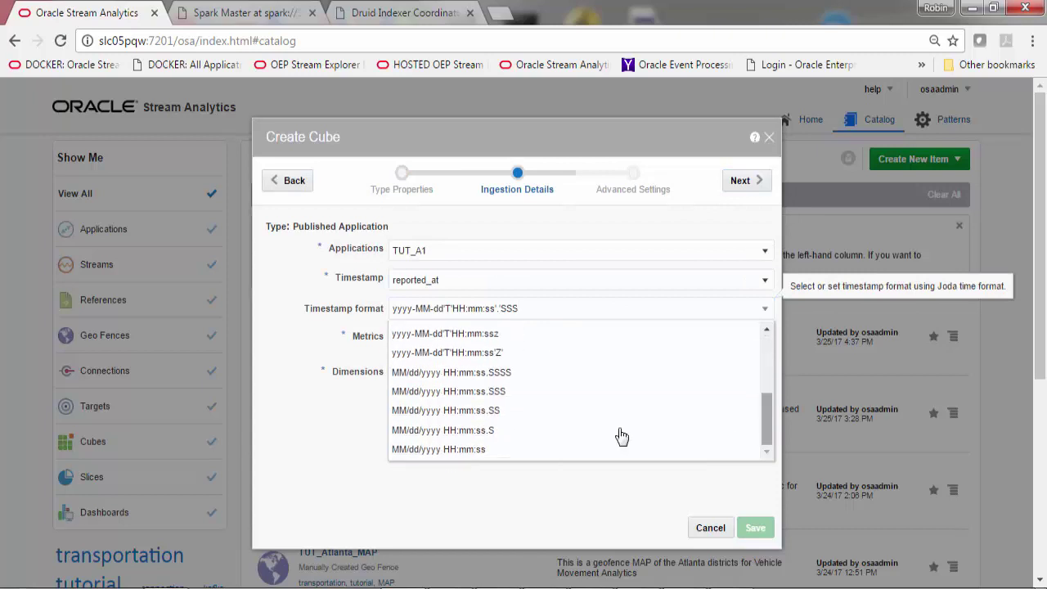
left_click(489, 451)
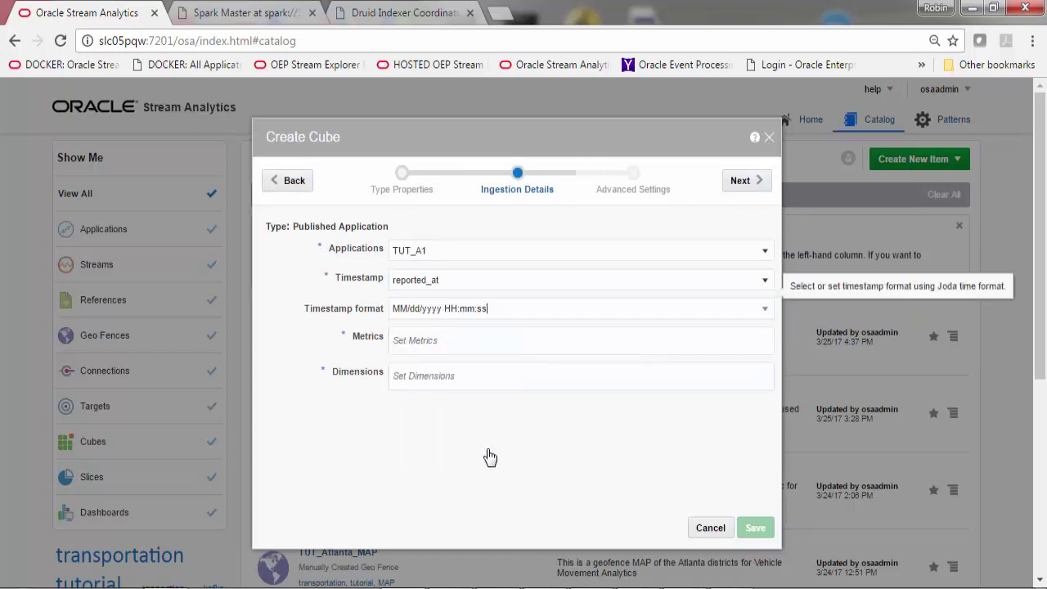
Step: Set the cube's metric to AvgSpeed and its dimensions to DRIVER_NAME, AGE, ISSUE_STATE, Violation and highway
left_click(431, 340)
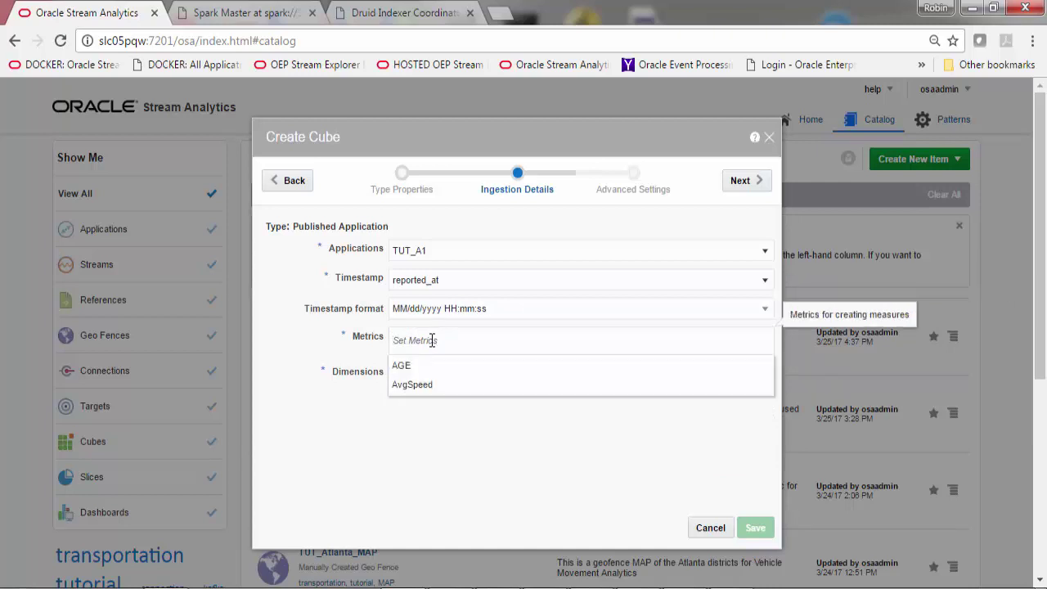
left_click(422, 384)
left_click(424, 379)
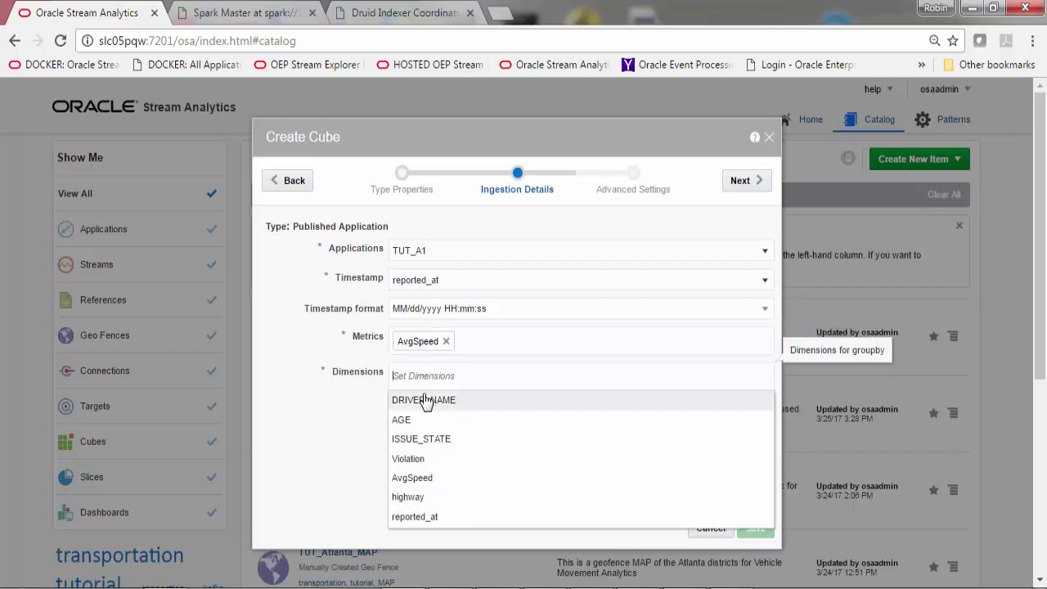
left_click(424, 399)
left_click(504, 375)
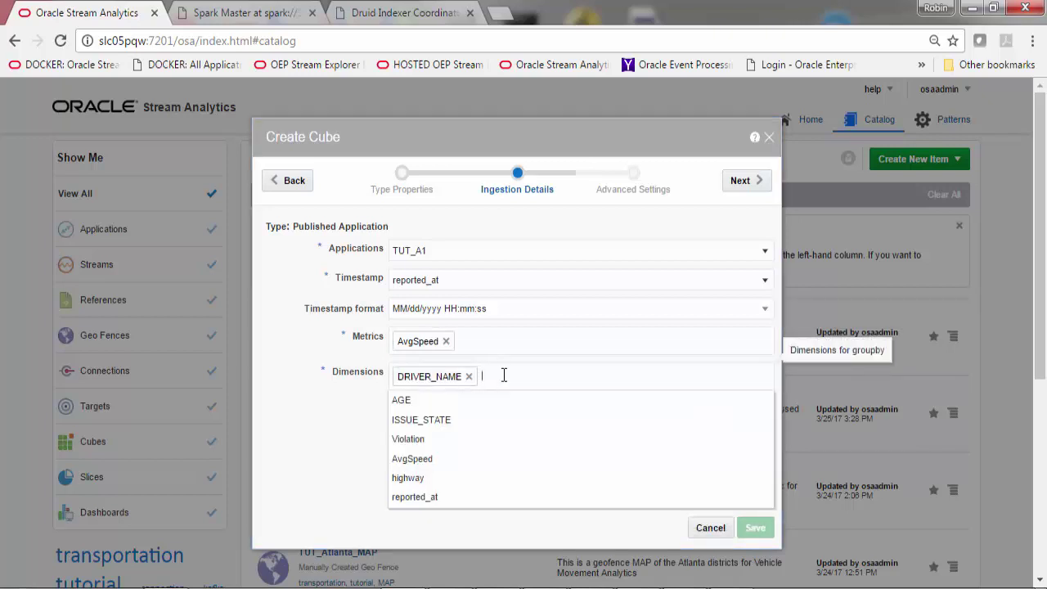
left_click(539, 399)
left_click(542, 408)
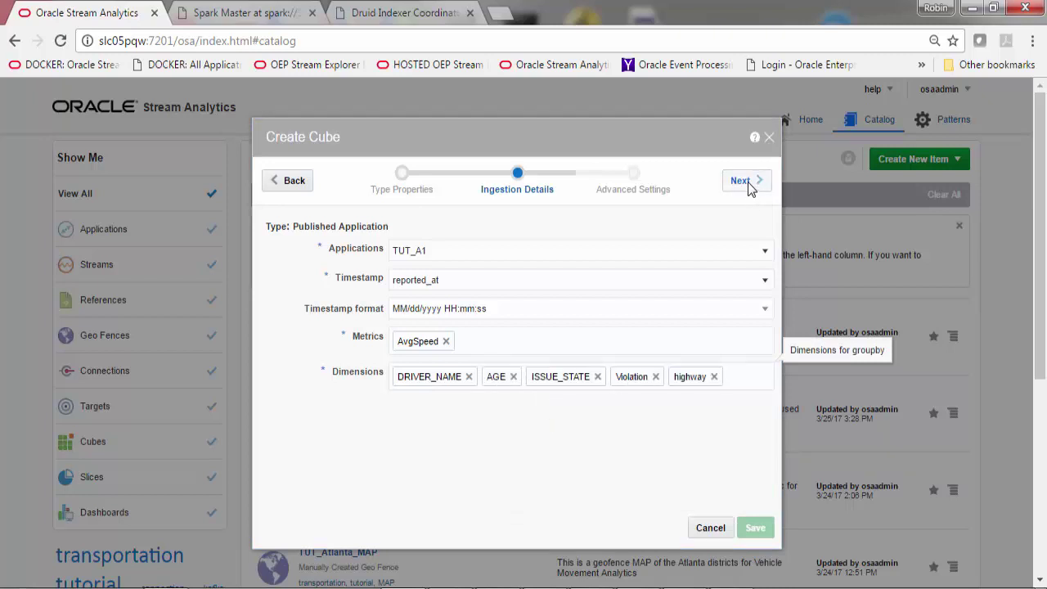
Step: Set the cube's task duration to 30 seconds in the advanced settings and save the cube
left_click(747, 184)
left_click(413, 340)
key("BackSpace")
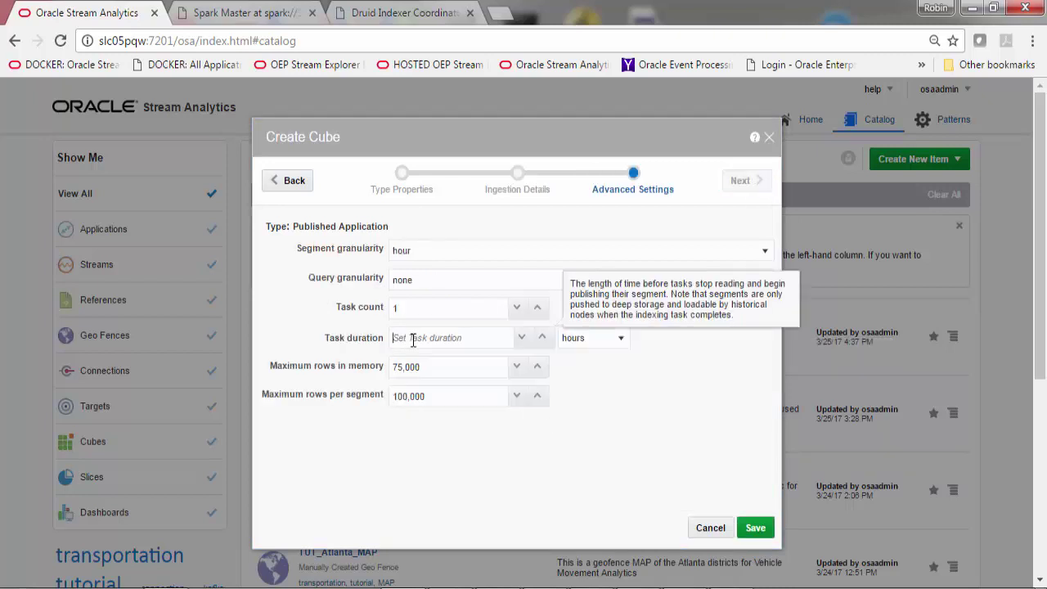
type("30")
left_click(620, 338)
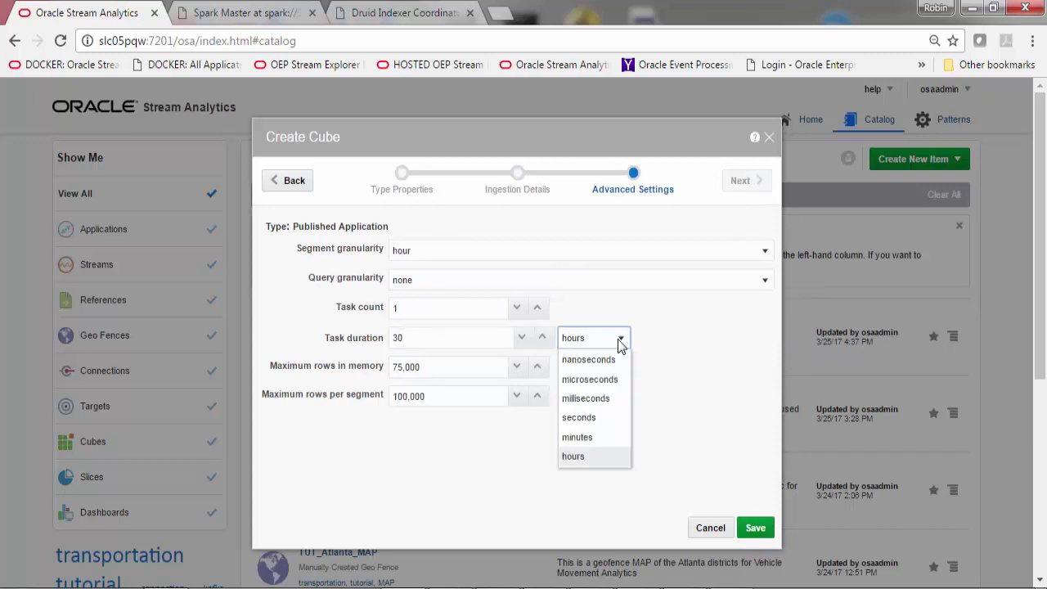
left_click(612, 419)
left_click(754, 530)
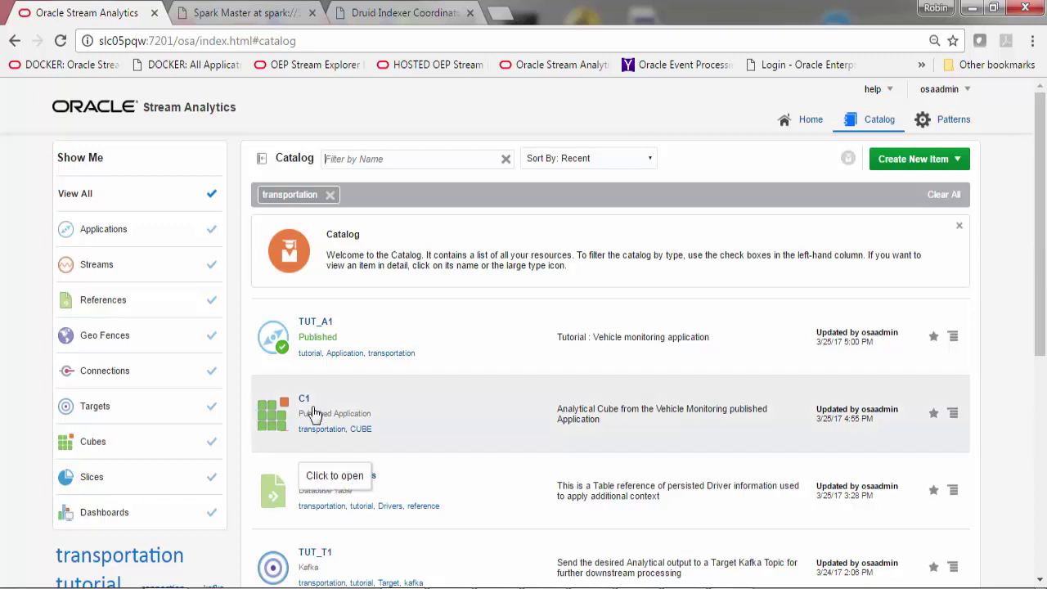
Step: Open the C1 cube and query its data since 1-1-2014 in the table view
left_click(314, 415)
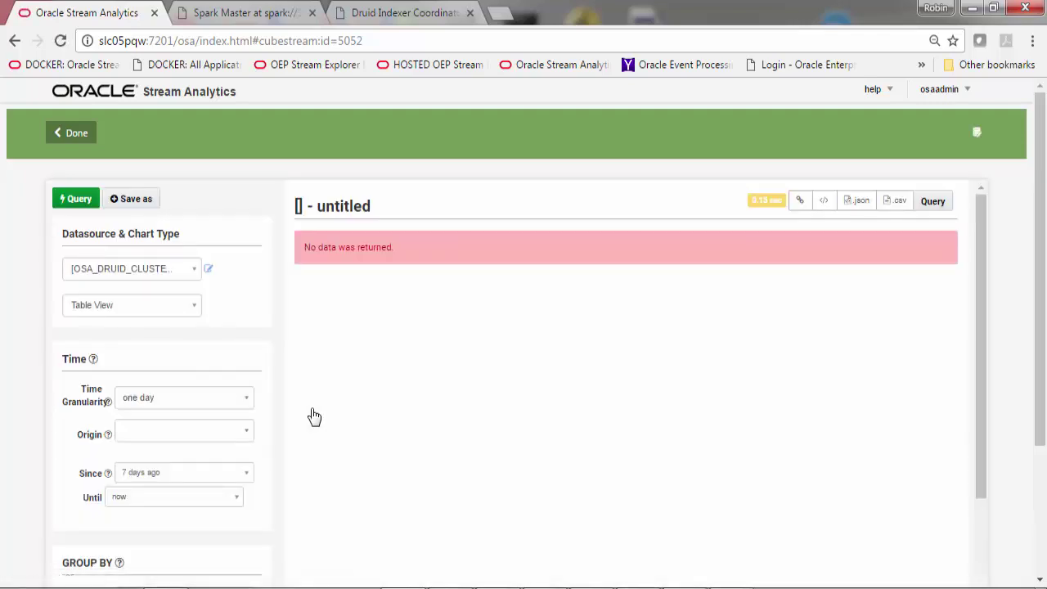
left_click(57, 203)
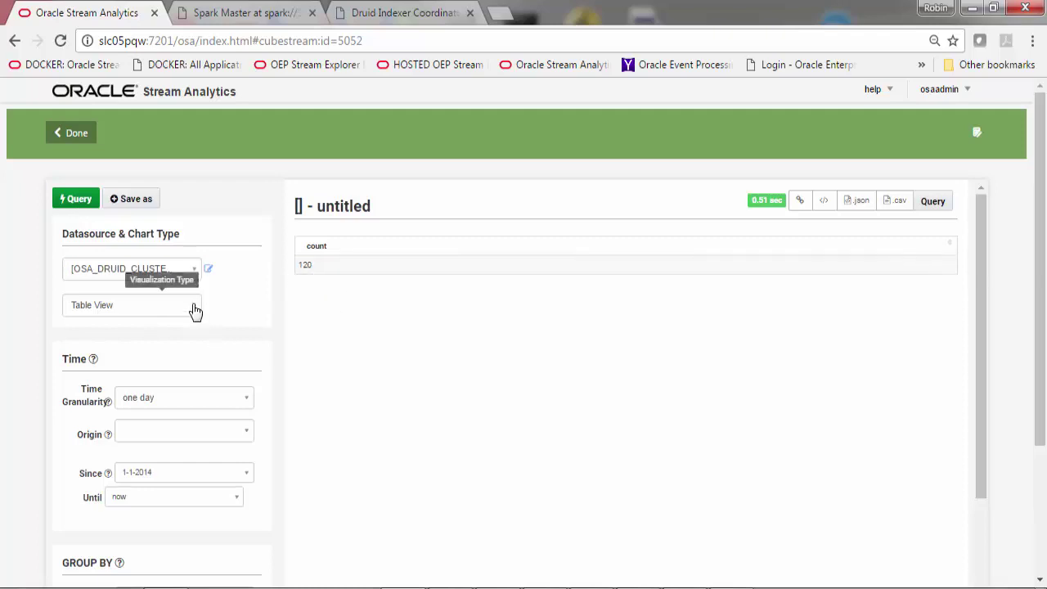
Step: Change the C1 cube's visualization from Table View to Big Number
left_click(195, 307)
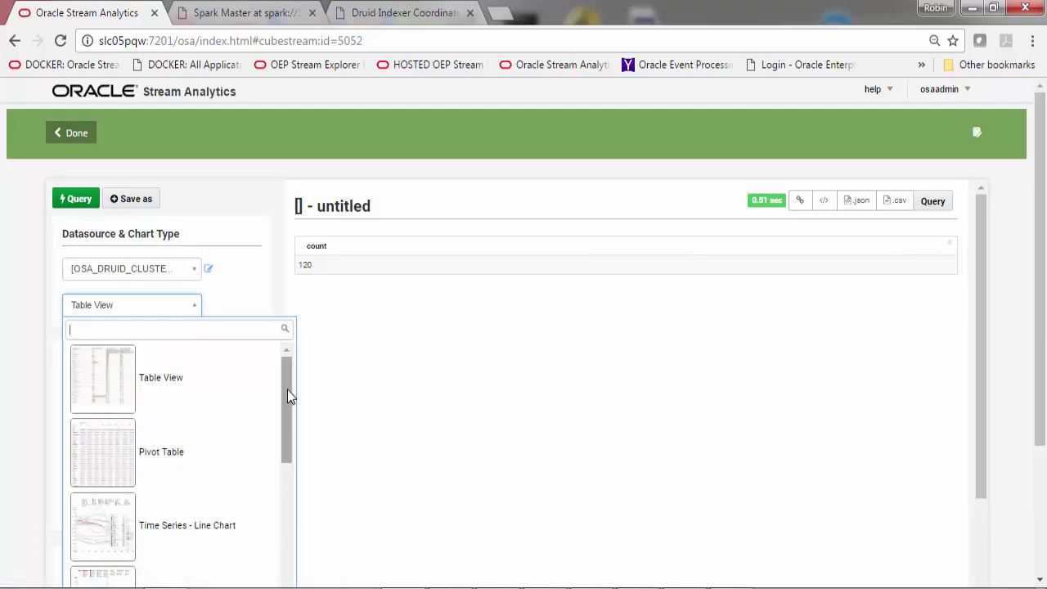
left_click_drag(289, 399, 276, 561)
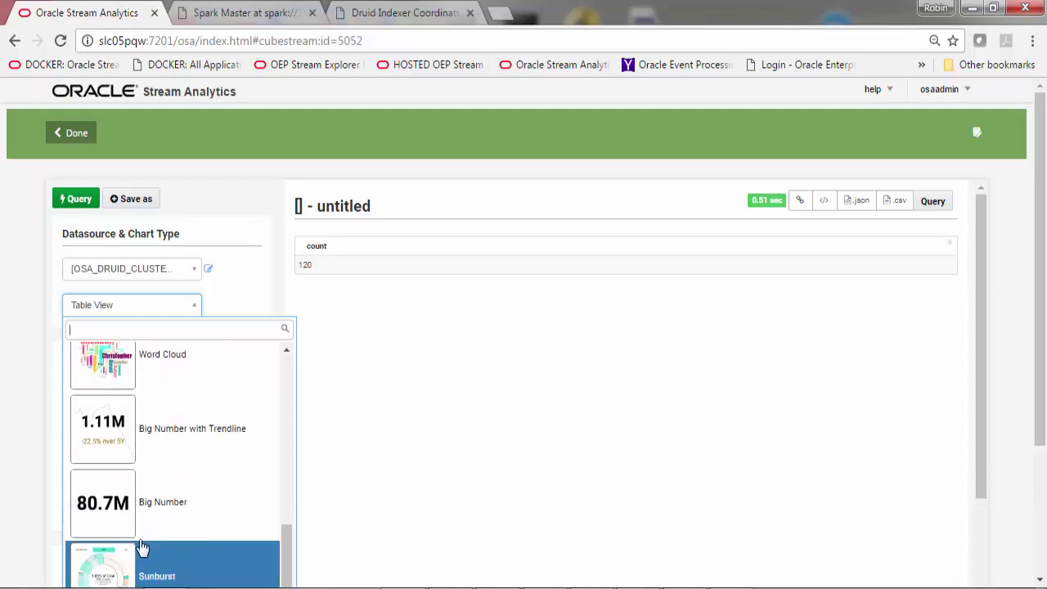
left_click(102, 511)
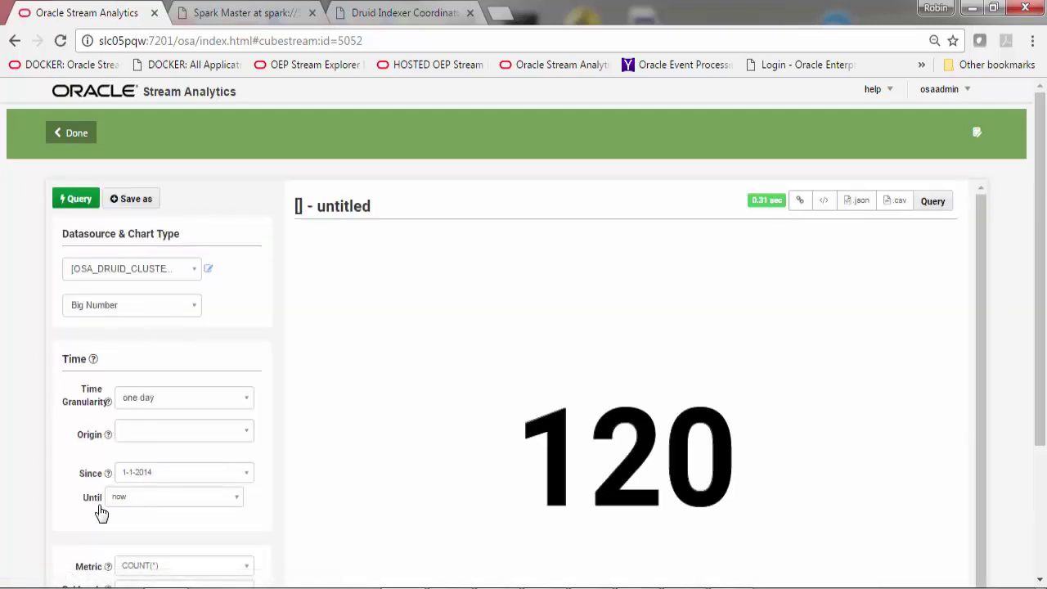
Step: Save the Big Number view as a slice named TotalVCount without adding it to a dashboard
scroll(102, 507, "down", 1)
left_click(124, 171)
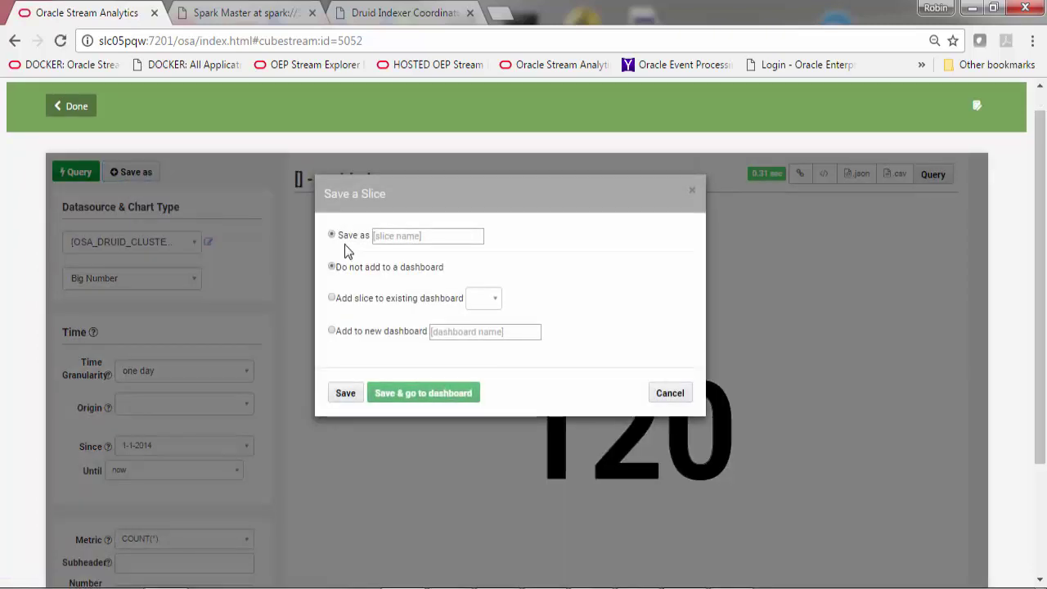
type("TotalVCount")
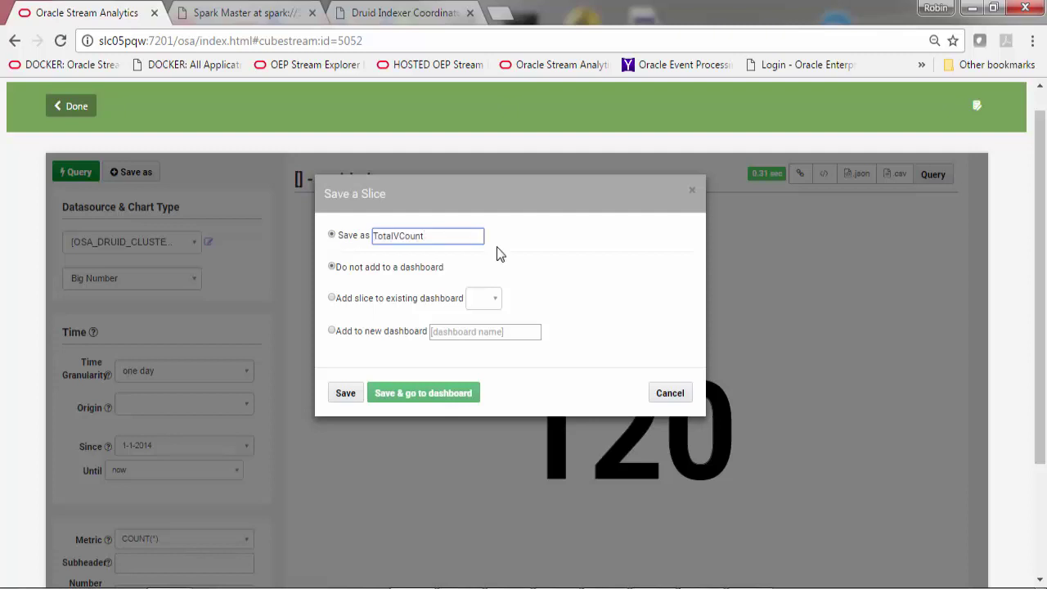
left_click(345, 393)
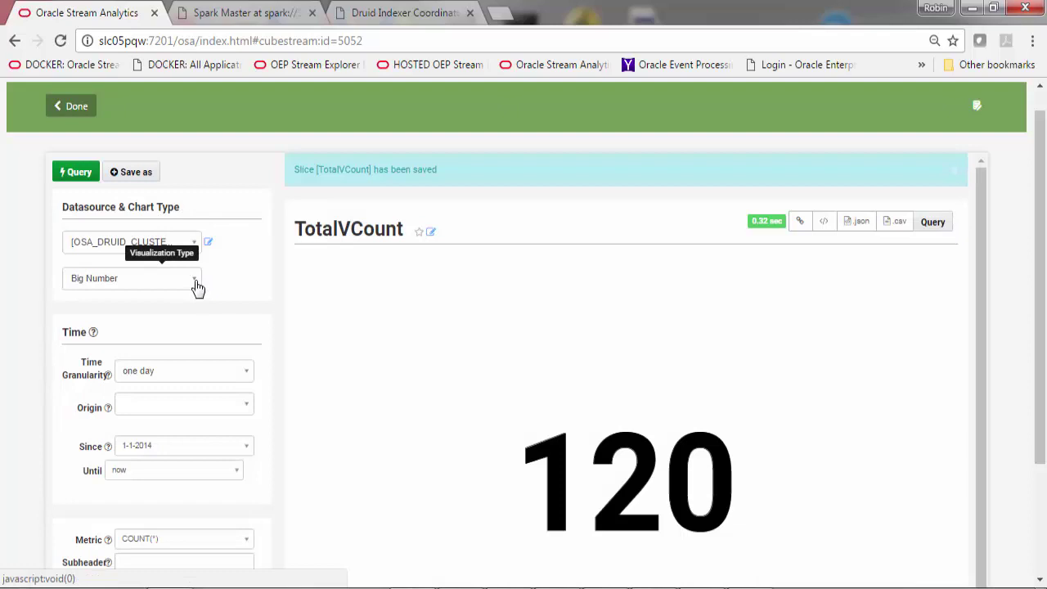
Step: Query the cube in Table View grouped by Violation, chart it as a pie and save it as slice ByStateUntilNow
left_click(77, 173)
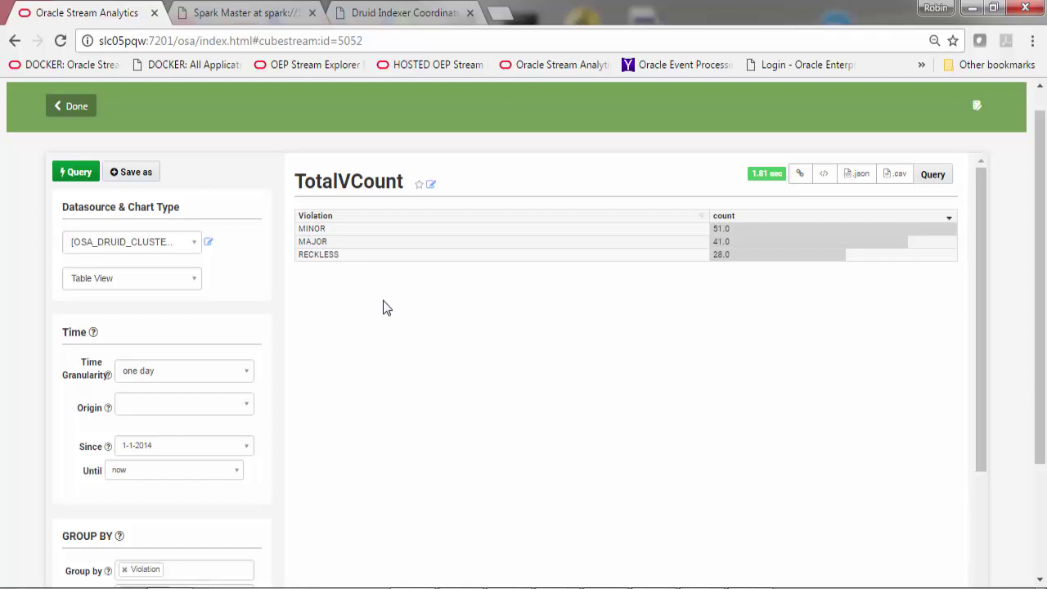
left_click(131, 278)
left_click(210, 486)
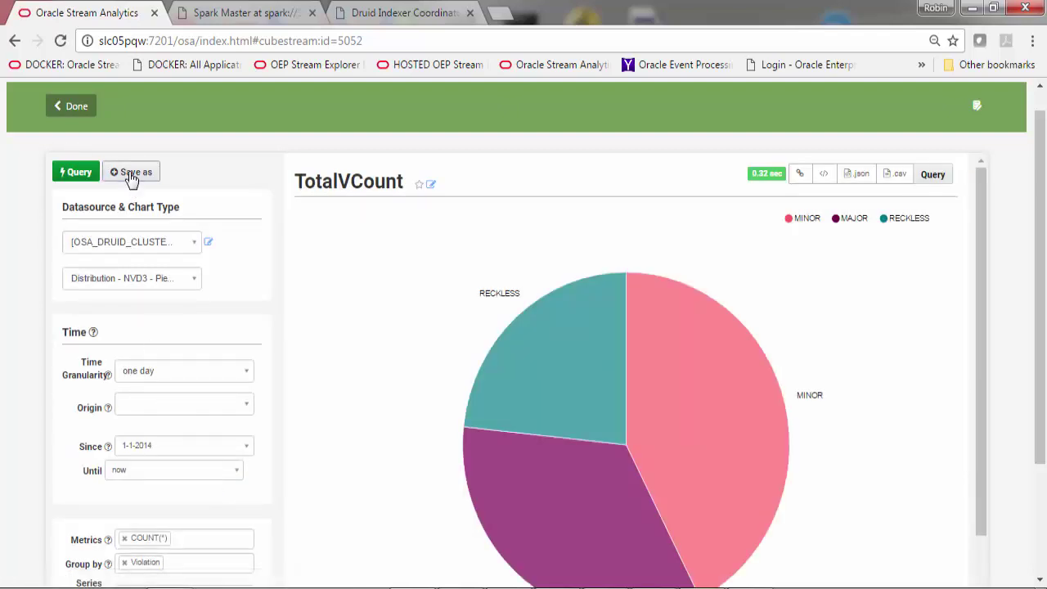
left_click(131, 175)
left_click(345, 420)
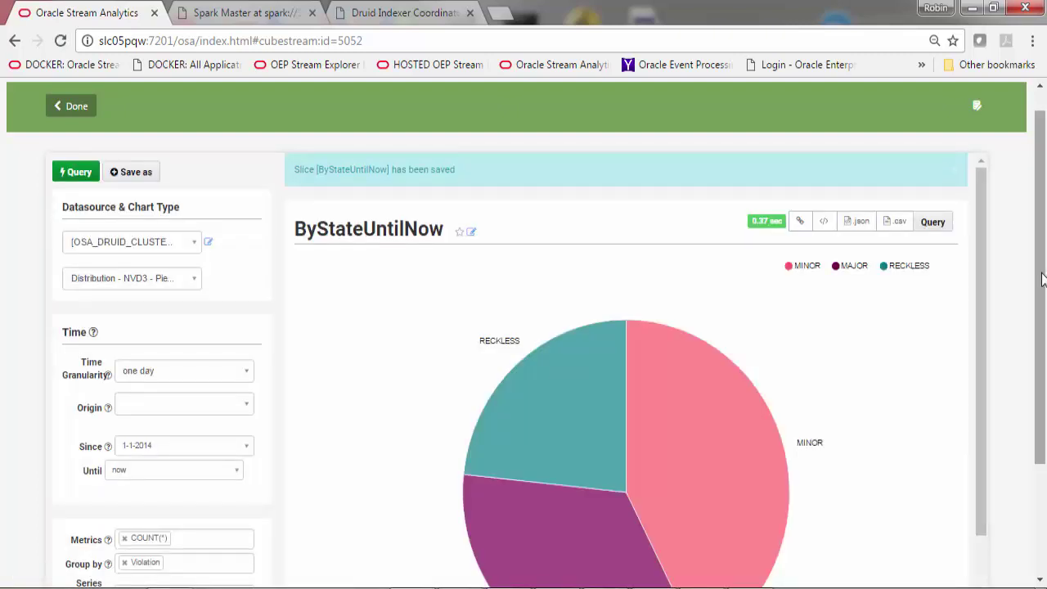
Step: Group the pie chart's count by ISSUE_STATE, query the data and switch the visualization to Distribution - Bar Chart
left_click_drag(1044, 280, 1046, 327)
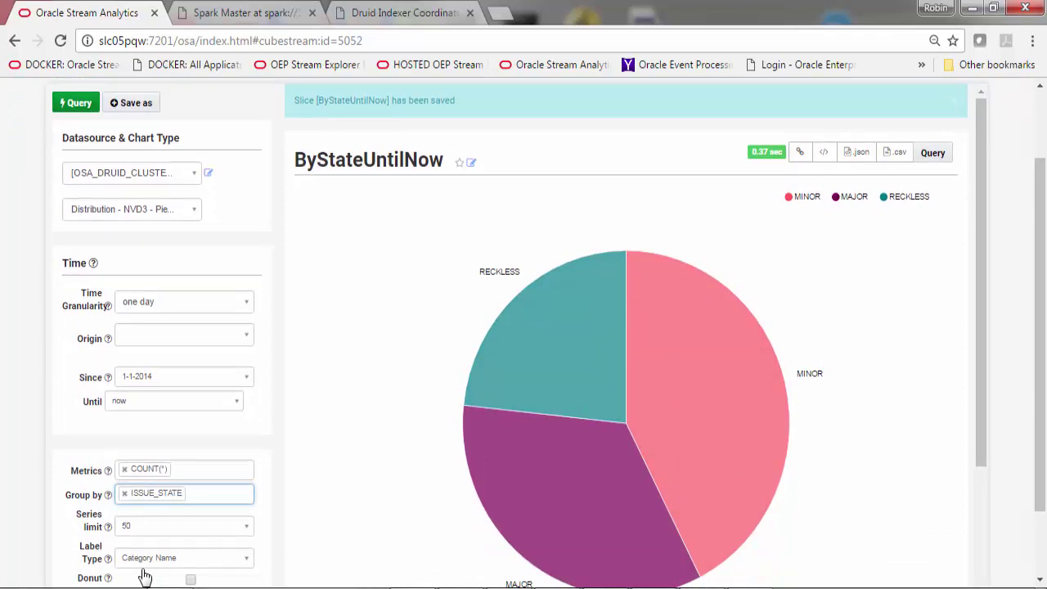
left_click(70, 103)
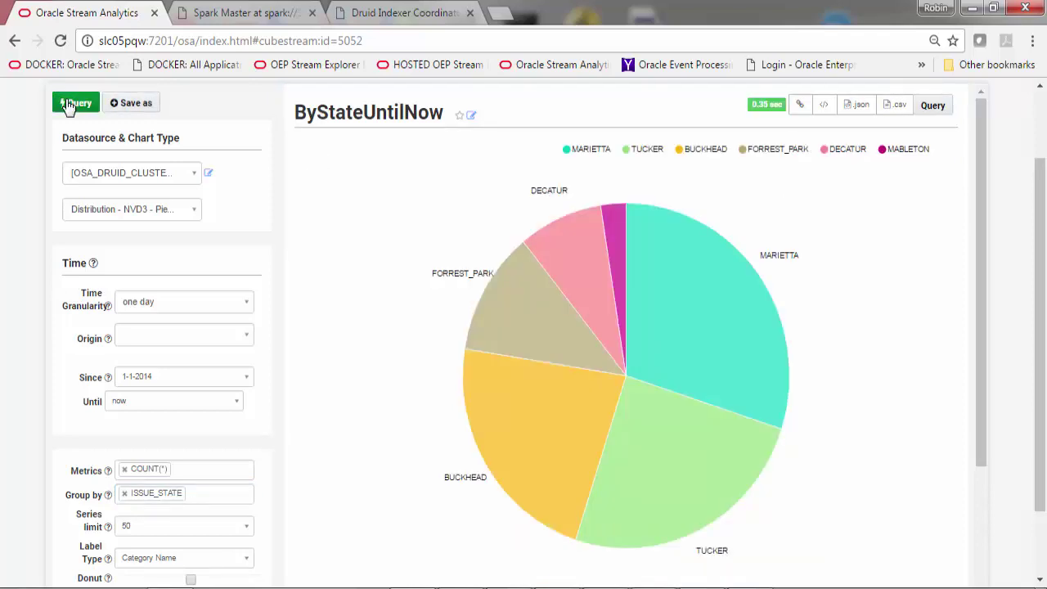
left_click(131, 209)
left_click(168, 398)
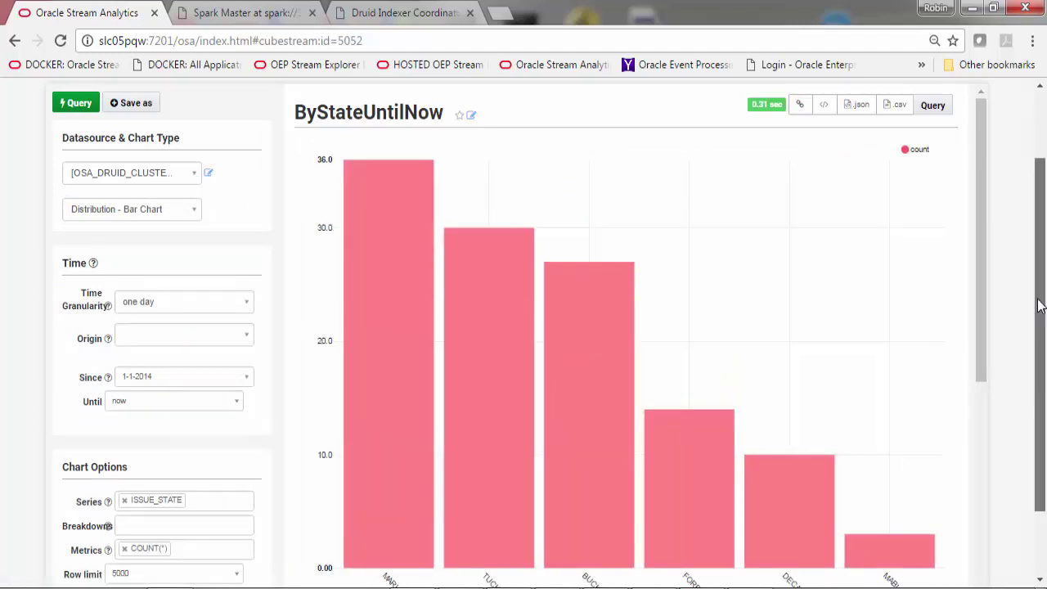
Step: Save the bar chart as a new slice named ByStateUntilNowBAR without adding it to a dashboard
left_click_drag(1041, 304, 1041, 262)
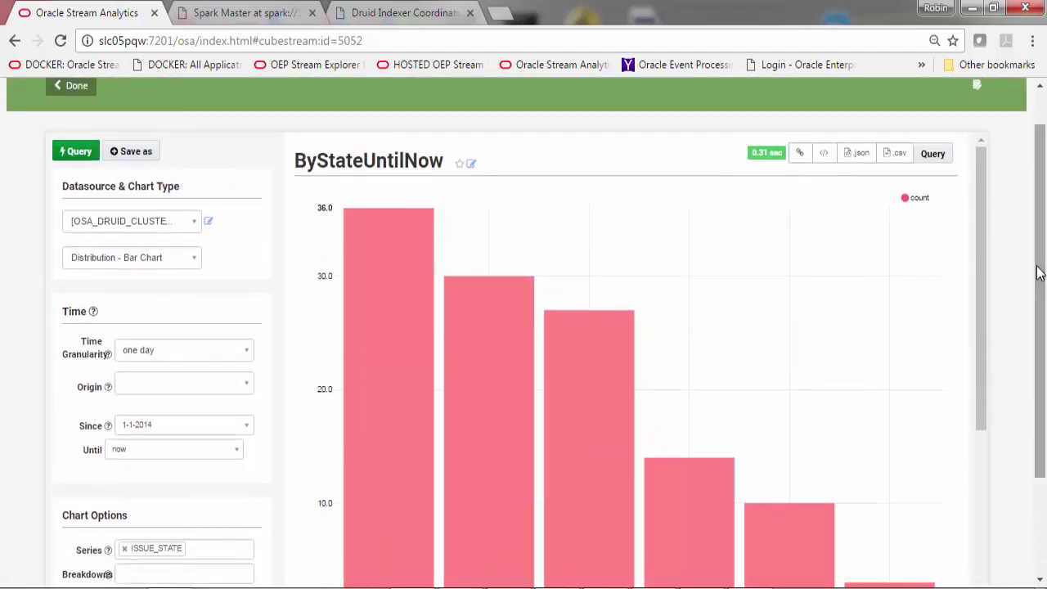
left_click(135, 155)
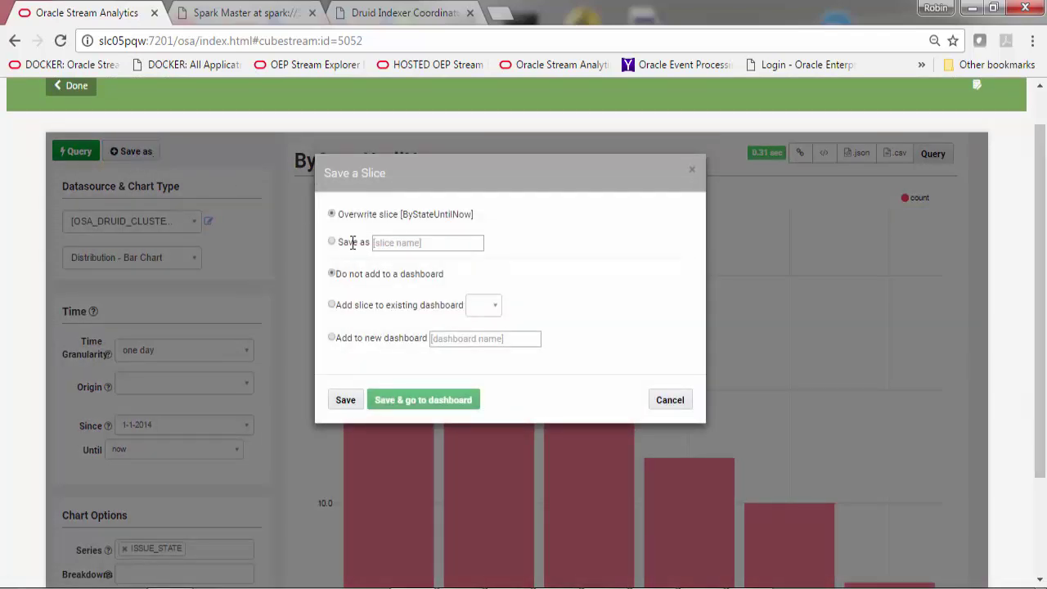
left_click(412, 247)
type("ByStateUntilNowBAR")
left_click(345, 400)
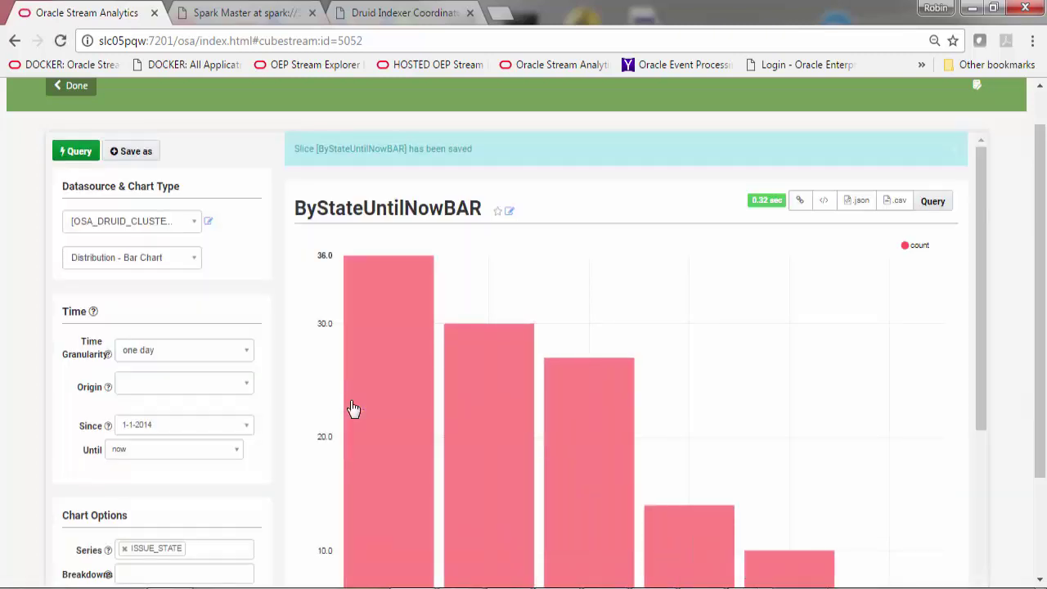
Step: Look over the full ByStateUntilNowBAR chart and finish the cube exploration to return to the catalog
scroll(354, 409, "down", 3)
left_click_drag(981, 288, 986, 323)
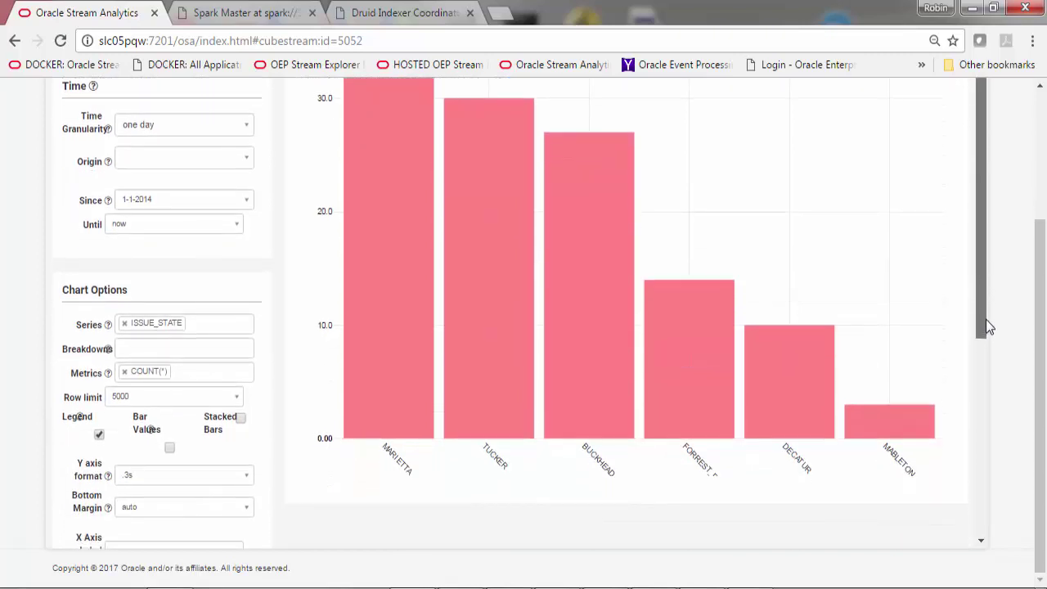
left_click_drag(1040, 290, 1043, 216)
scroll(1044, 217, "up", 1)
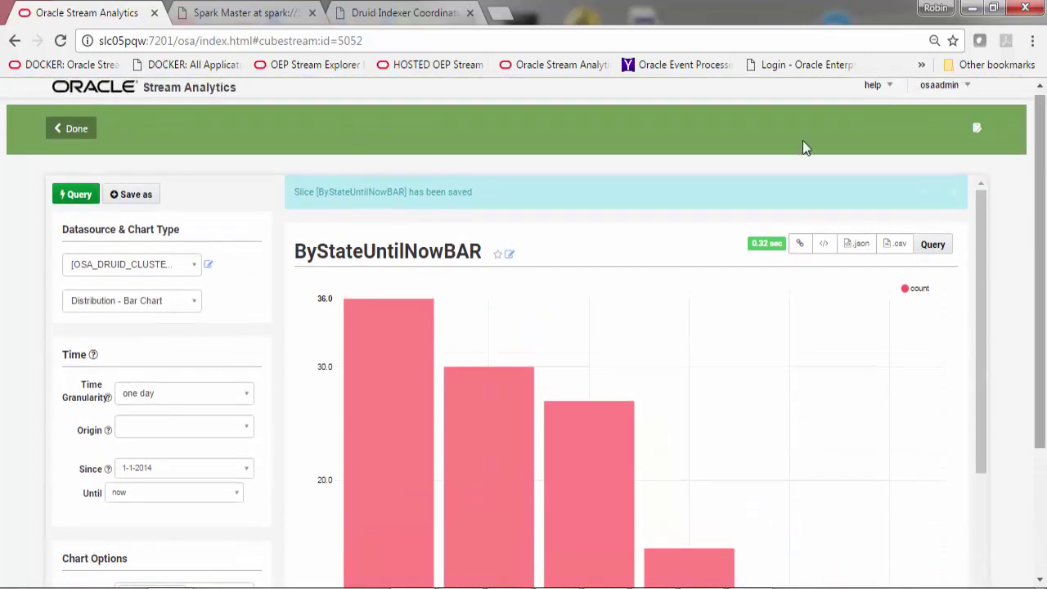
left_click(69, 131)
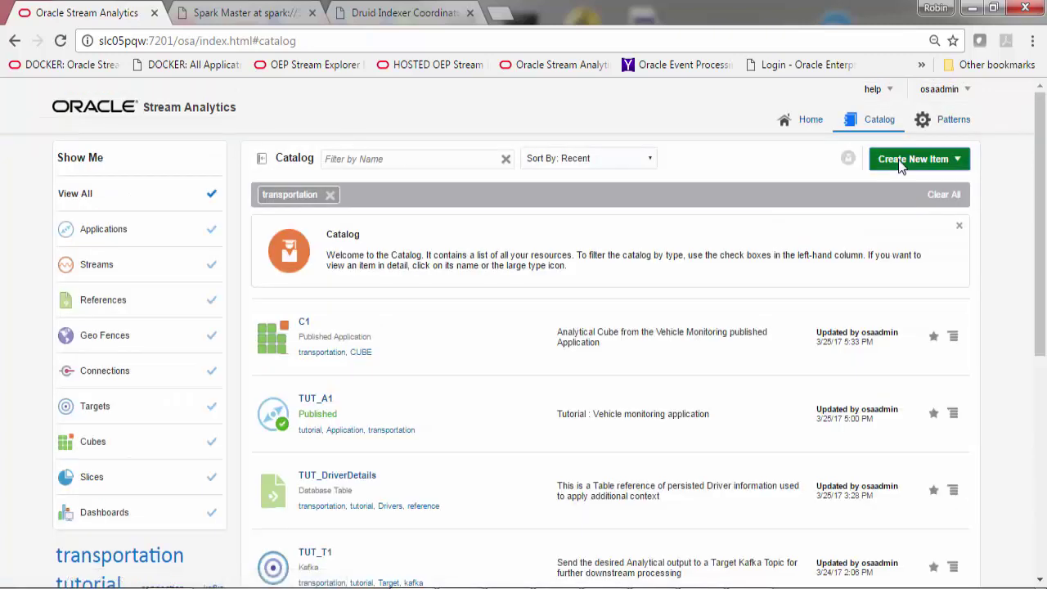
Step: Start a new dashboard named MyDash, described as Operational Dashboard for Vehicle Monitoring, with tags transportation, Dashboard and Vehicle
left_click(899, 159)
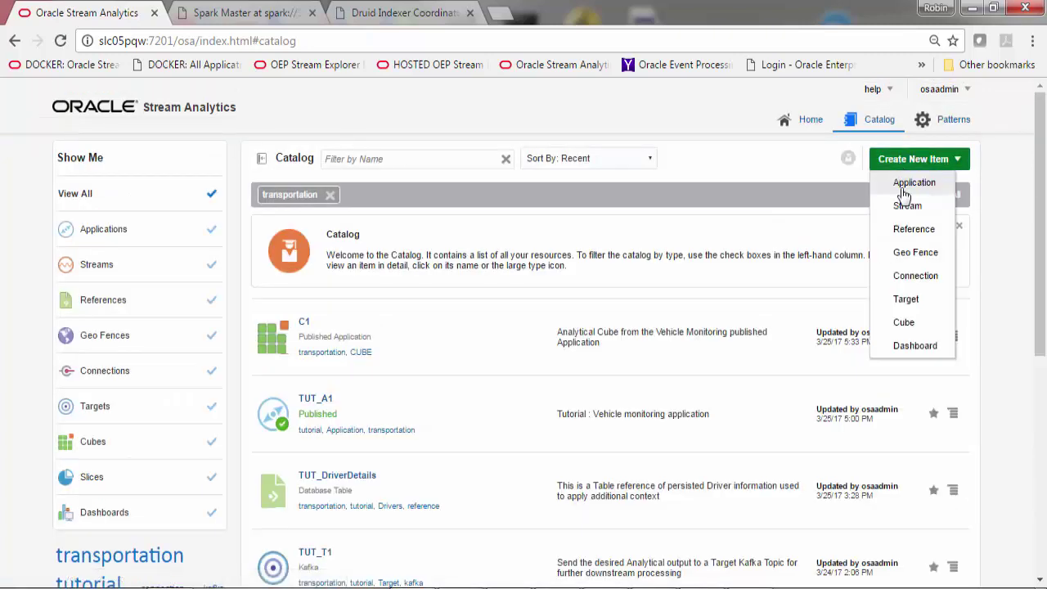
left_click(905, 348)
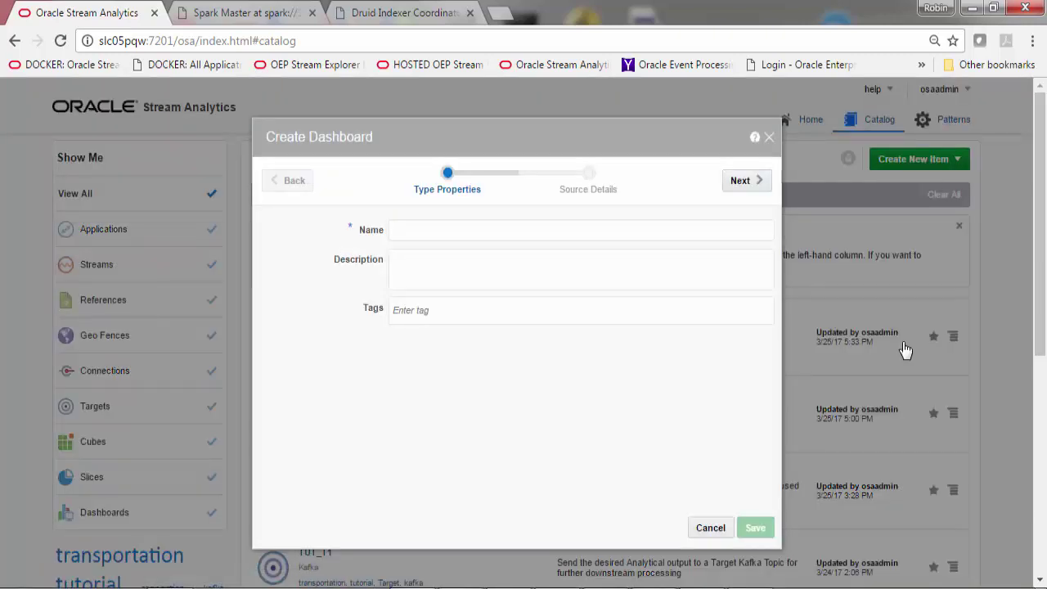
type("MyDash")
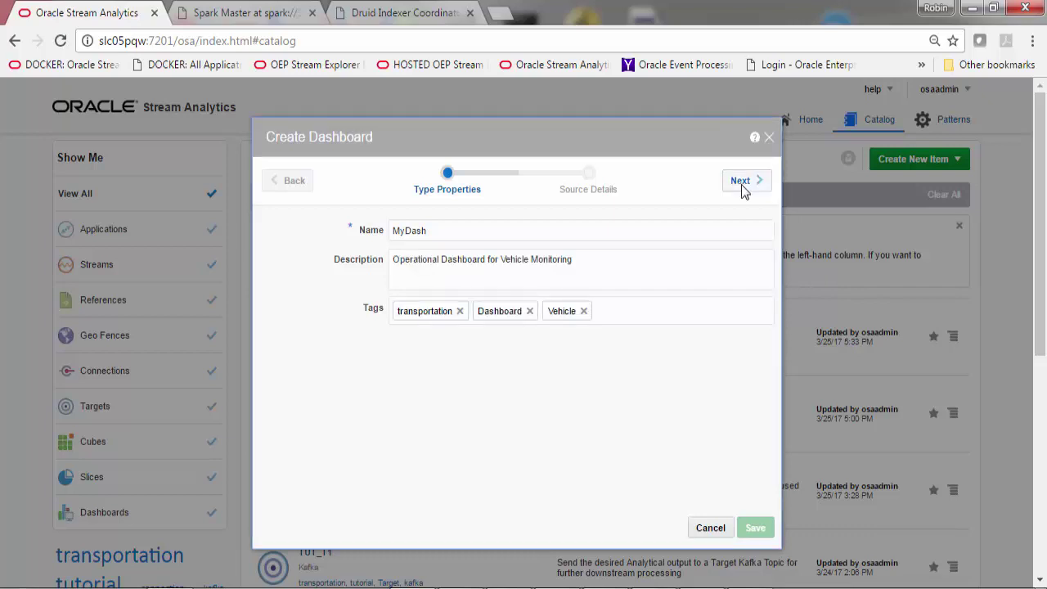
left_click(741, 182)
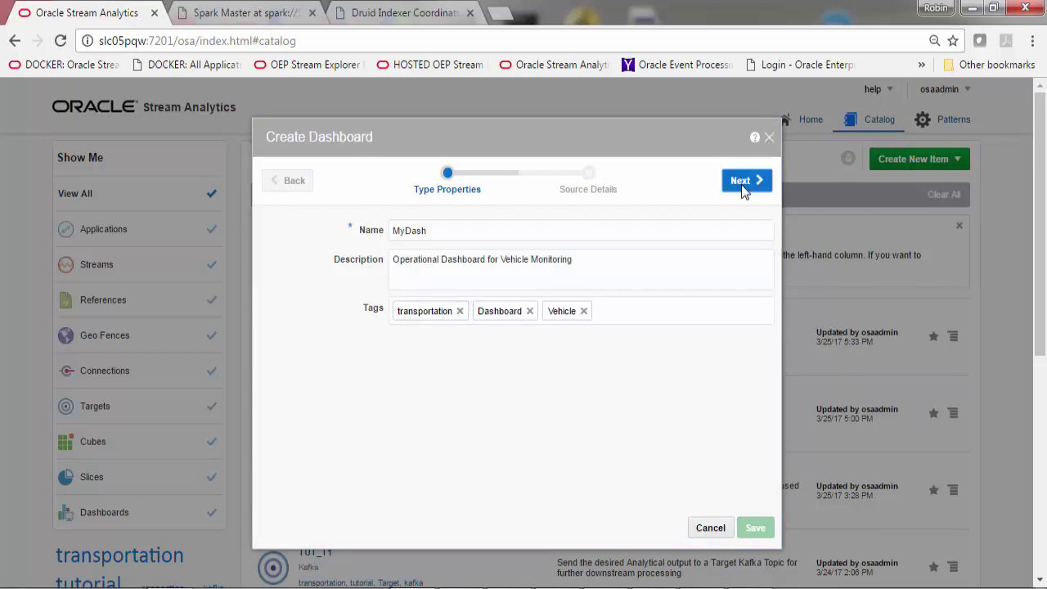
Step: Set the dashboard's URL name to OSA and save the dashboard
left_click(458, 249)
type("OSA")
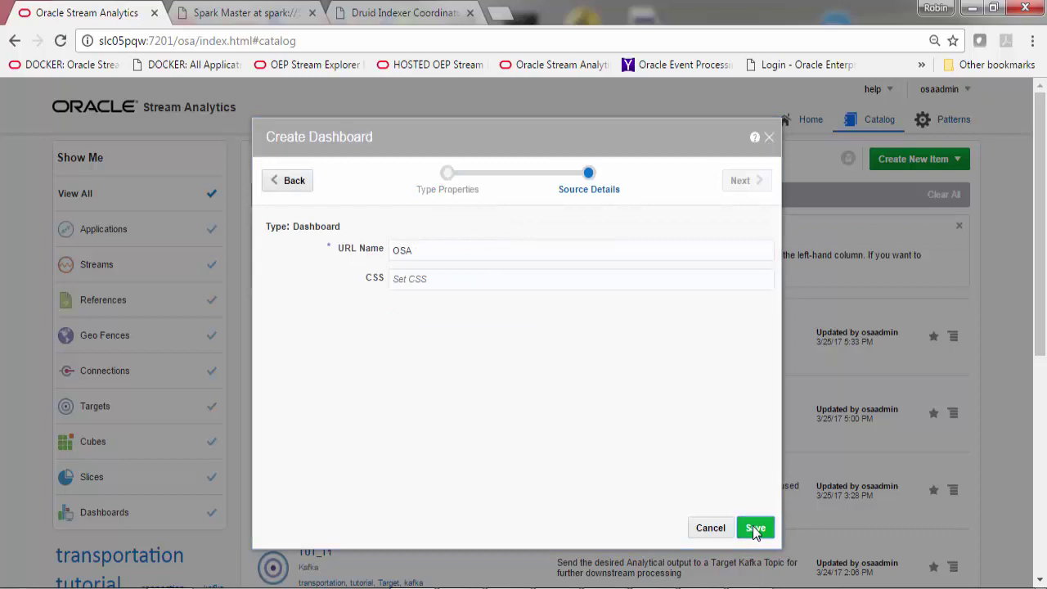
left_click(753, 528)
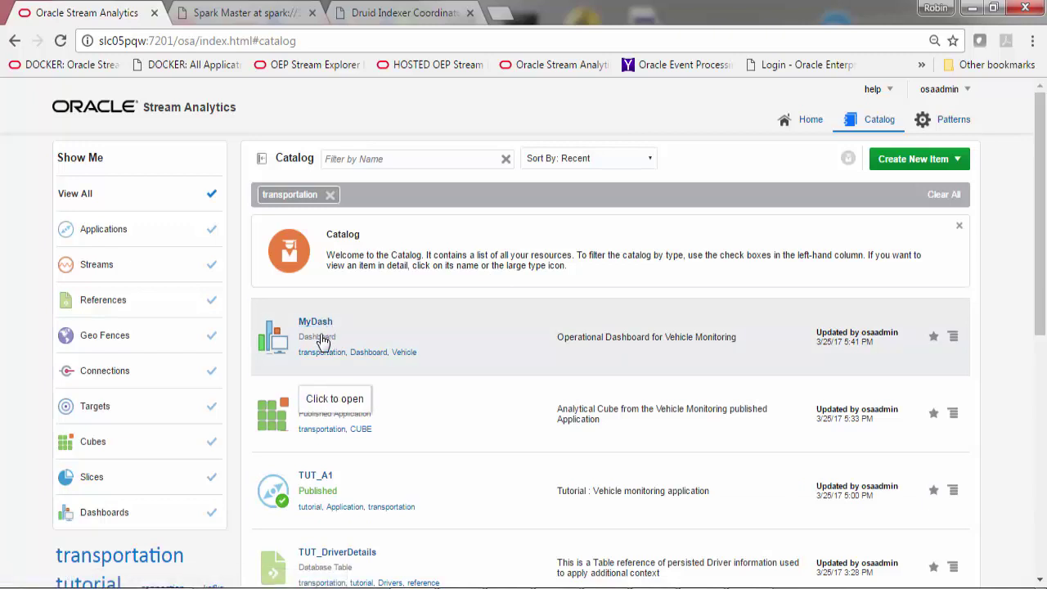
Step: Open the MyDash dashboard and add the slices TotalVCount, ByStateUntilNow and ByStateUntilNowBAR to it
left_click(323, 333)
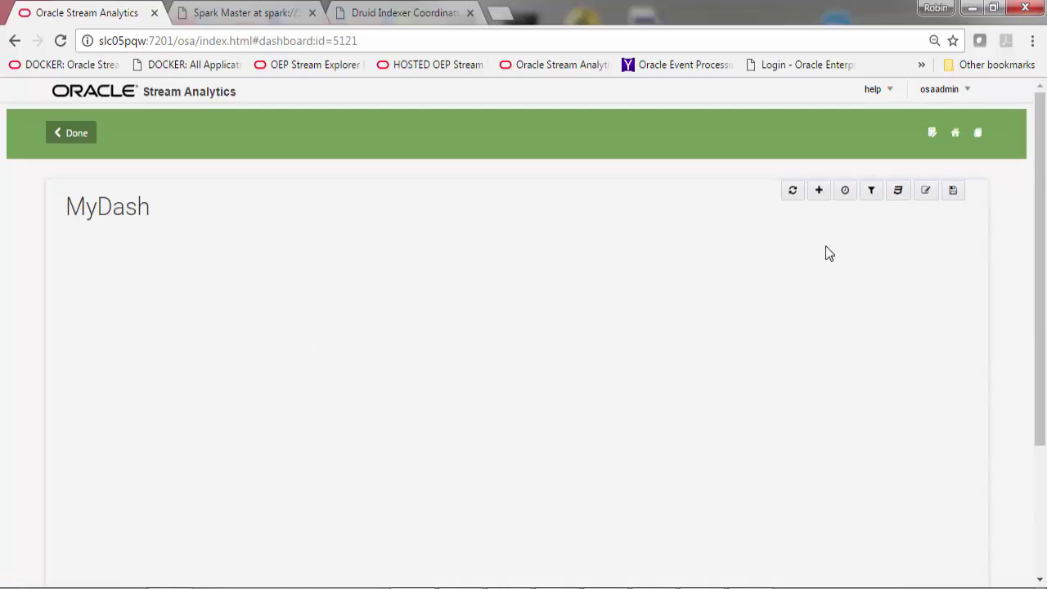
left_click(819, 192)
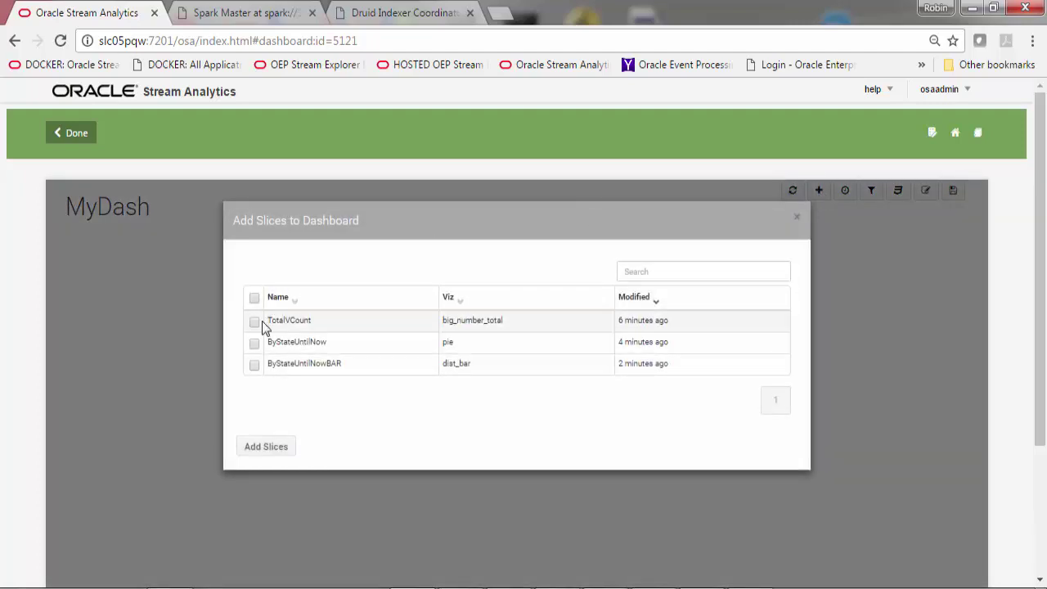
left_click(254, 321)
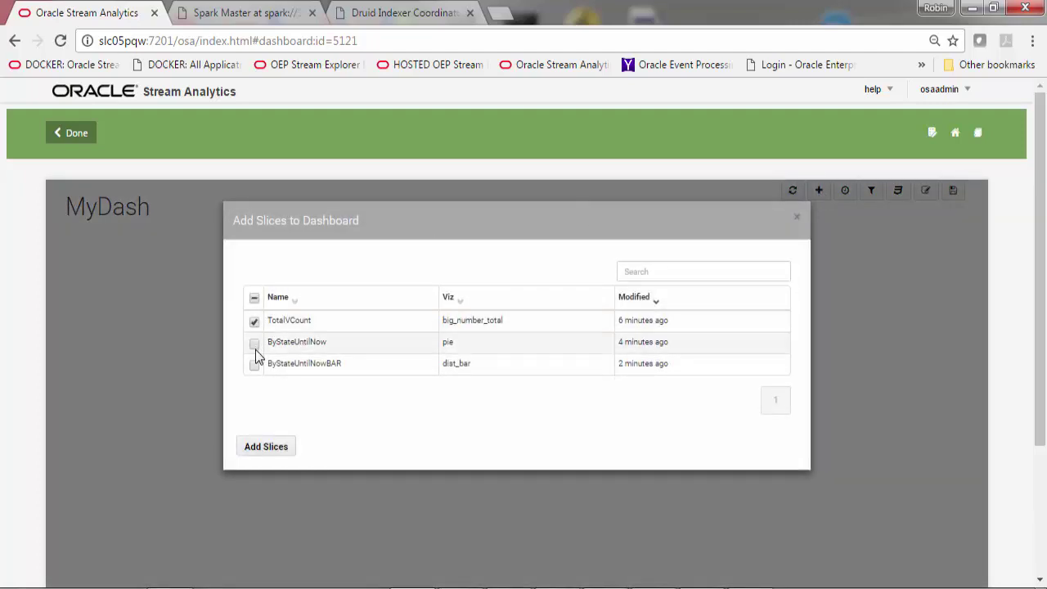
left_click(255, 343)
left_click(254, 365)
left_click(283, 452)
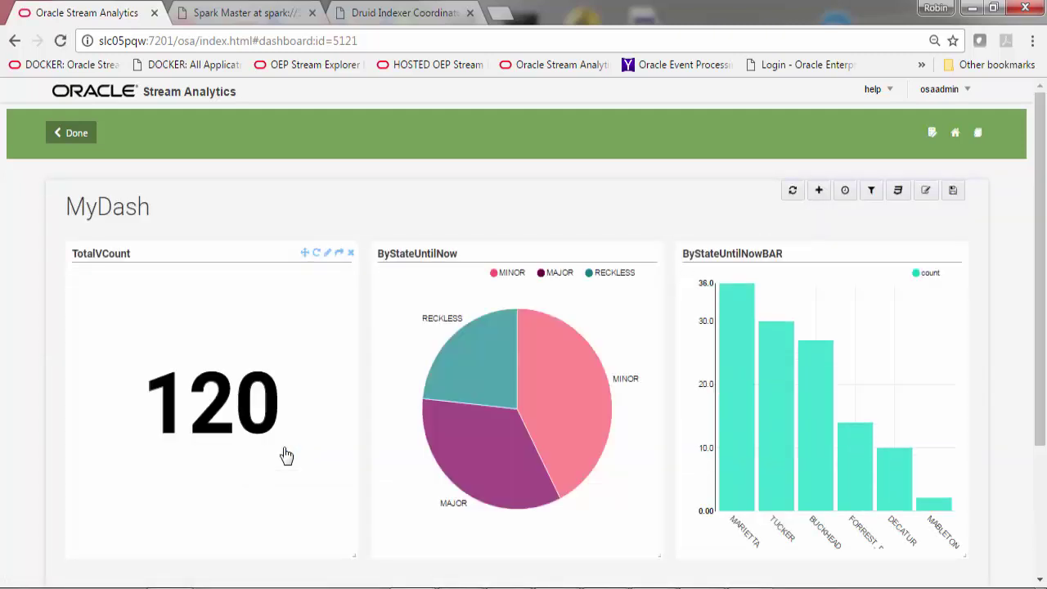
Step: Set the MyDash dashboard's refresh interval to 10 seconds
left_click(847, 197)
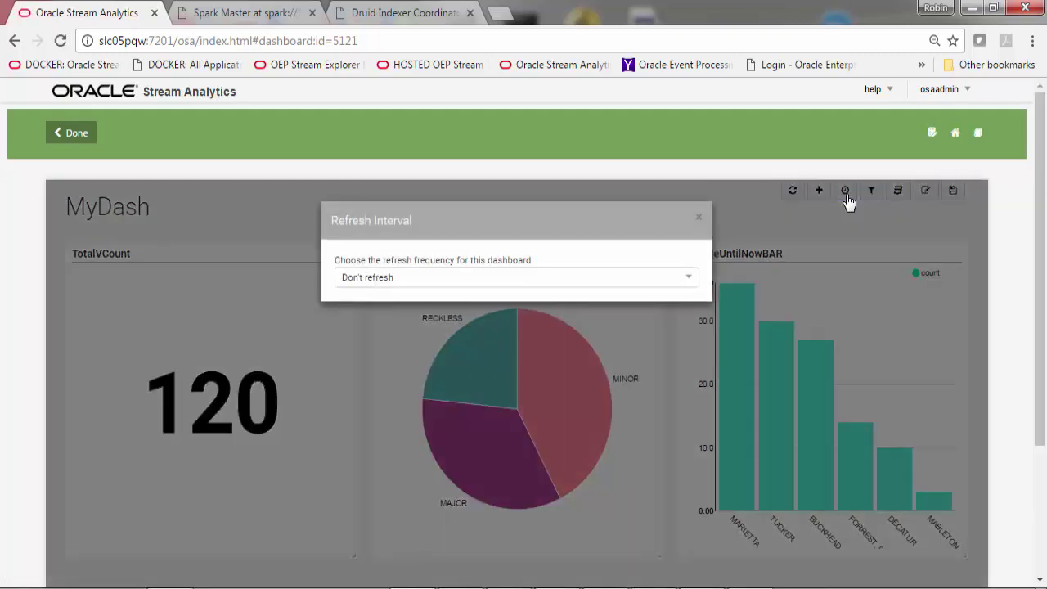
left_click(691, 279)
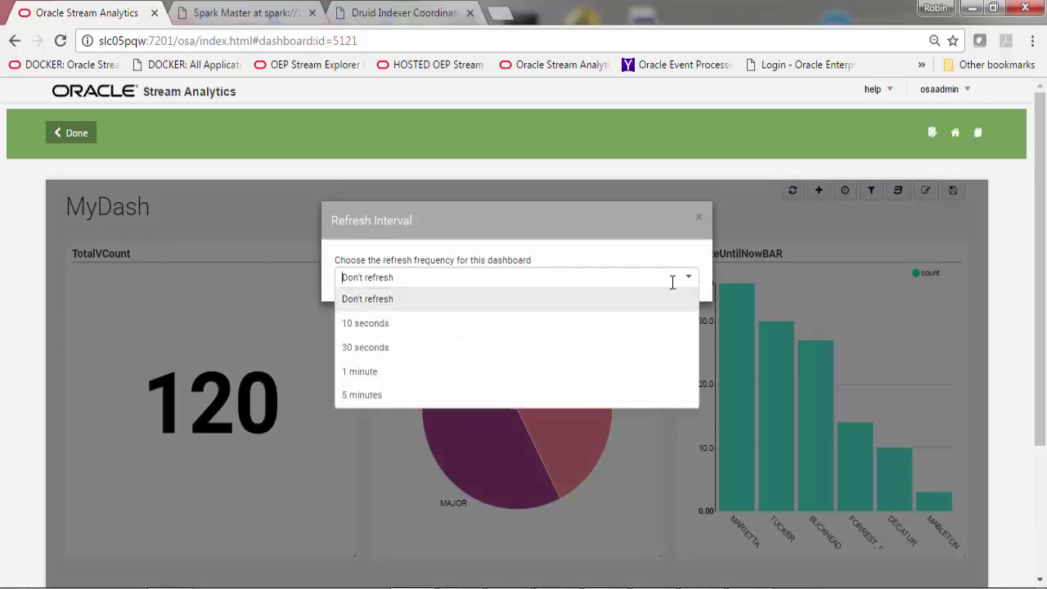
left_click(627, 330)
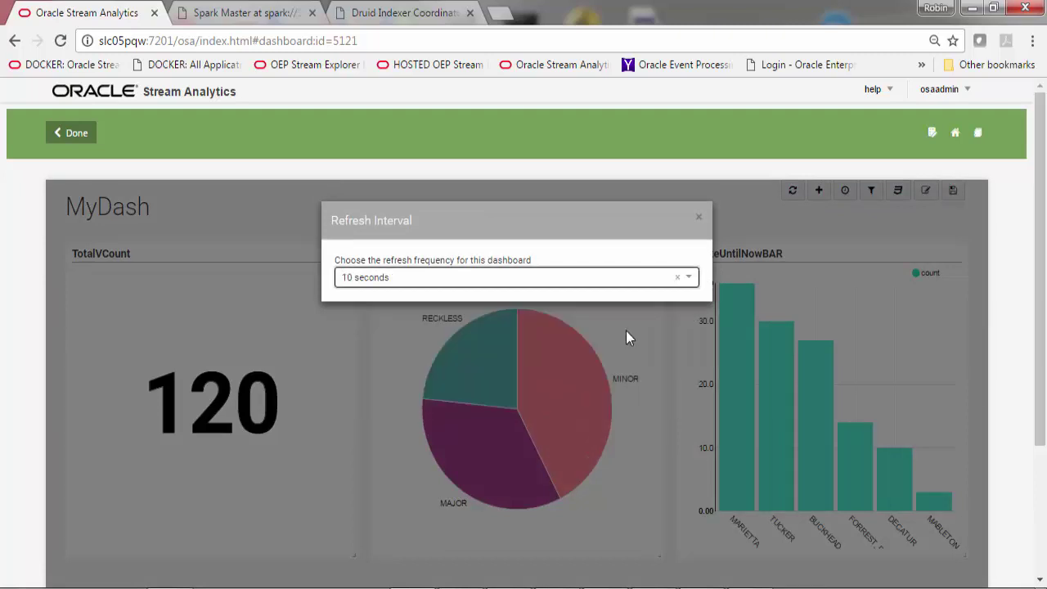
left_click(700, 219)
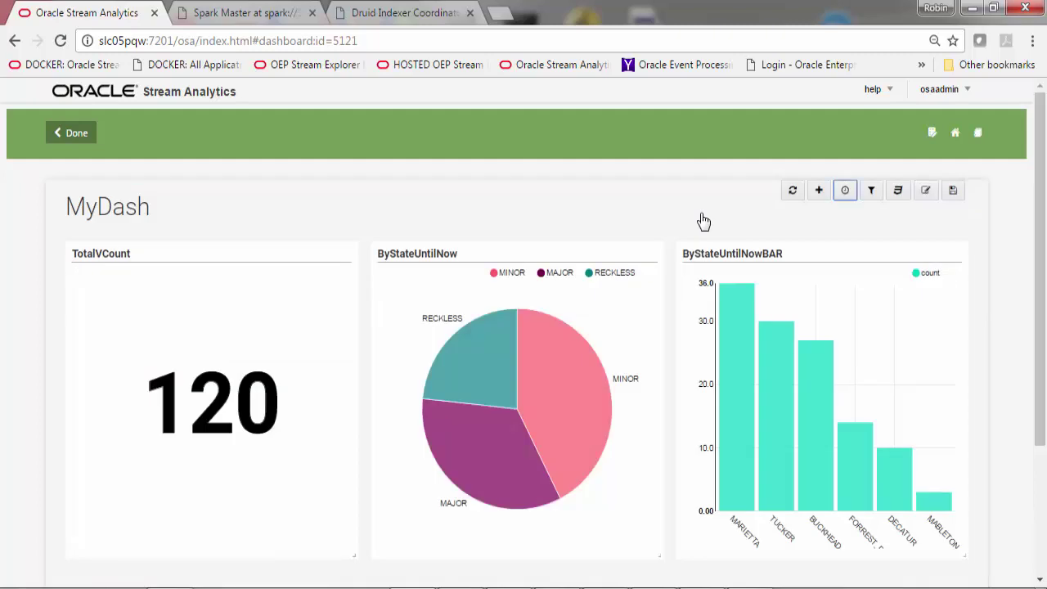
Step: Copy the MyDash dashboard's URL and open slc05pqw:3088/superset/dashboard/OSA/ in a new browser tab
mouse_move(351, 345)
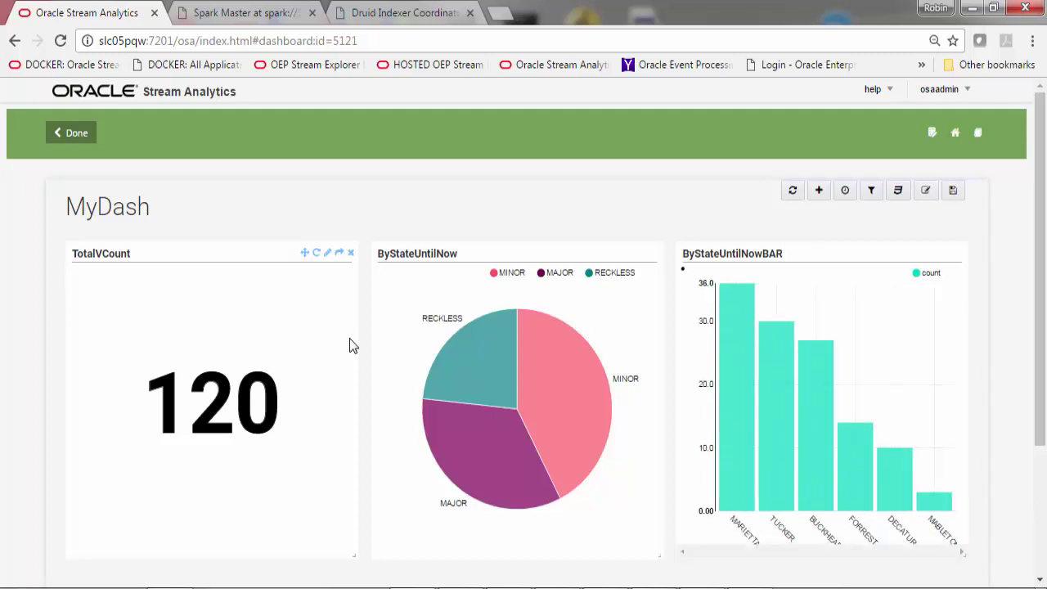
left_click(979, 134)
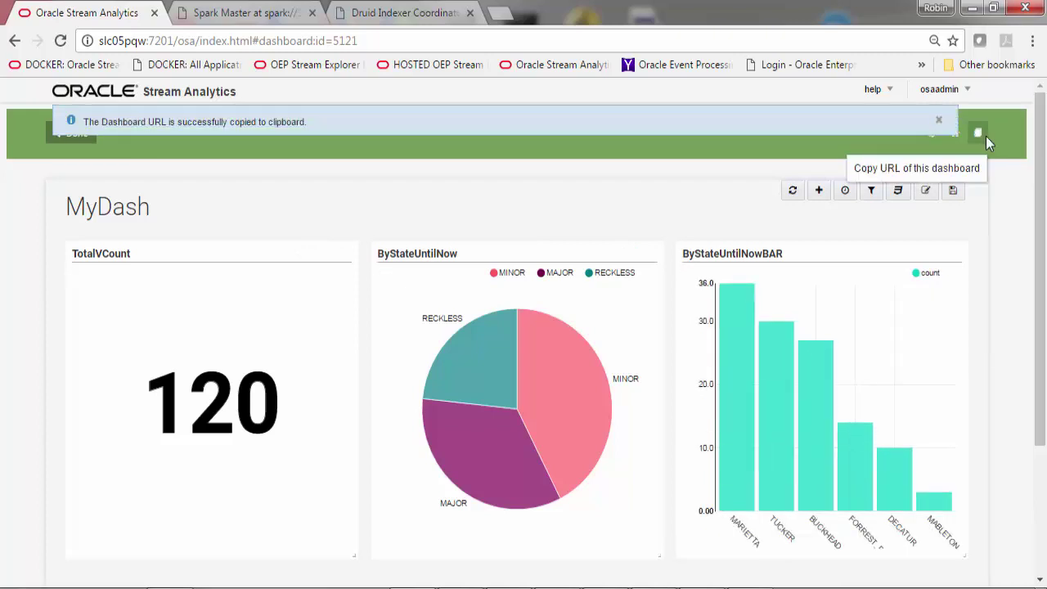
left_click(498, 14)
type("slc05pqw:3088/superset/dashboard/OSA/")
key("Return")
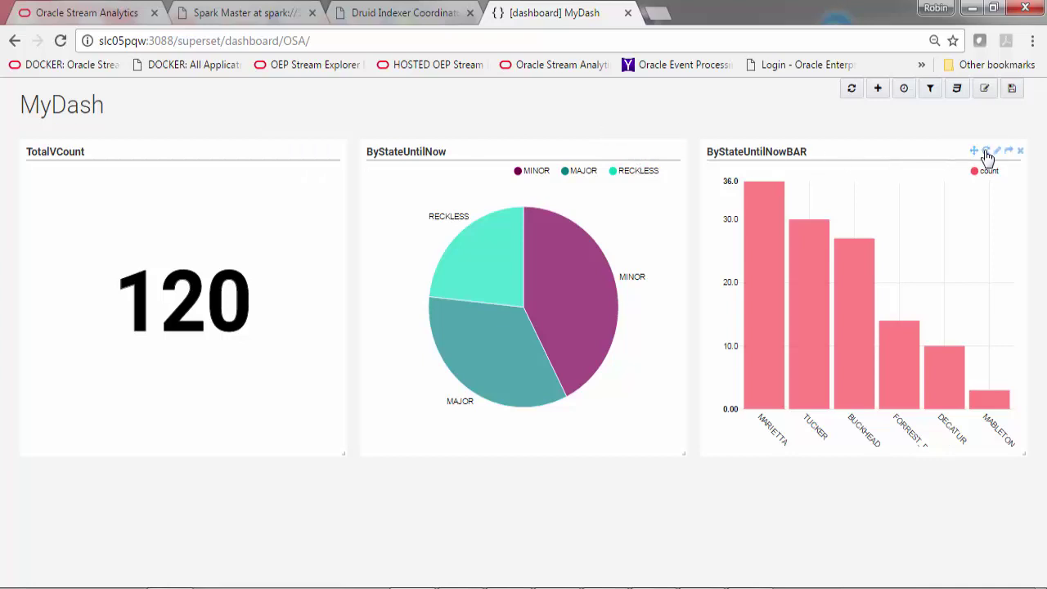
Step: Force a refresh of the ByStateUntilNowBAR slice and open the standalone dashboard's refresh interval settings
left_click(986, 153)
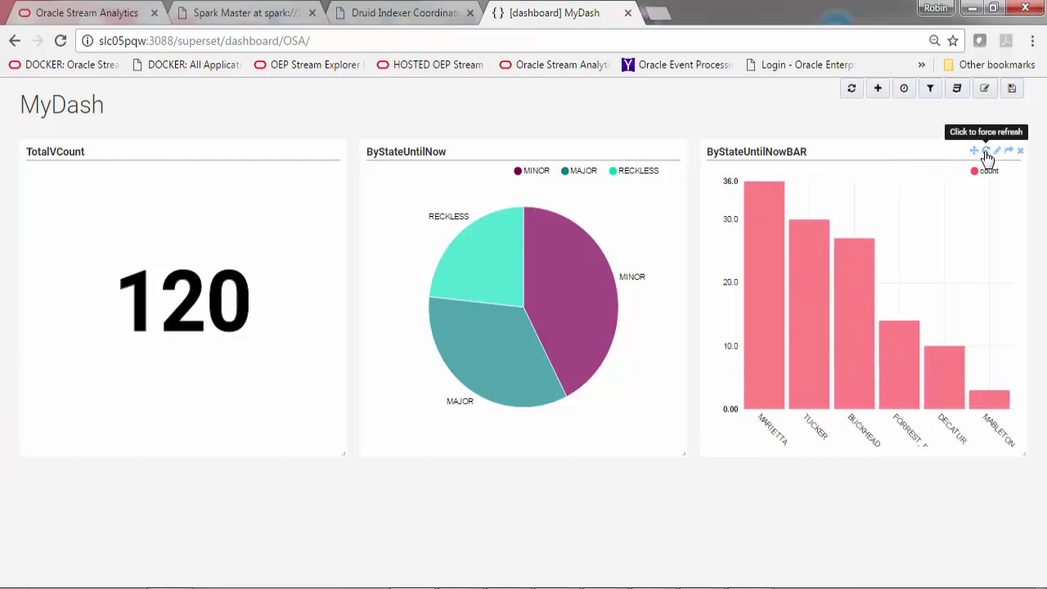
left_click(905, 88)
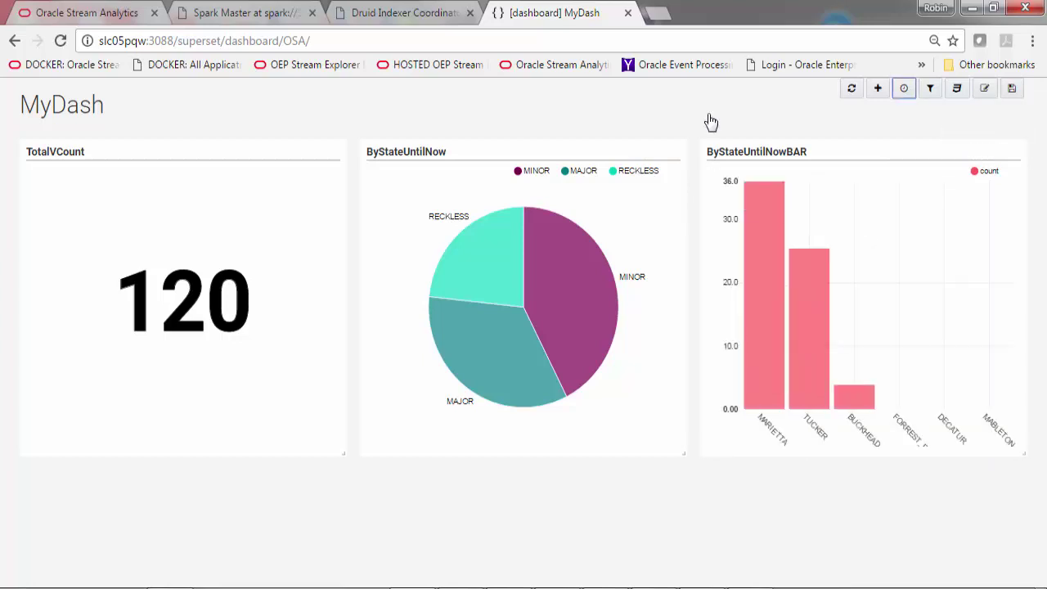